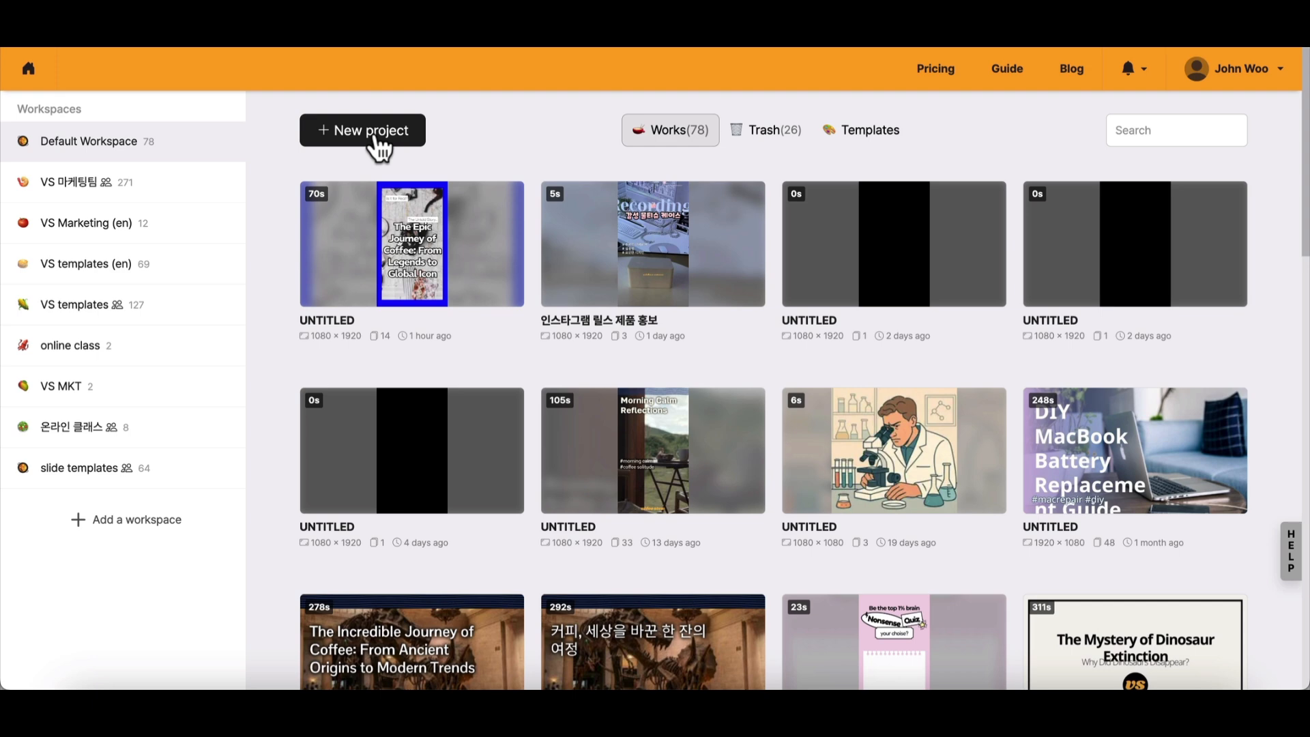
# - Start a new project without naming it, using the Short video format and the Idea ingredients starting method
pyautogui.click(375, 133)
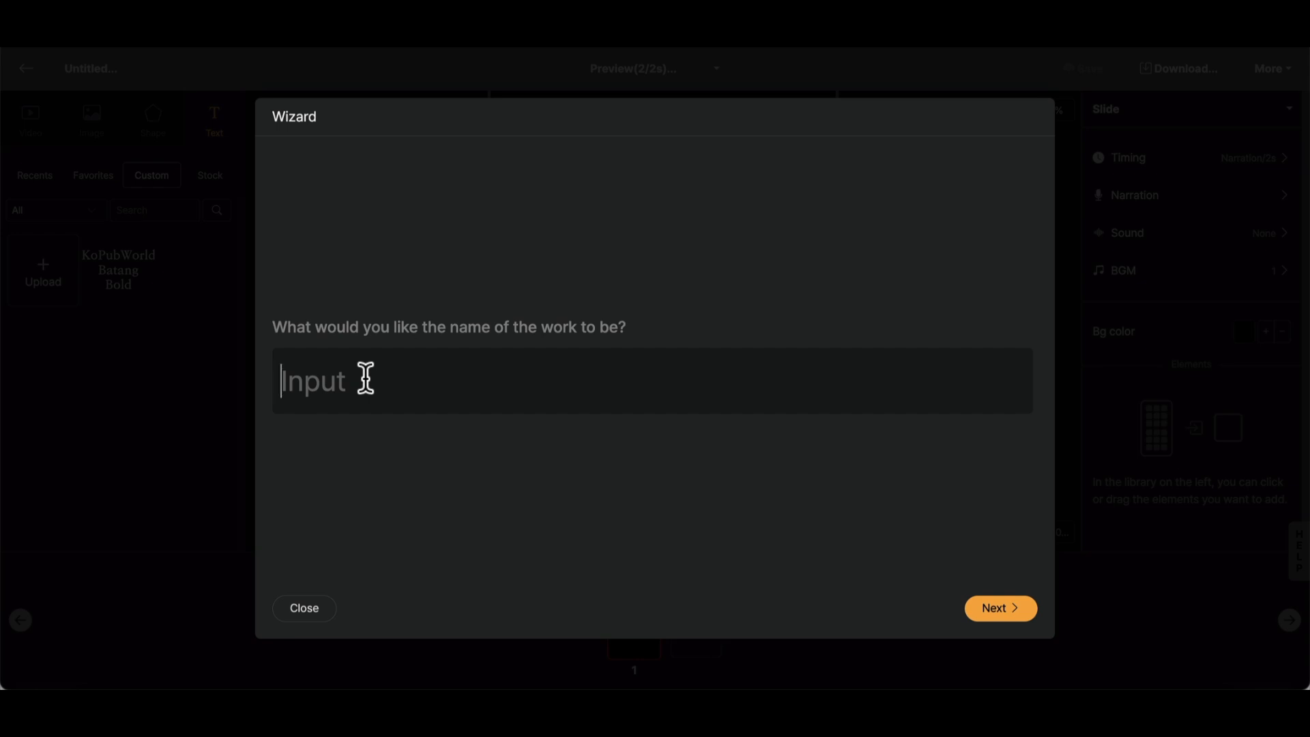
pyautogui.click(991, 611)
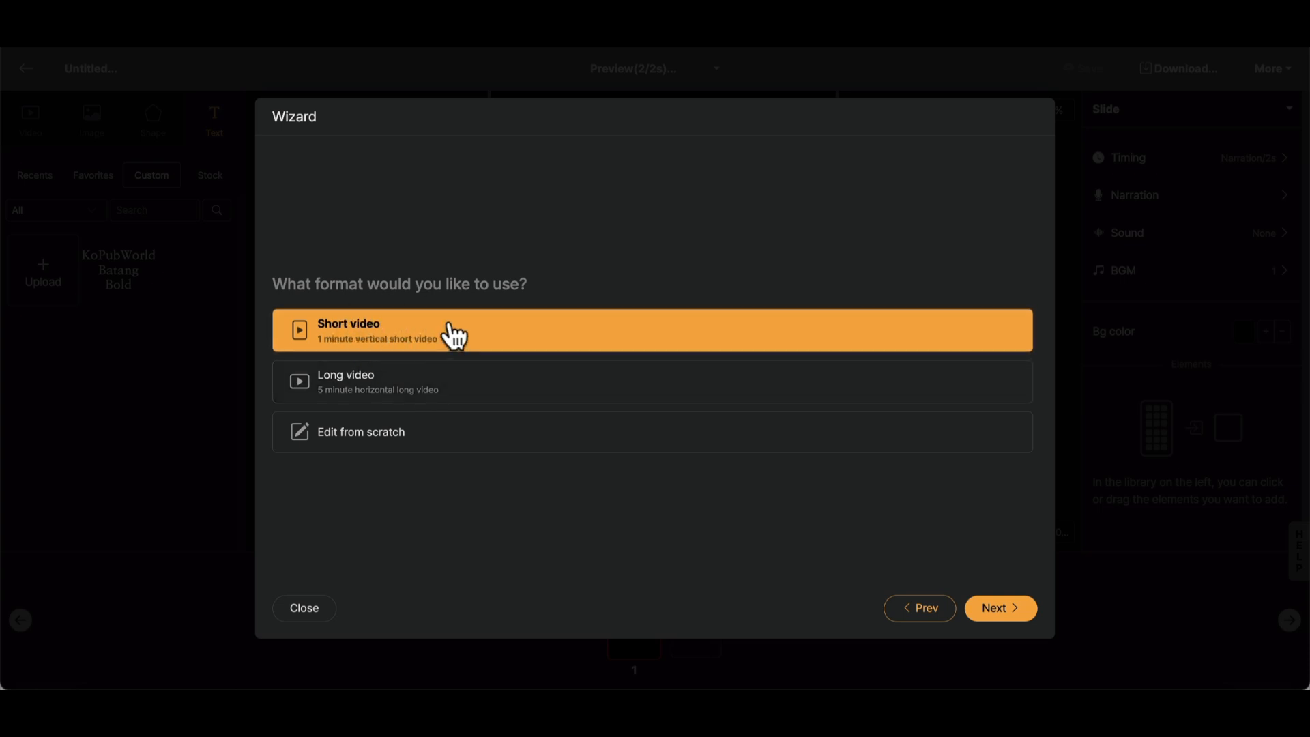
pyautogui.click(997, 609)
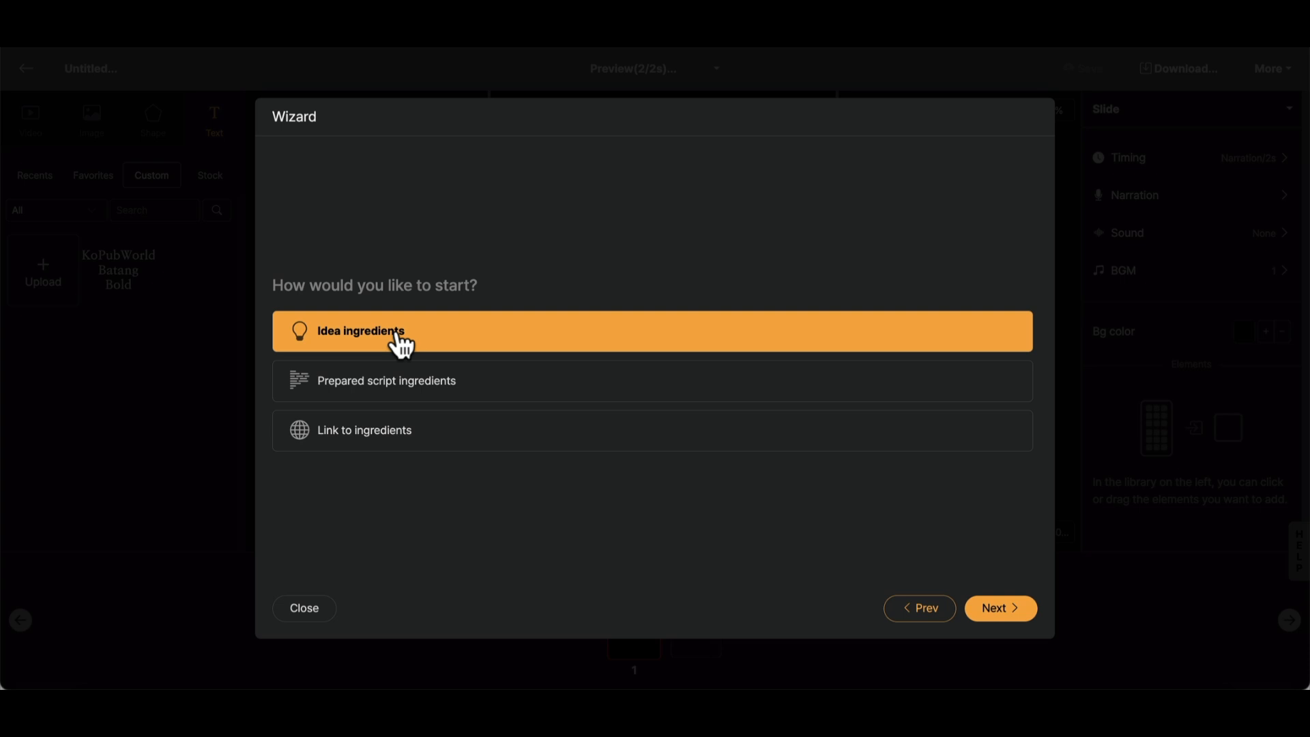
pyautogui.click(987, 614)
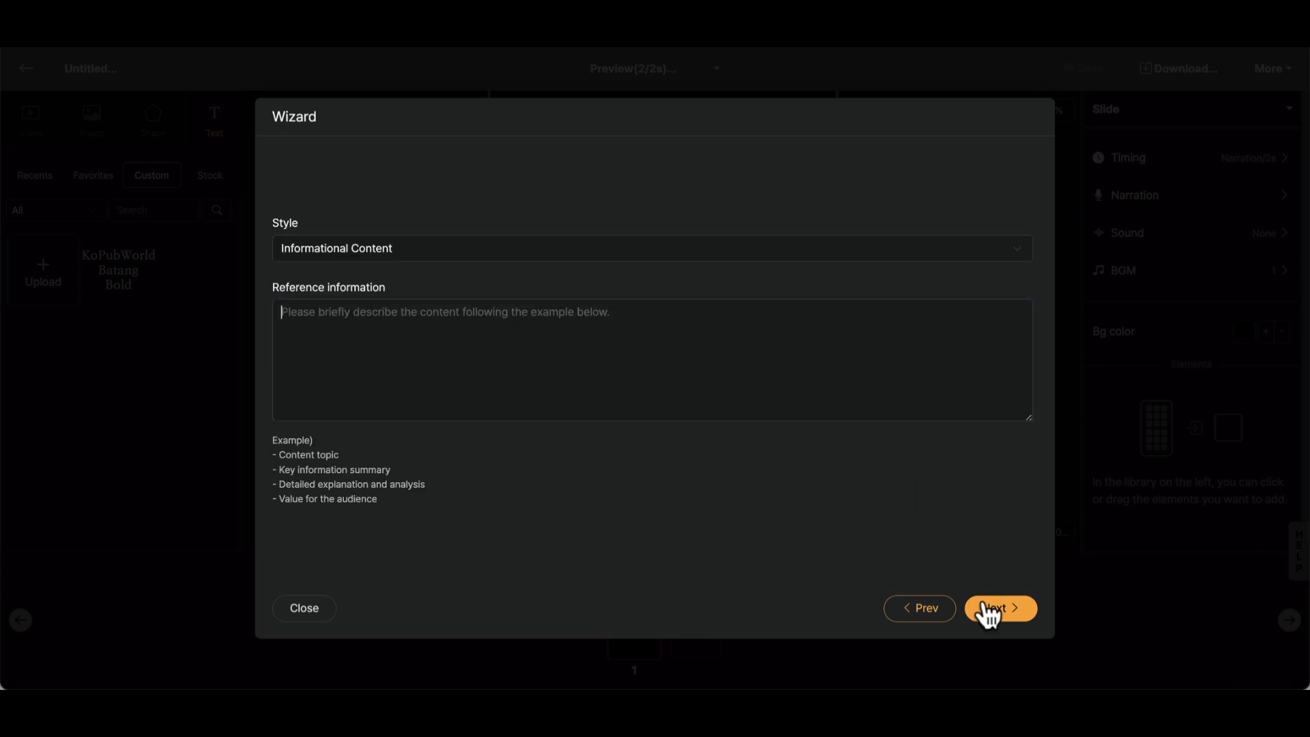
# - Generate a script in the Informational Content style from the reference information "history of coffee", "- when starts to drink?" and "- who invent?"
pyautogui.click(346, 241)
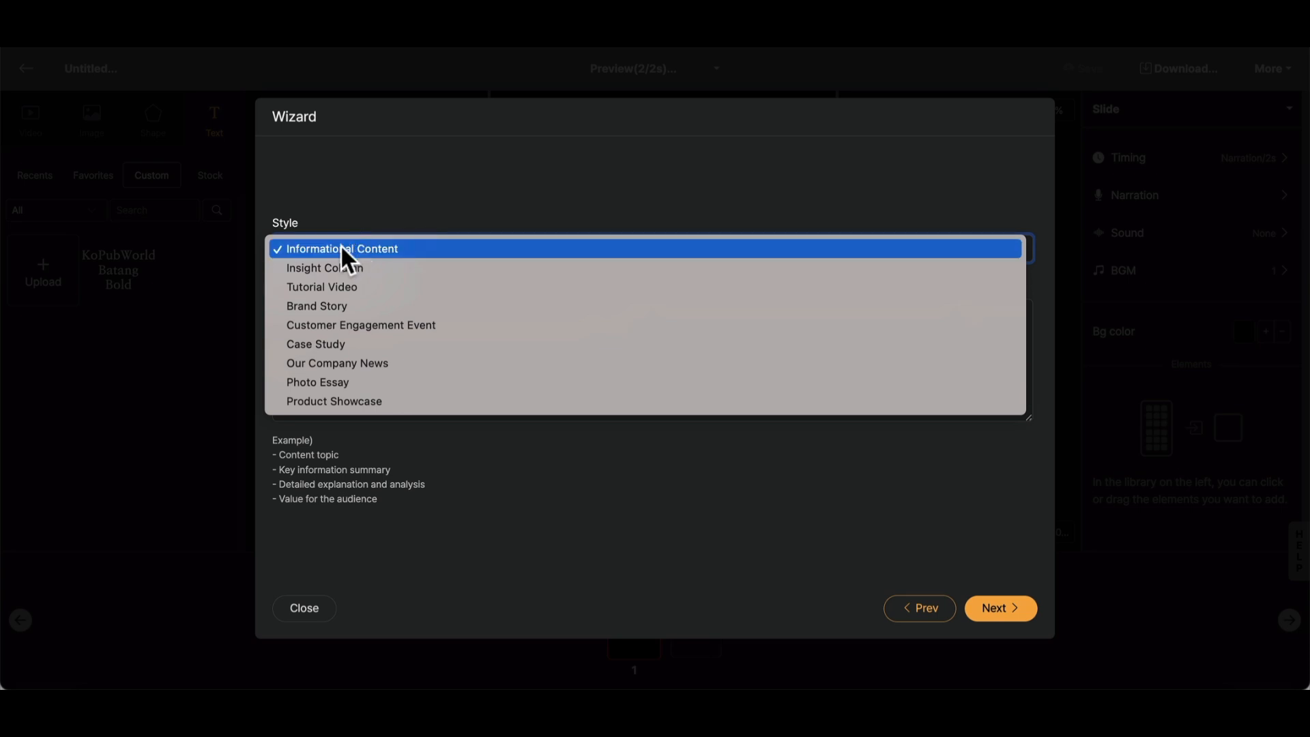
pyautogui.click(412, 247)
pyautogui.click(382, 352)
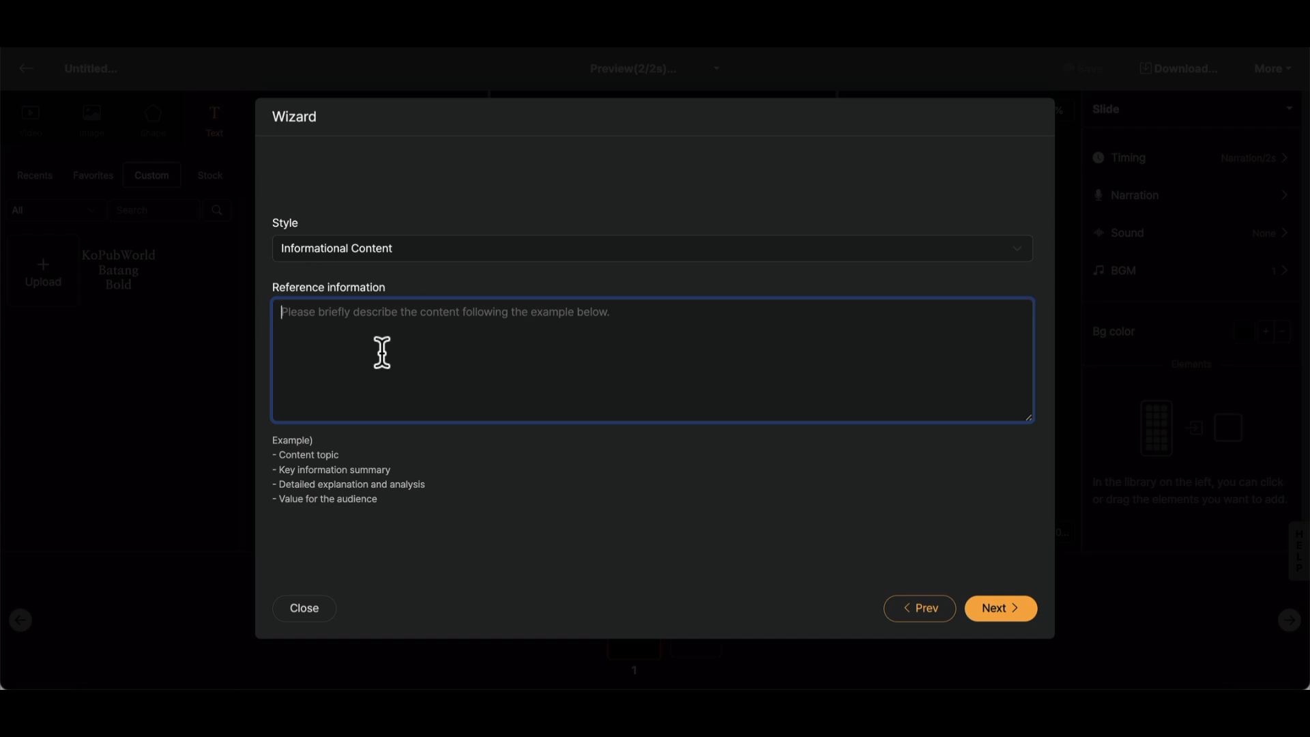
pyautogui.write('hist')
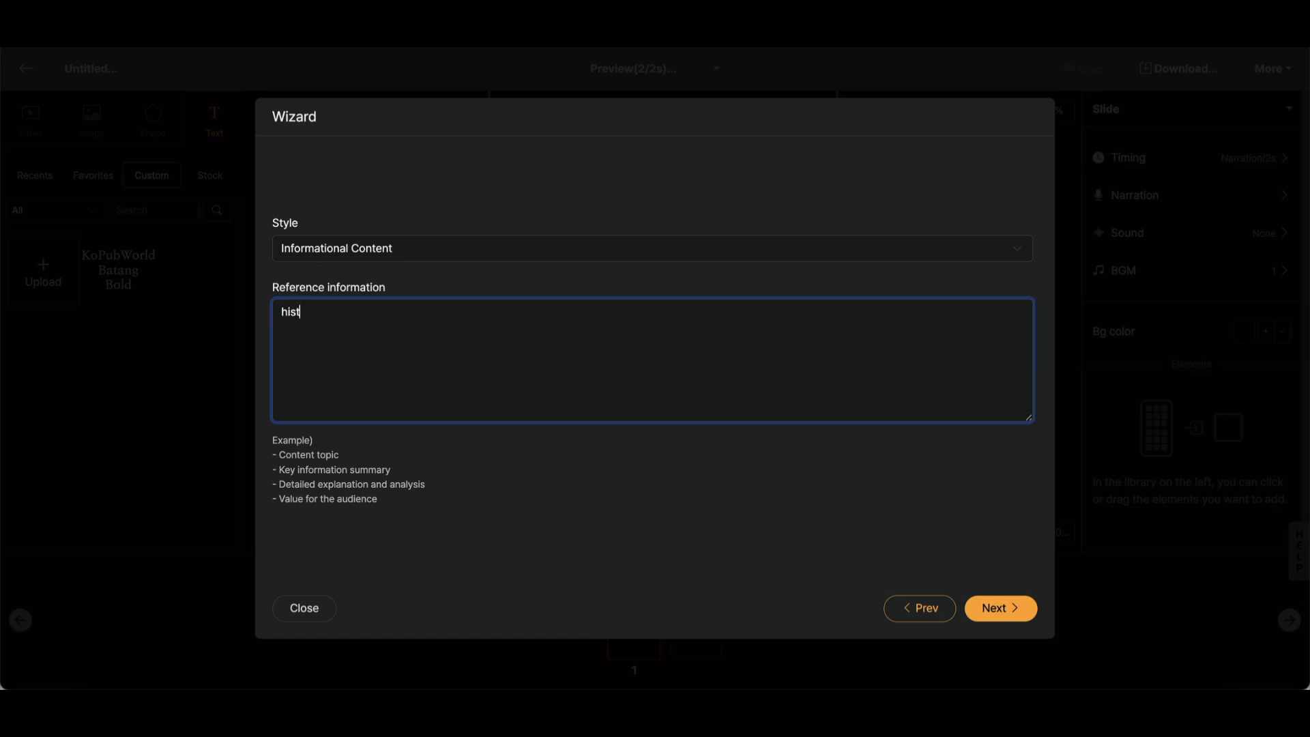
pyautogui.write('roy ')
pyautogui.write('ory of ')
pyautogui.write('cof')
pyautogui.write(' when')
pyautogui.write(' starts to ddr')
pyautogui.press('BackSpace')
pyautogui.press('BackSpace')
pyautogui.write('rink')
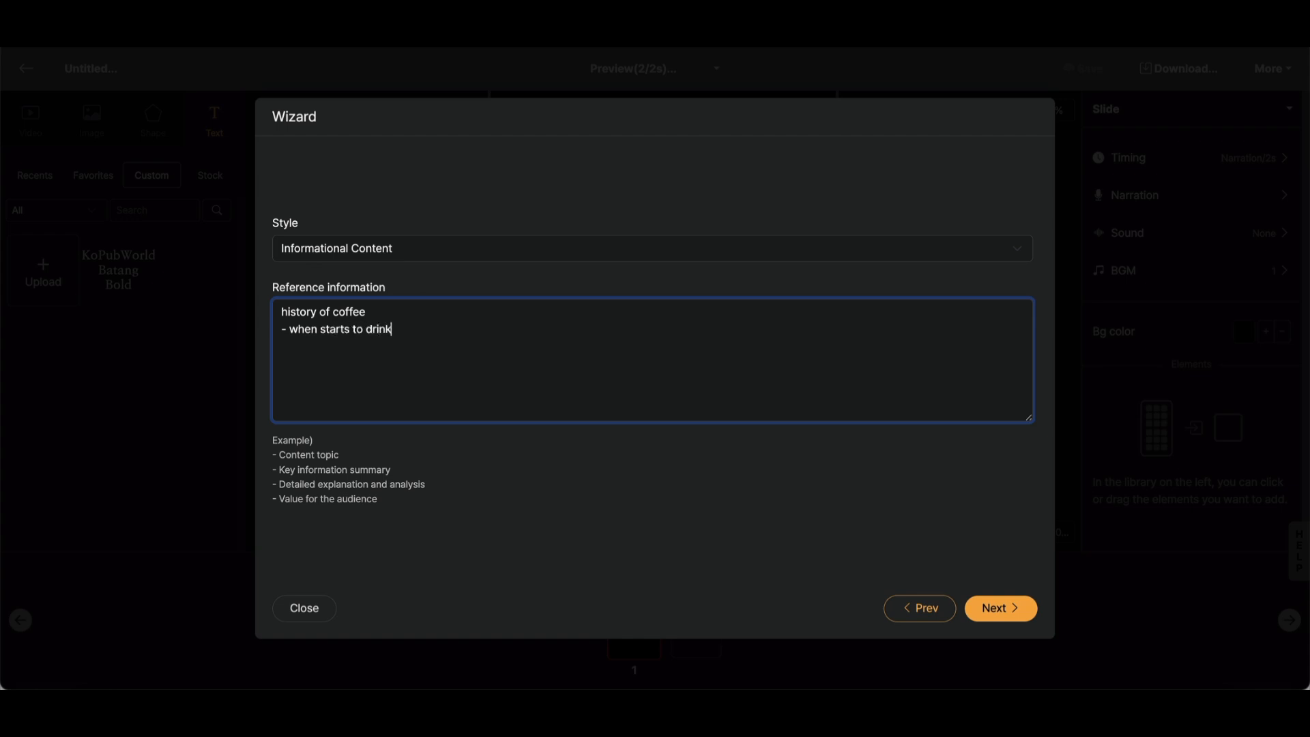
pyautogui.write('? - who invent?')
pyautogui.click(999, 609)
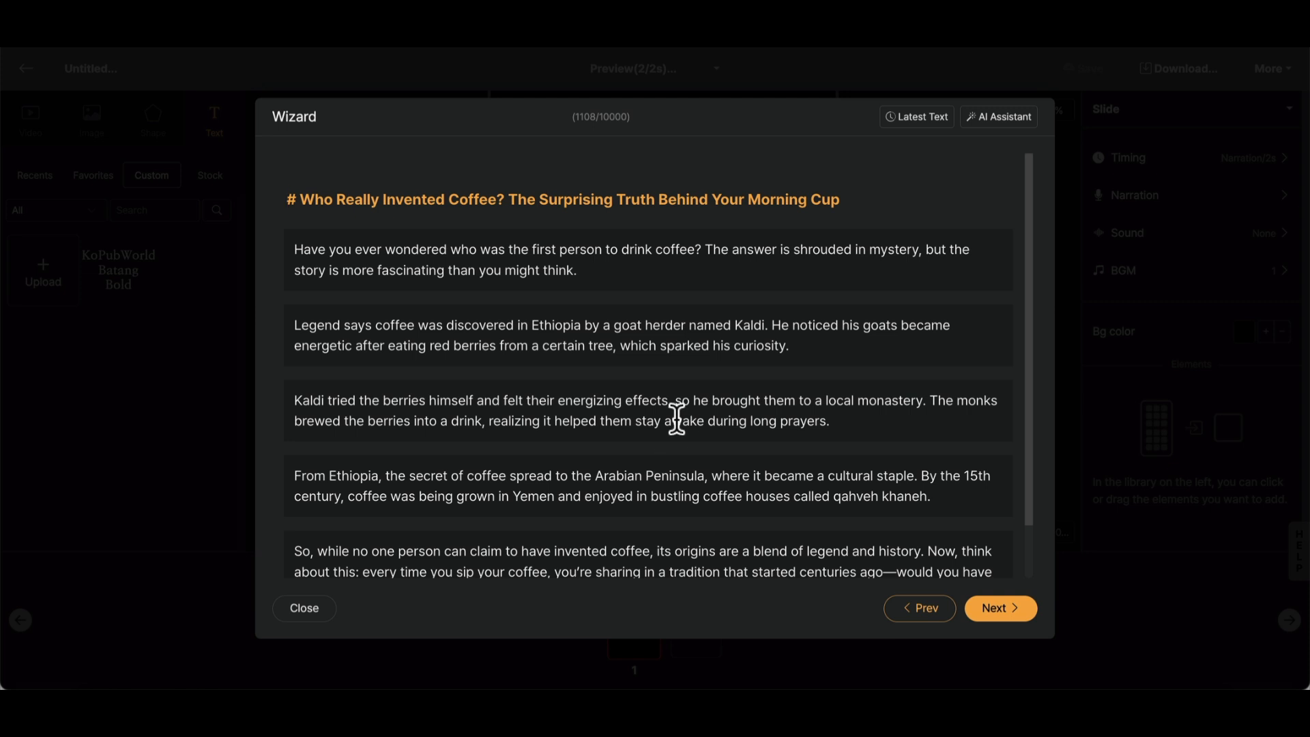
# - Read through all paragraphs of the generated coffee script and accept it without edits
pyautogui.scroll(-1, 675, 416)
pyautogui.scroll(1, 714, 387)
pyautogui.click(597, 275)
pyautogui.scroll(-1, 649, 330)
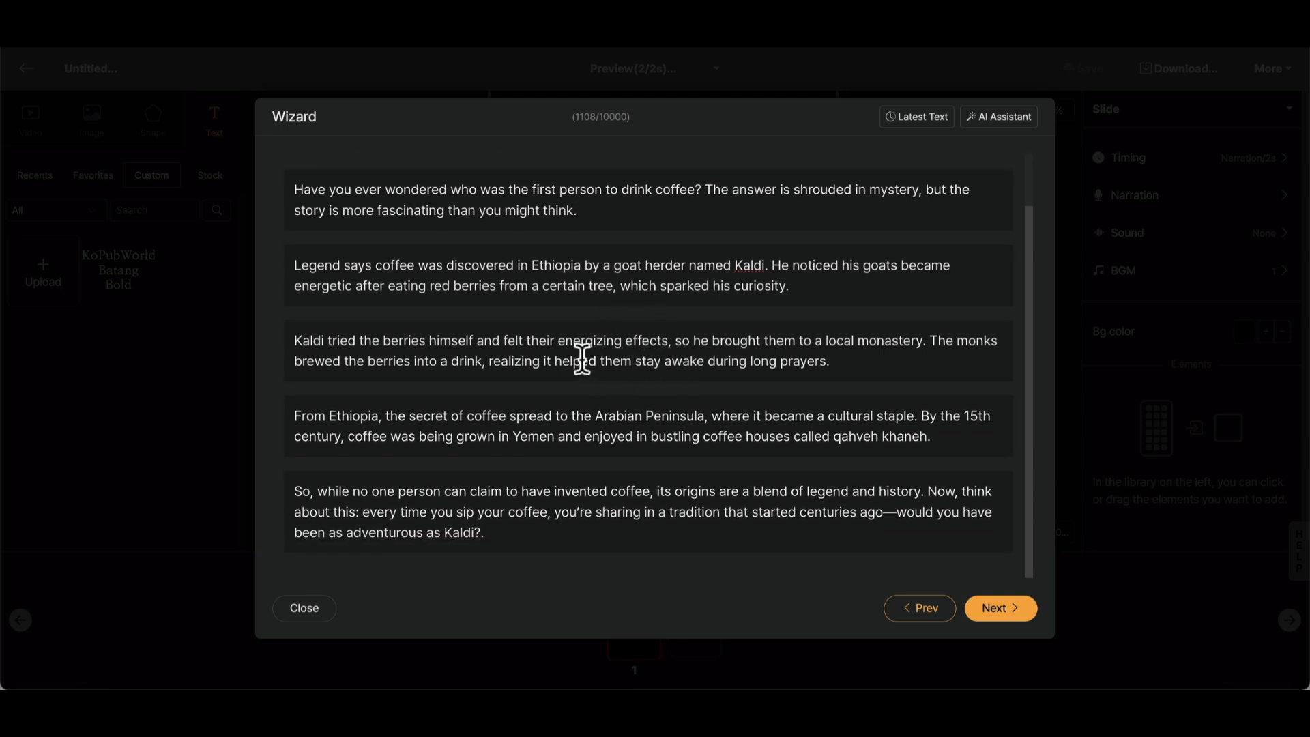
pyautogui.moveTo(603, 340); pyautogui.dragTo(899, 344)
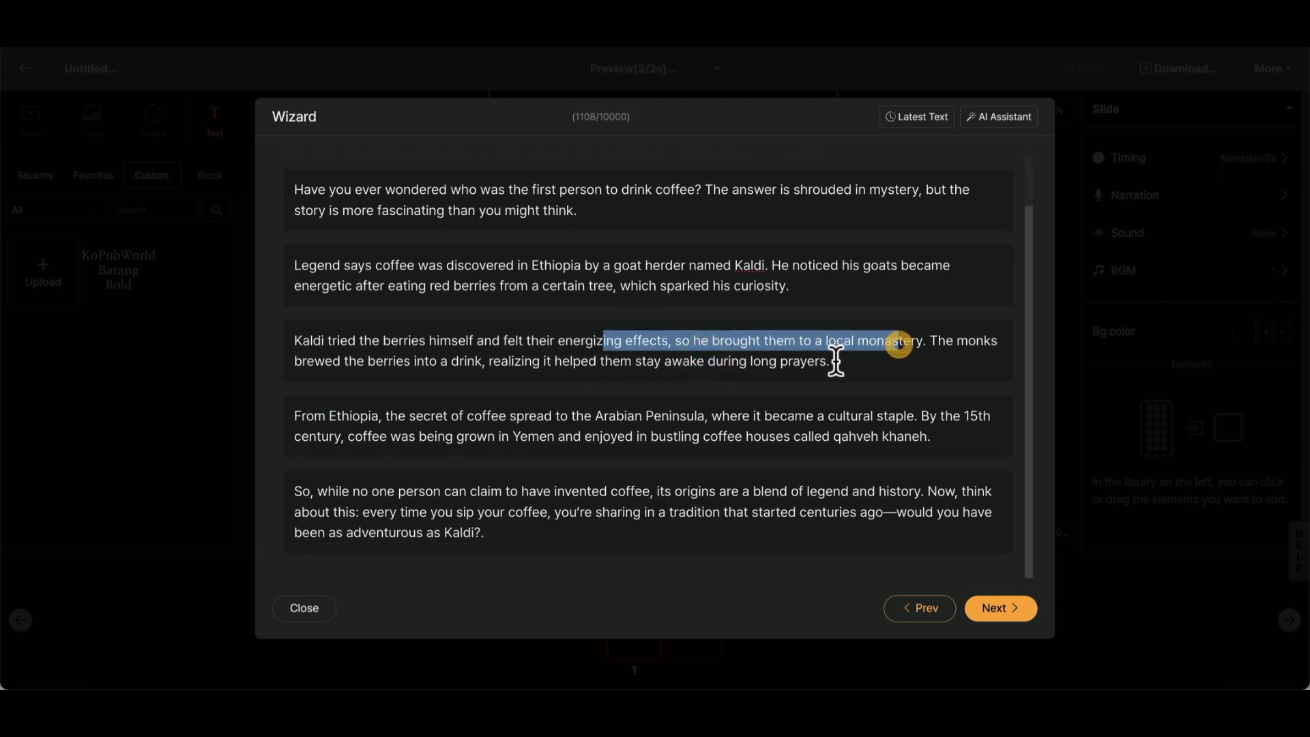
pyautogui.click(832, 361)
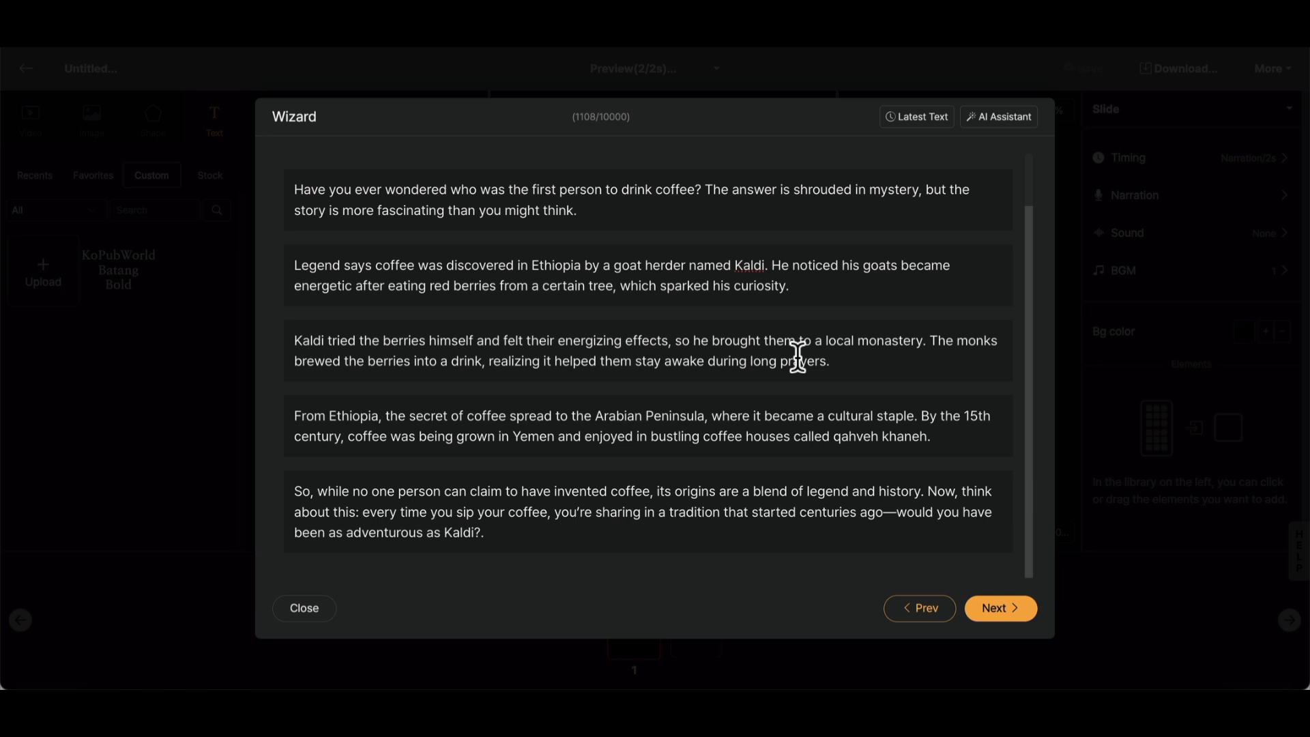
pyautogui.scroll(1, 798, 355)
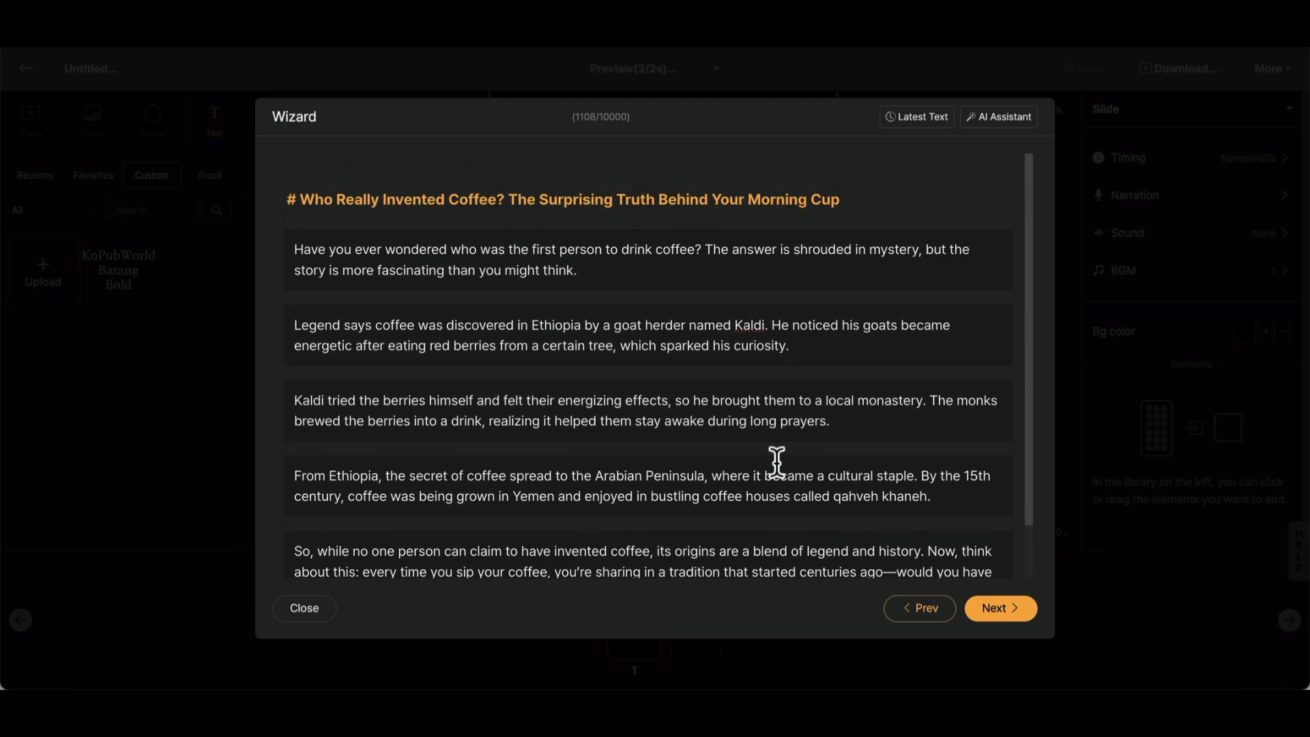
pyautogui.click(1000, 616)
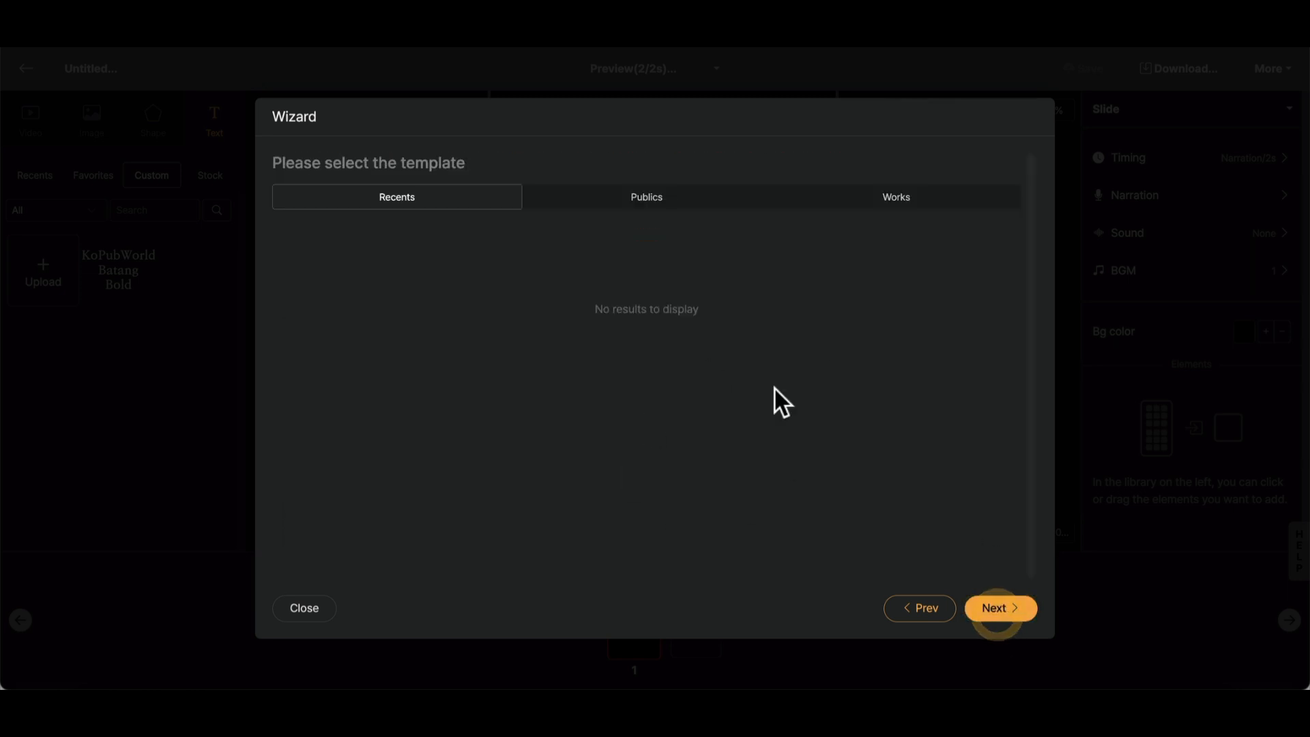
# - Choose the public "Shorts Template for Informative Content" and generate the video with its default BGM, TTS, replace range and visual type
pyautogui.click(656, 199)
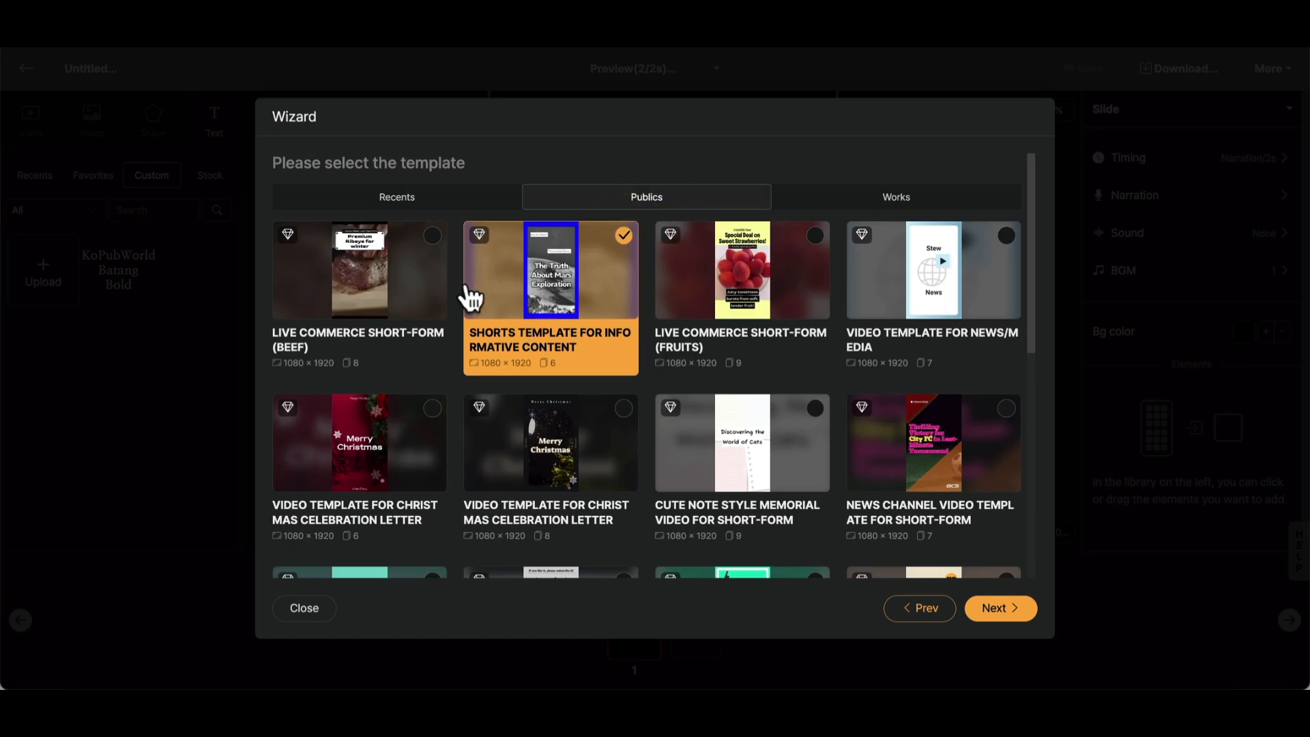
pyautogui.scroll(-5, 469, 298)
pyautogui.scroll(5, 468, 293)
pyautogui.click(406, 266)
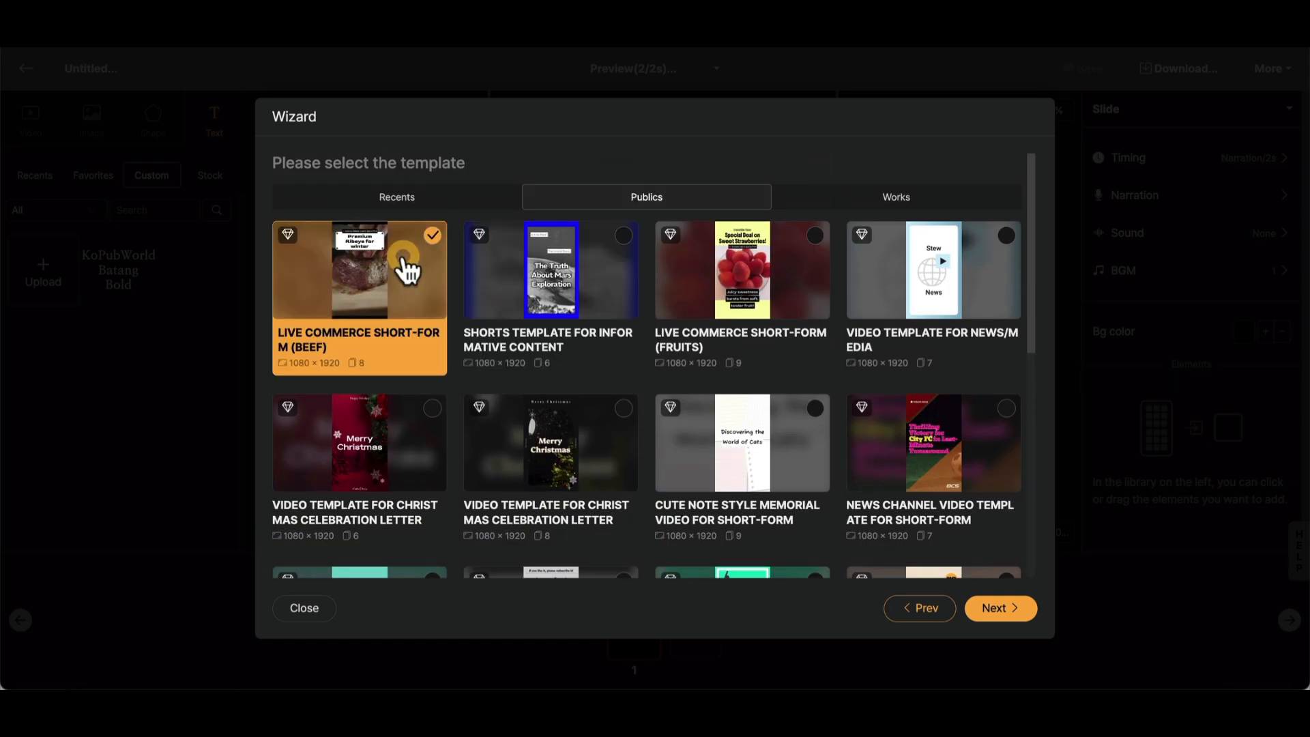
pyautogui.click(585, 292)
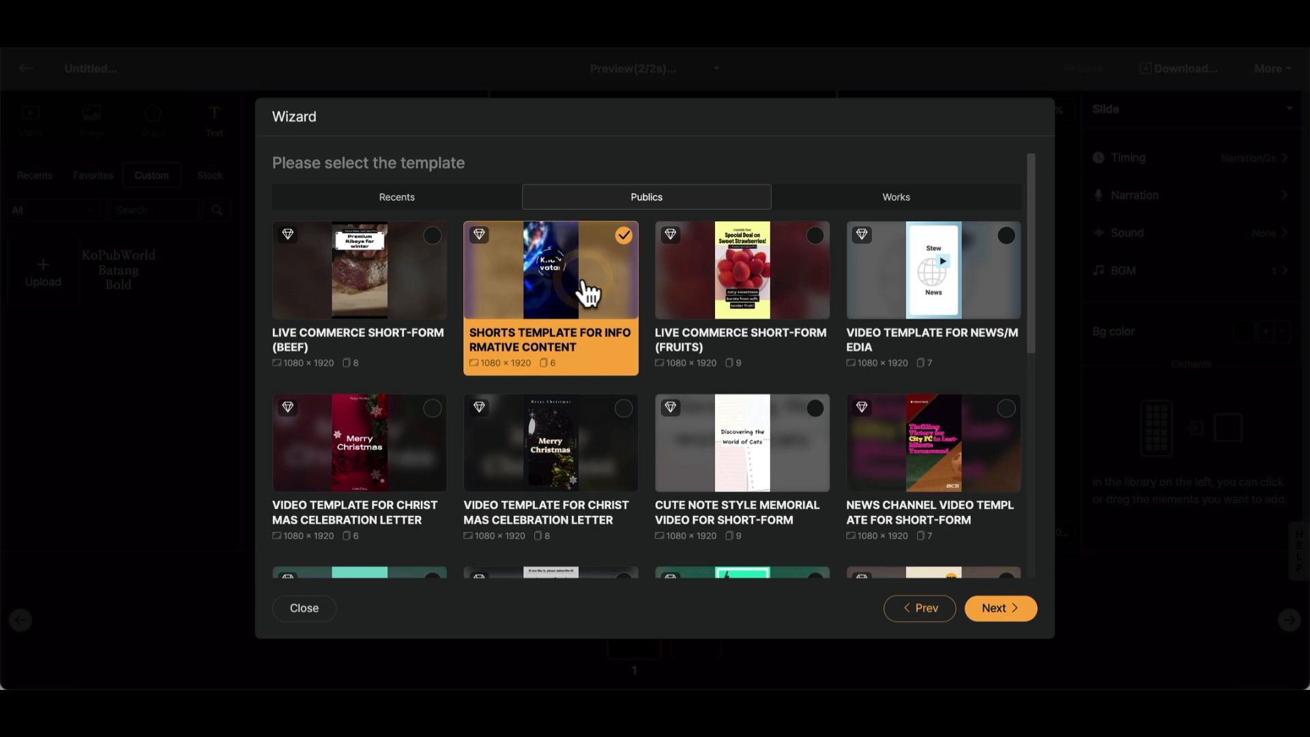
pyautogui.click(761, 297)
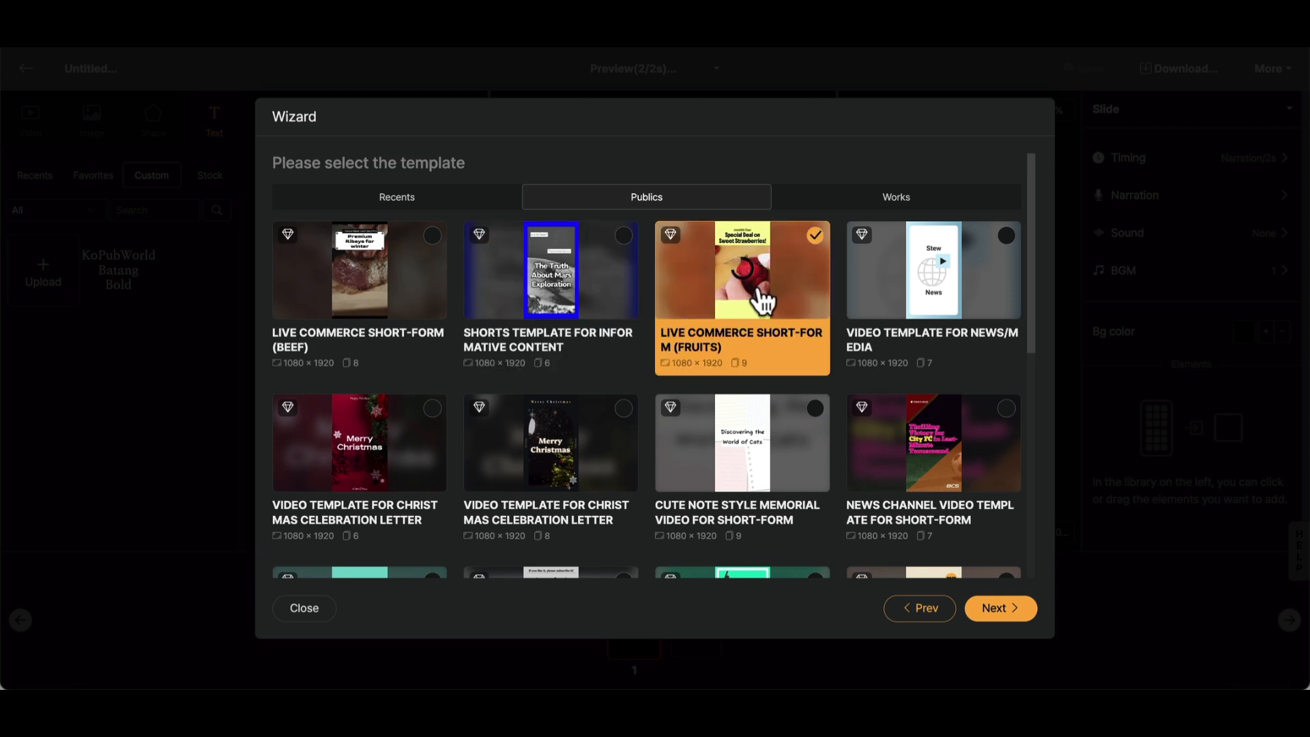
pyautogui.click(570, 300)
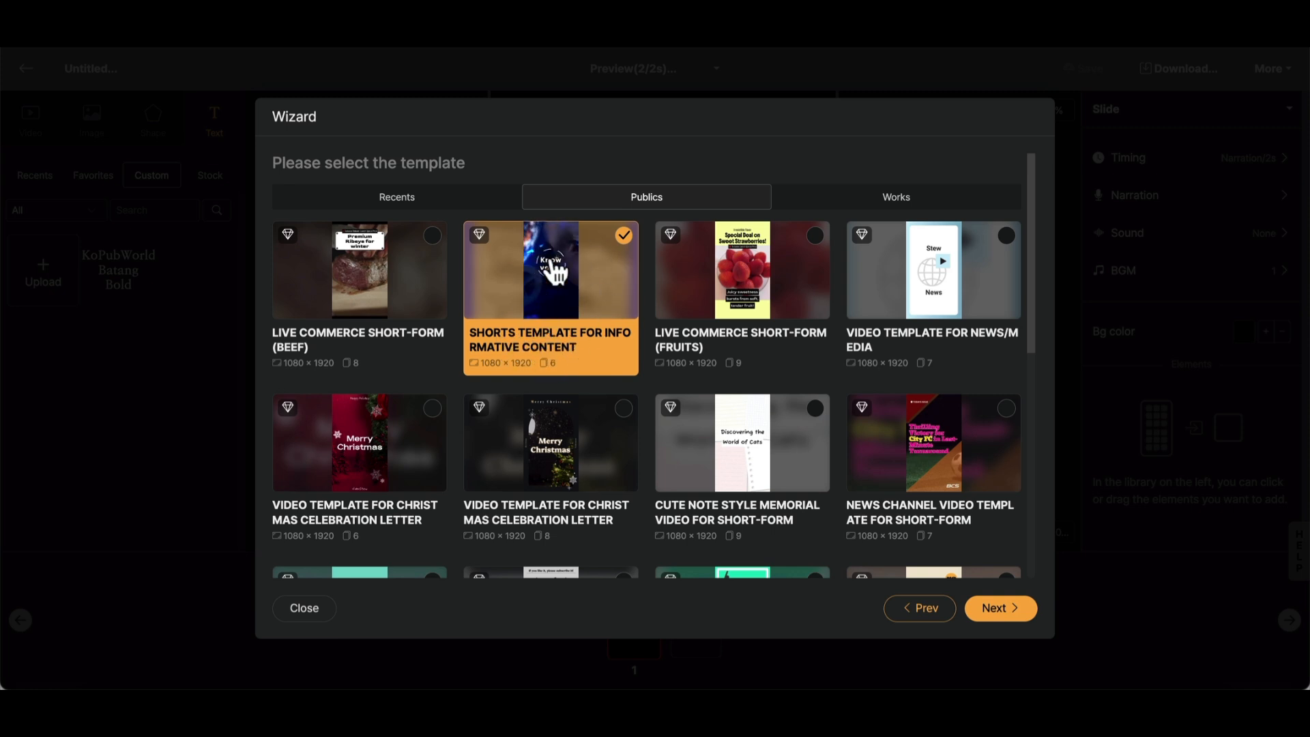
pyautogui.click(994, 609)
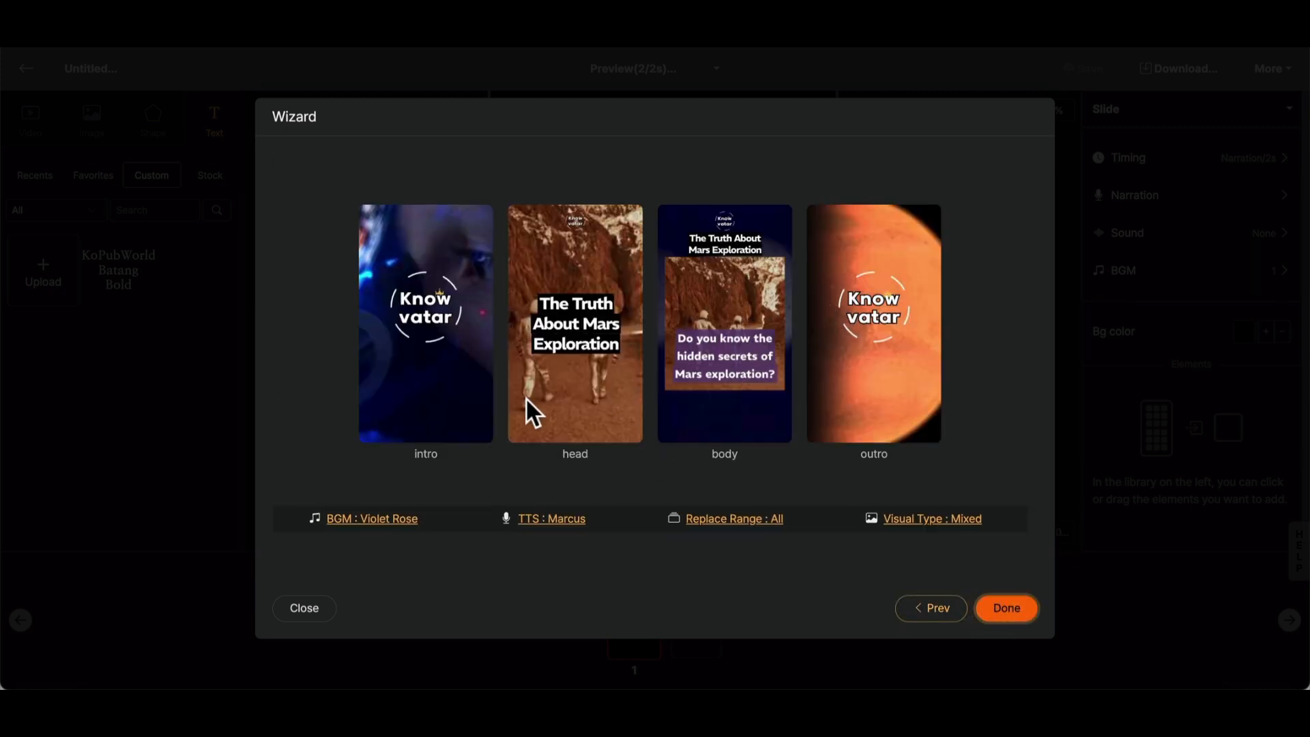
pyautogui.click(442, 567)
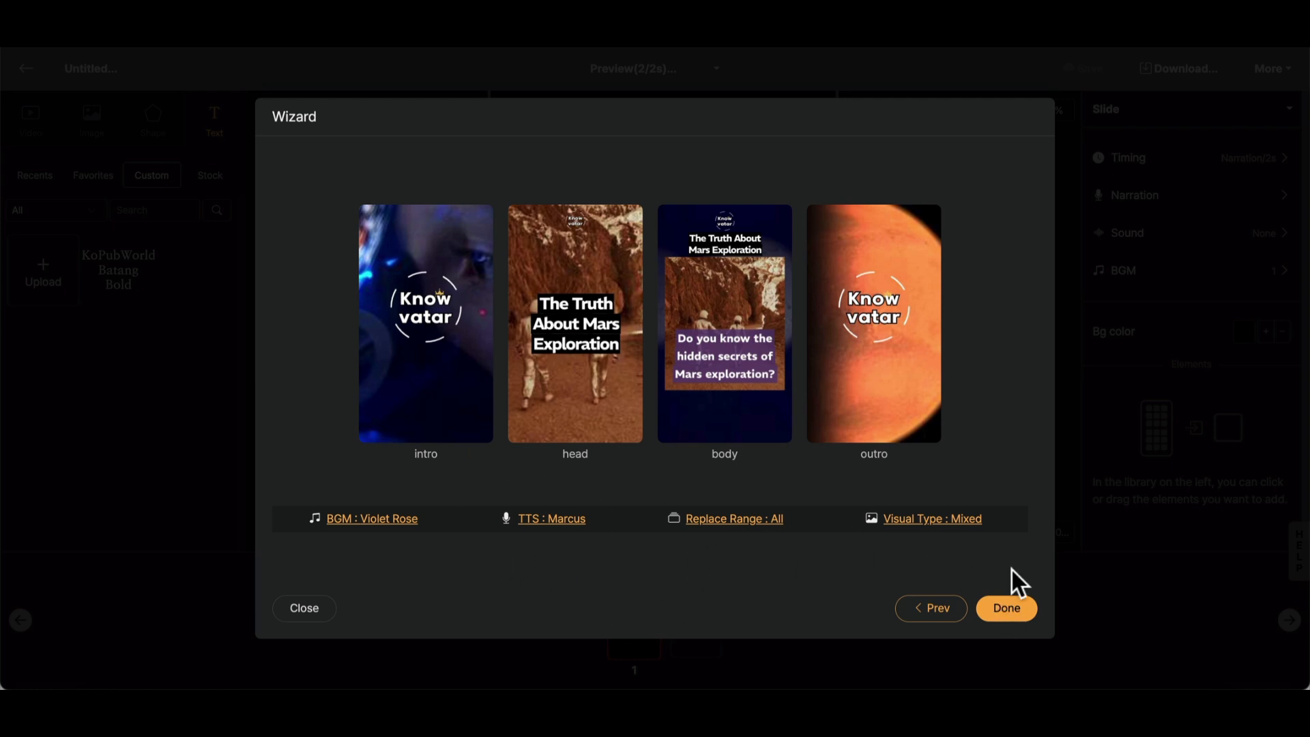
pyautogui.click(1011, 608)
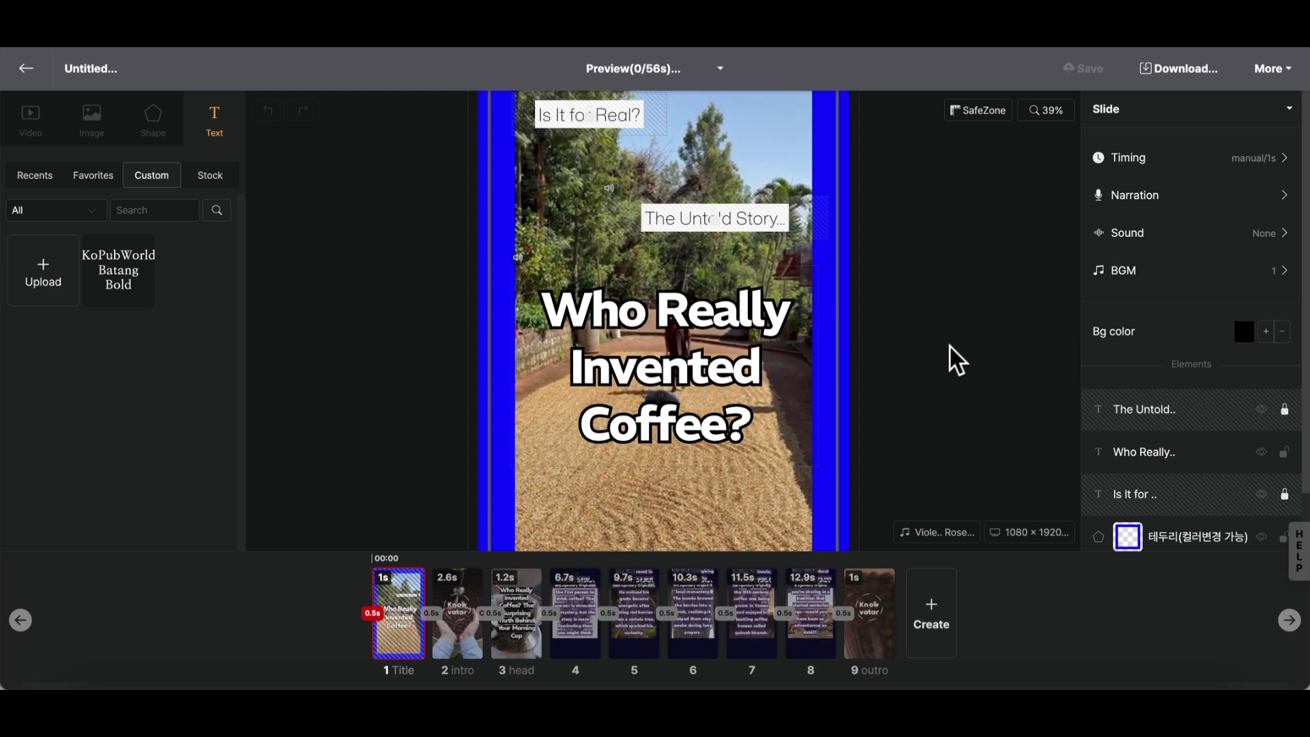
# - Zoom the canvas out to 25% to inspect the whole title slide
pyautogui.click(949, 347)
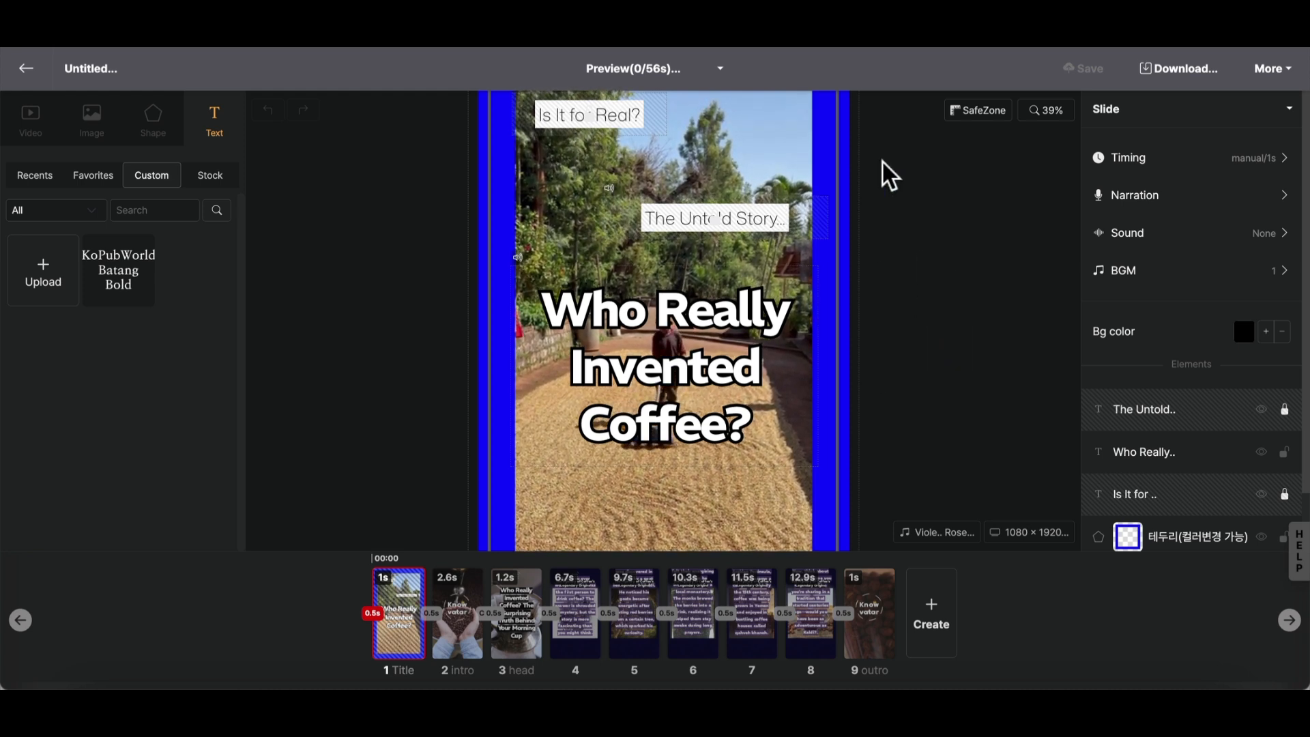
pyautogui.click(990, 202)
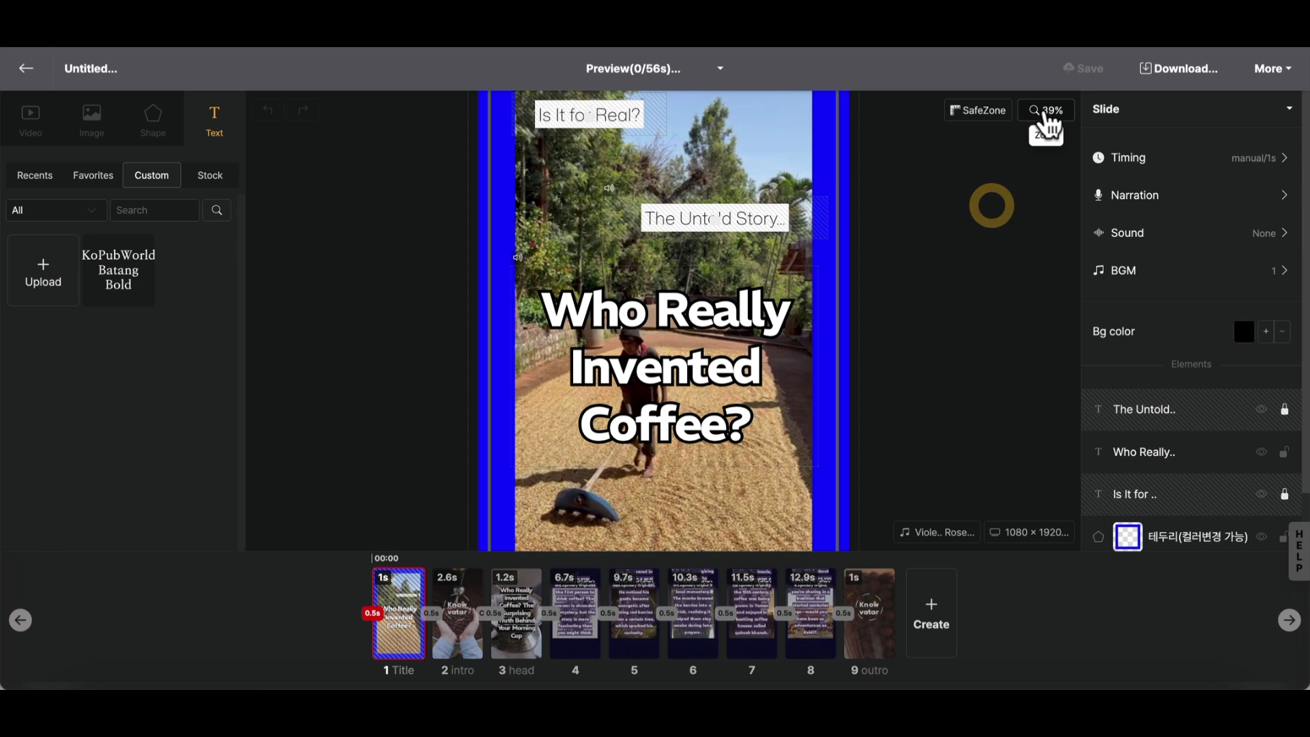
pyautogui.click(1045, 111)
pyautogui.moveTo(899, 150); pyautogui.dragTo(889, 149)
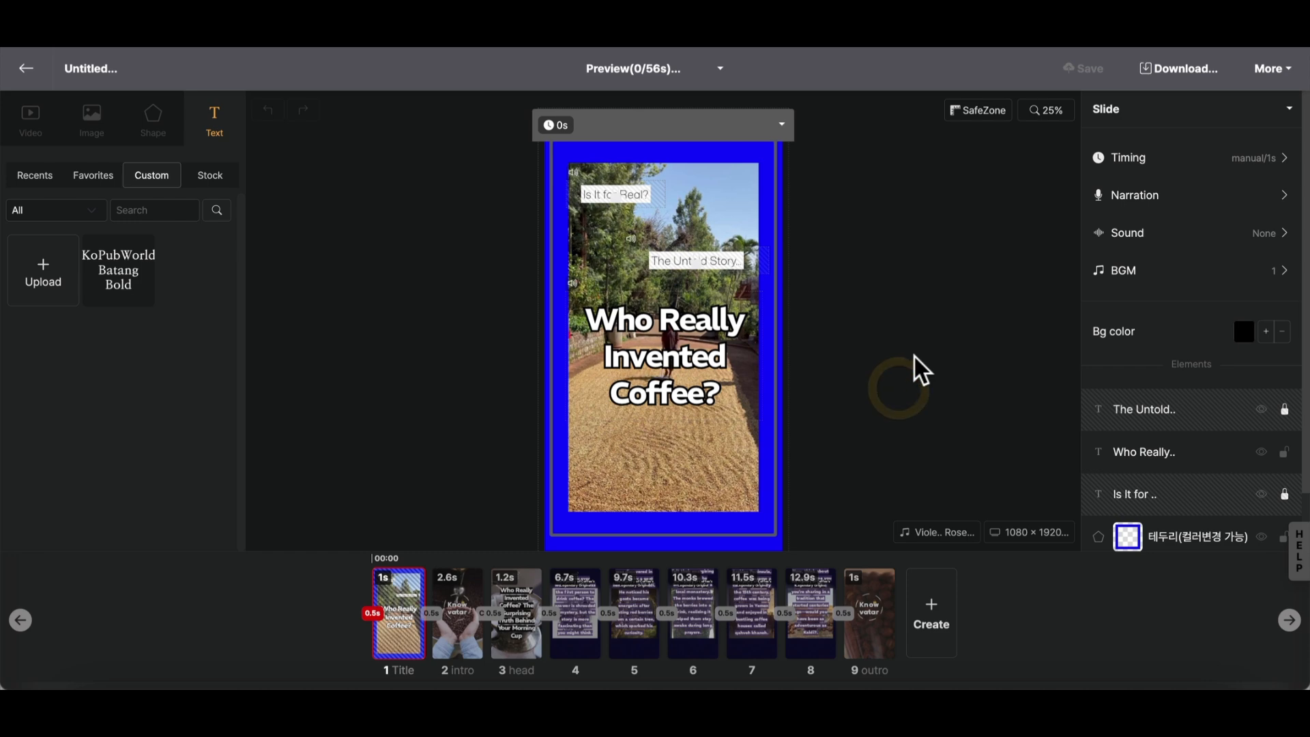
pyautogui.scroll(5, 914, 357)
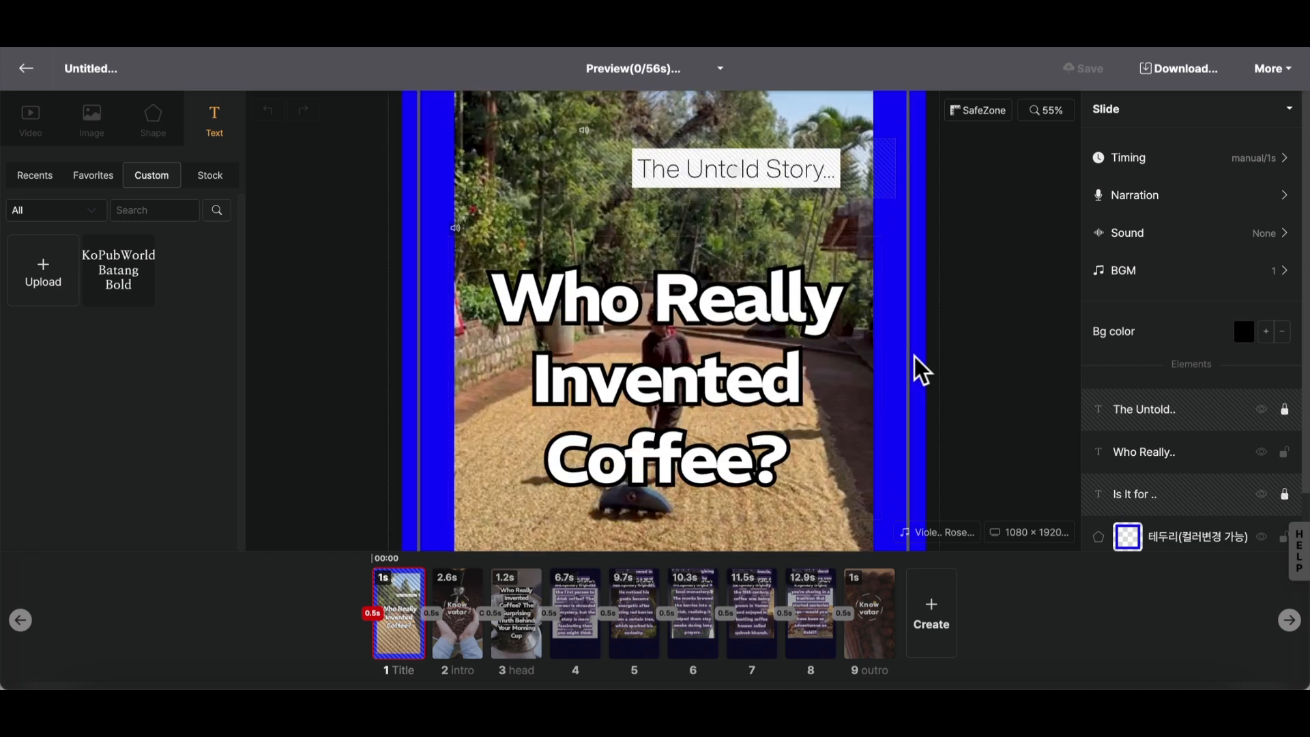
pyautogui.scroll(-5, 914, 356)
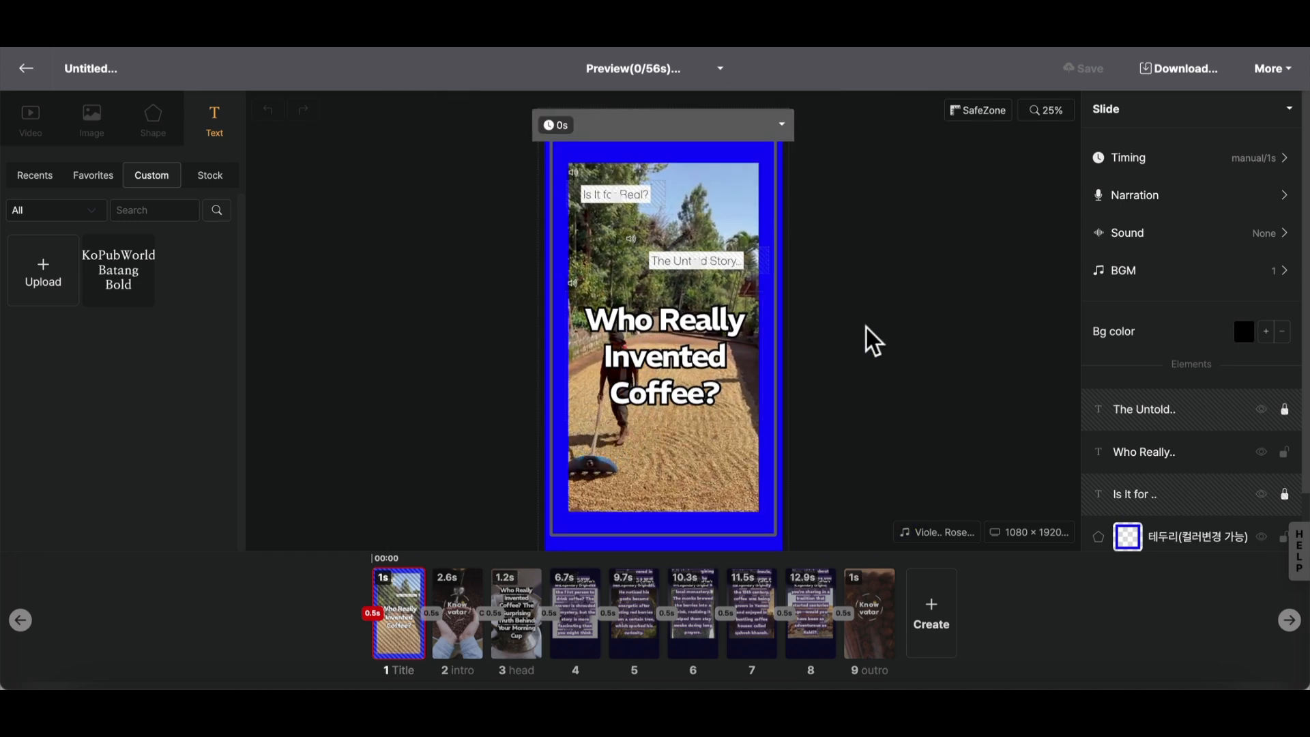
pyautogui.press('space')
pyautogui.moveTo(868, 313); pyautogui.dragTo(836, 347)
pyautogui.click(890, 298)
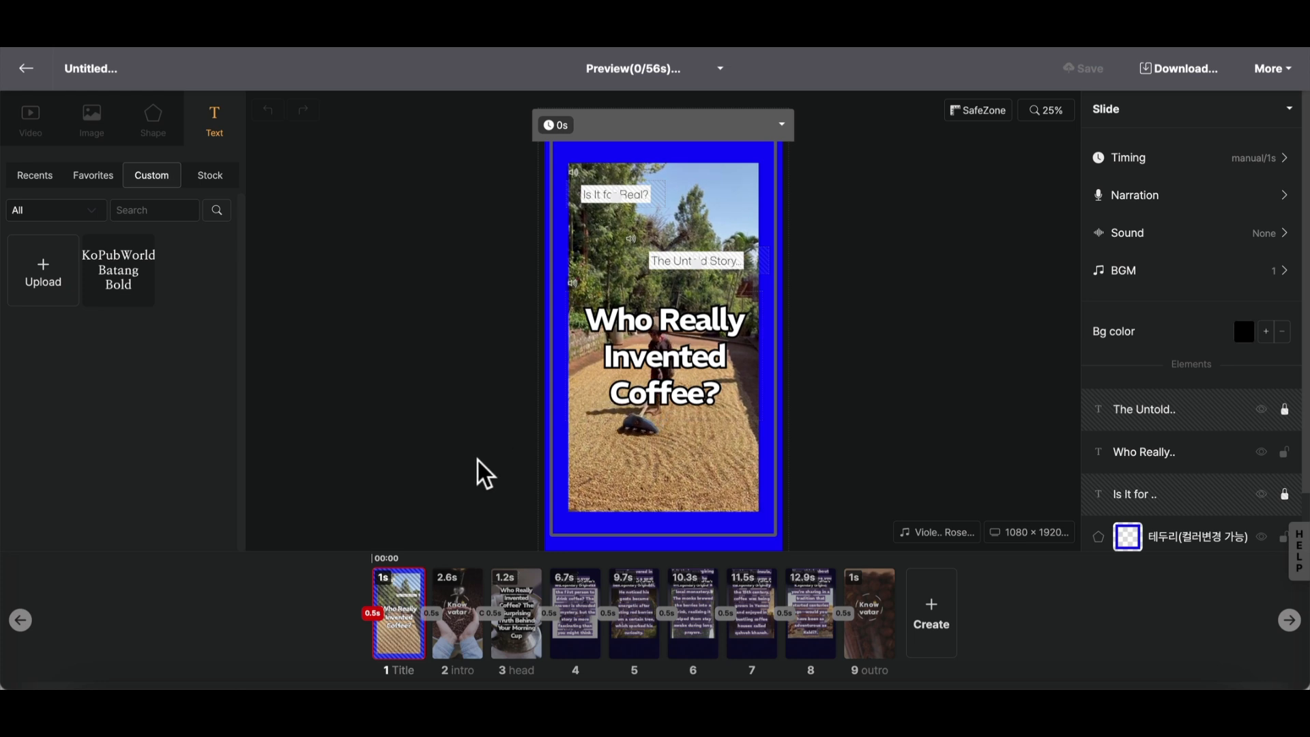
# - On slide 4, try moving the narration text block leftward off the image, and undo the move
pyautogui.click(575, 622)
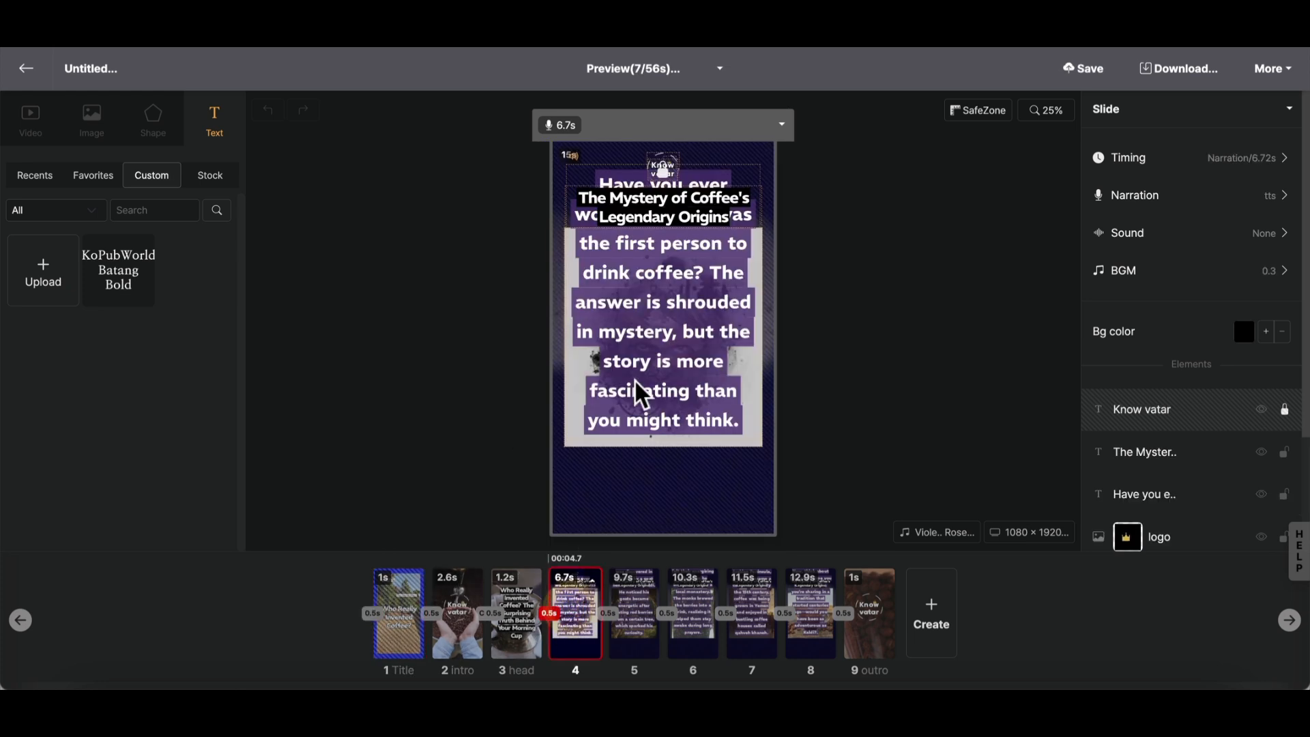
pyautogui.moveTo(669, 354); pyautogui.dragTo(520, 362)
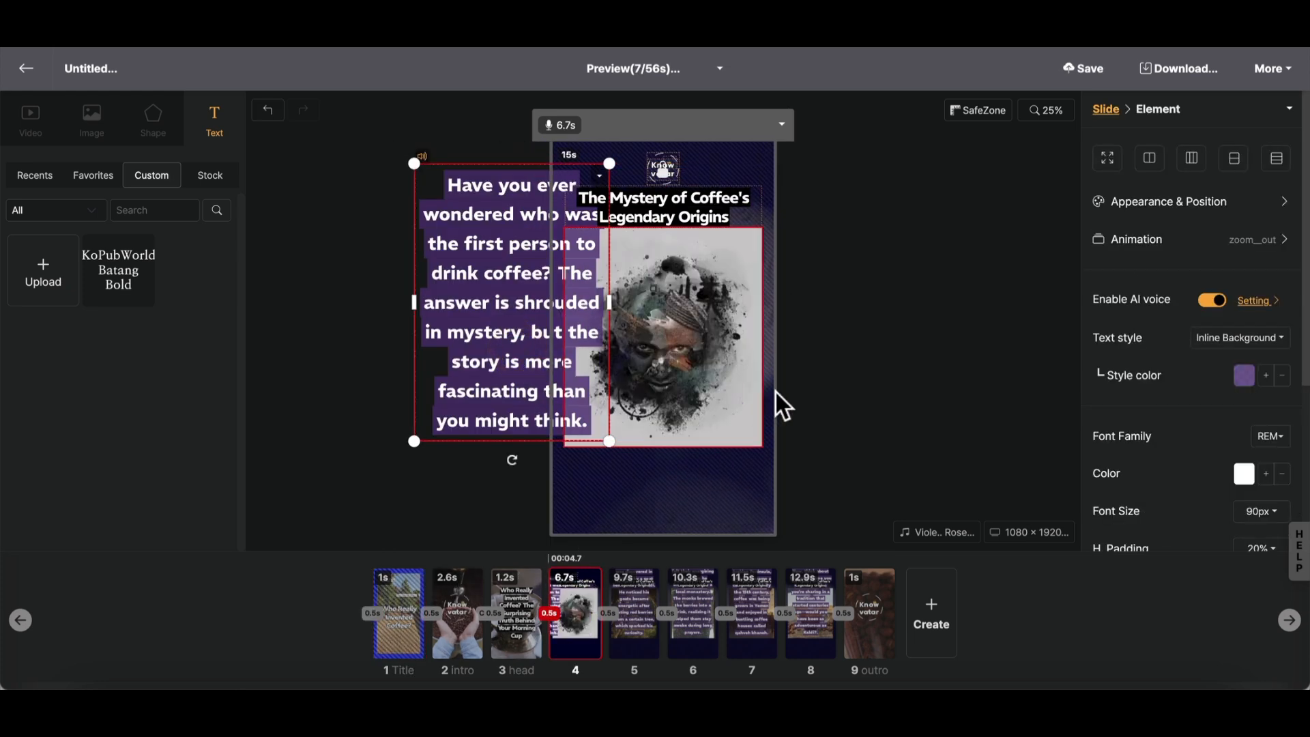
pyautogui.hotkey('ctrl', 'z')
pyautogui.click(865, 366)
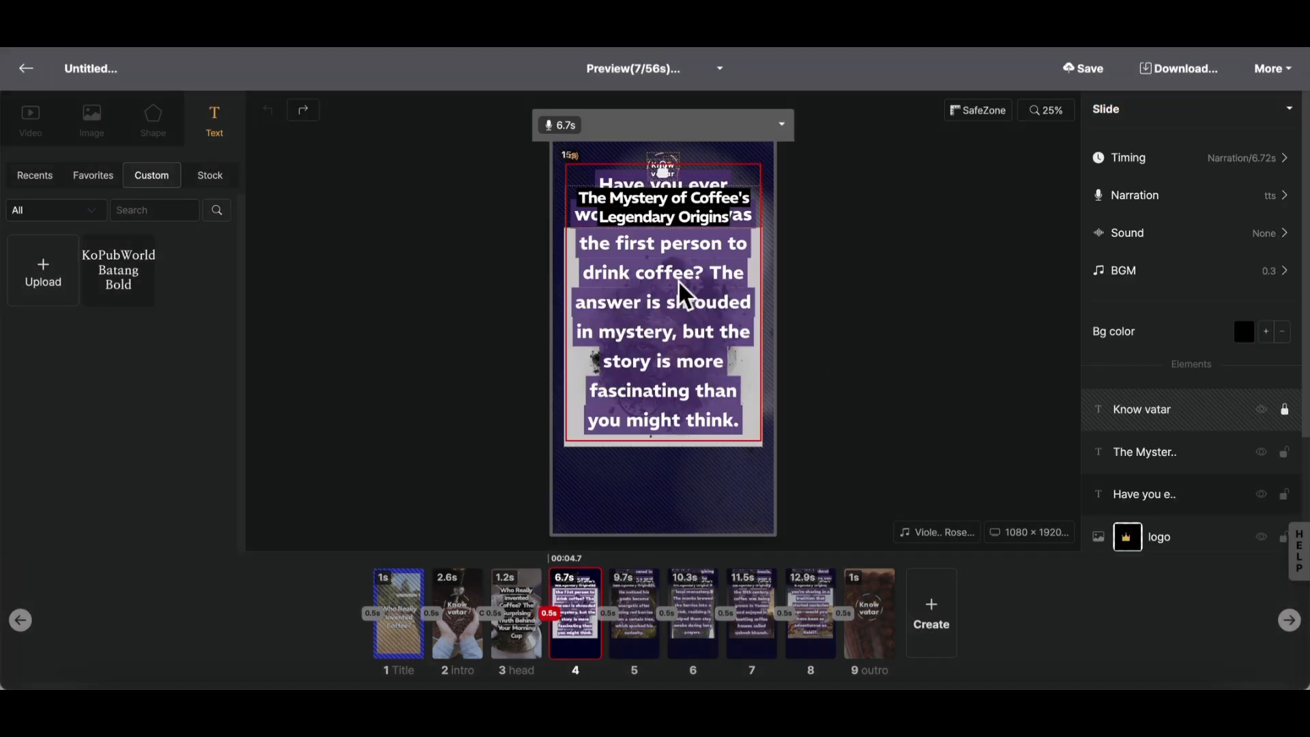
# - Play the preview of all slides and close the preview
pyautogui.click(720, 68)
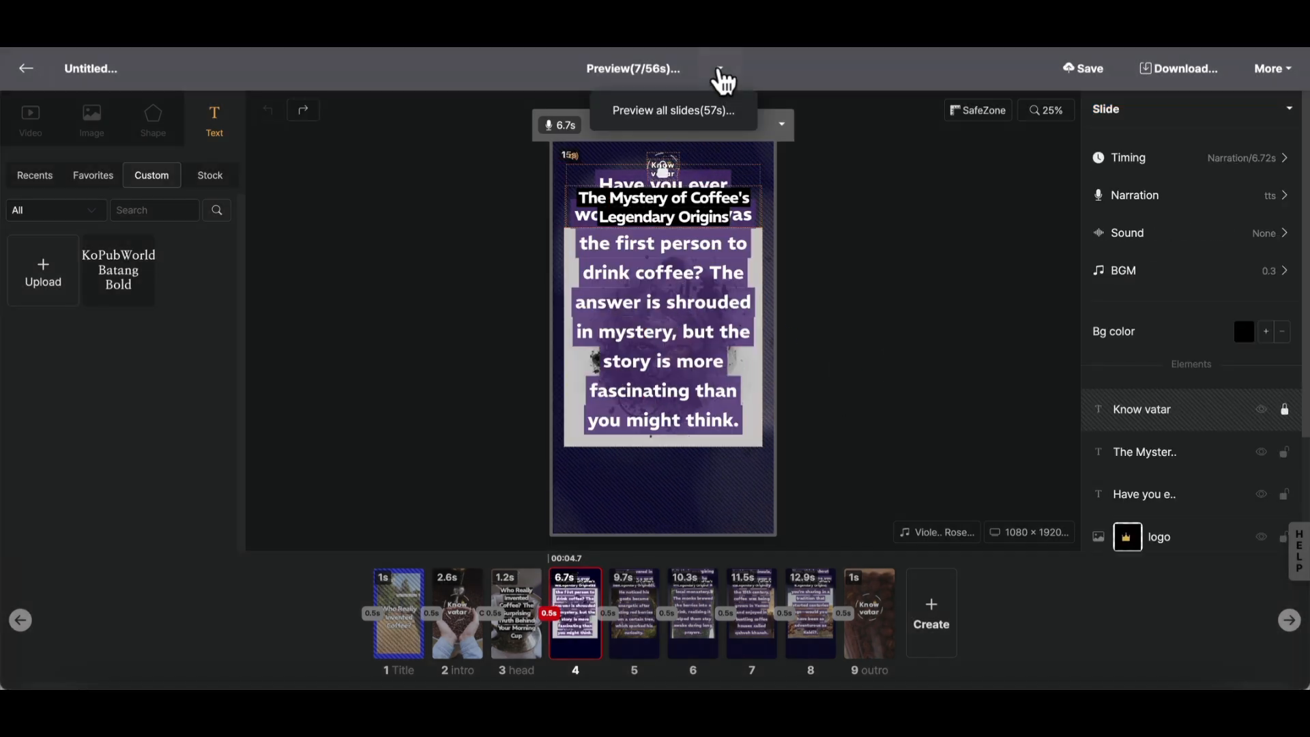
pyautogui.moveTo(722, 71)
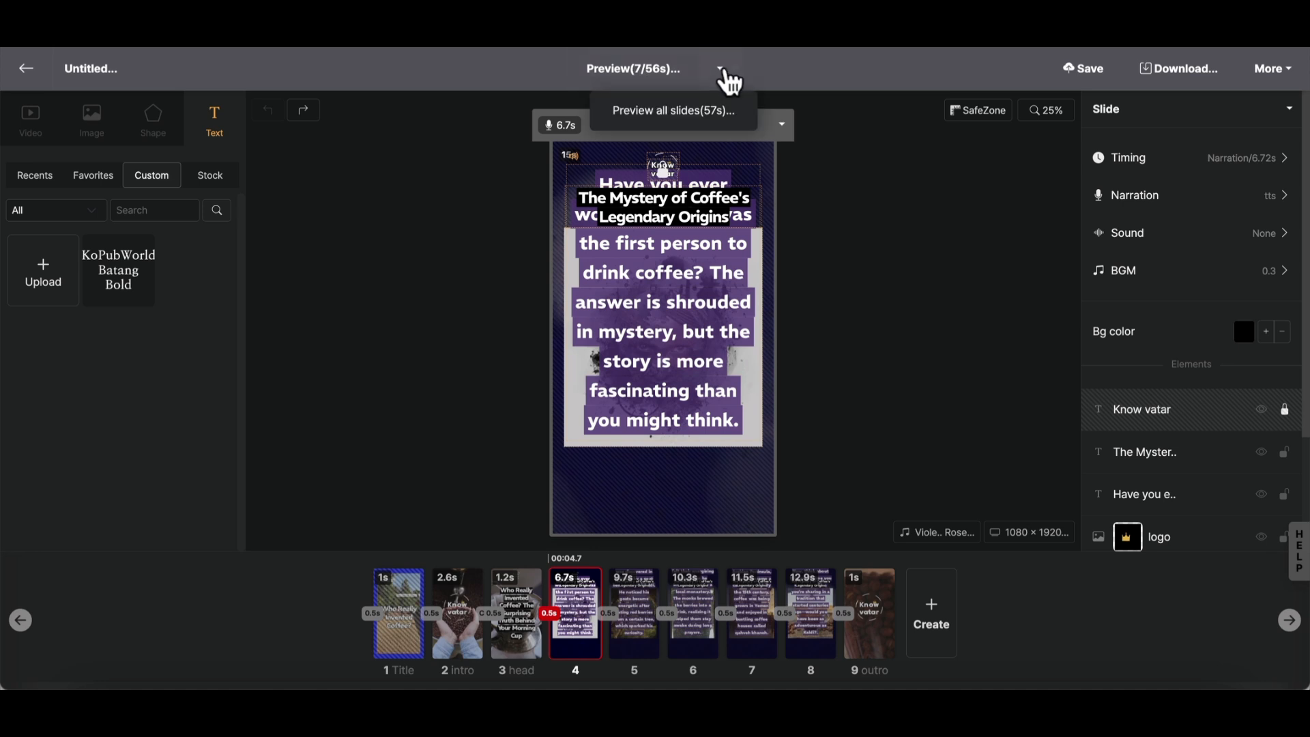
pyautogui.click(689, 116)
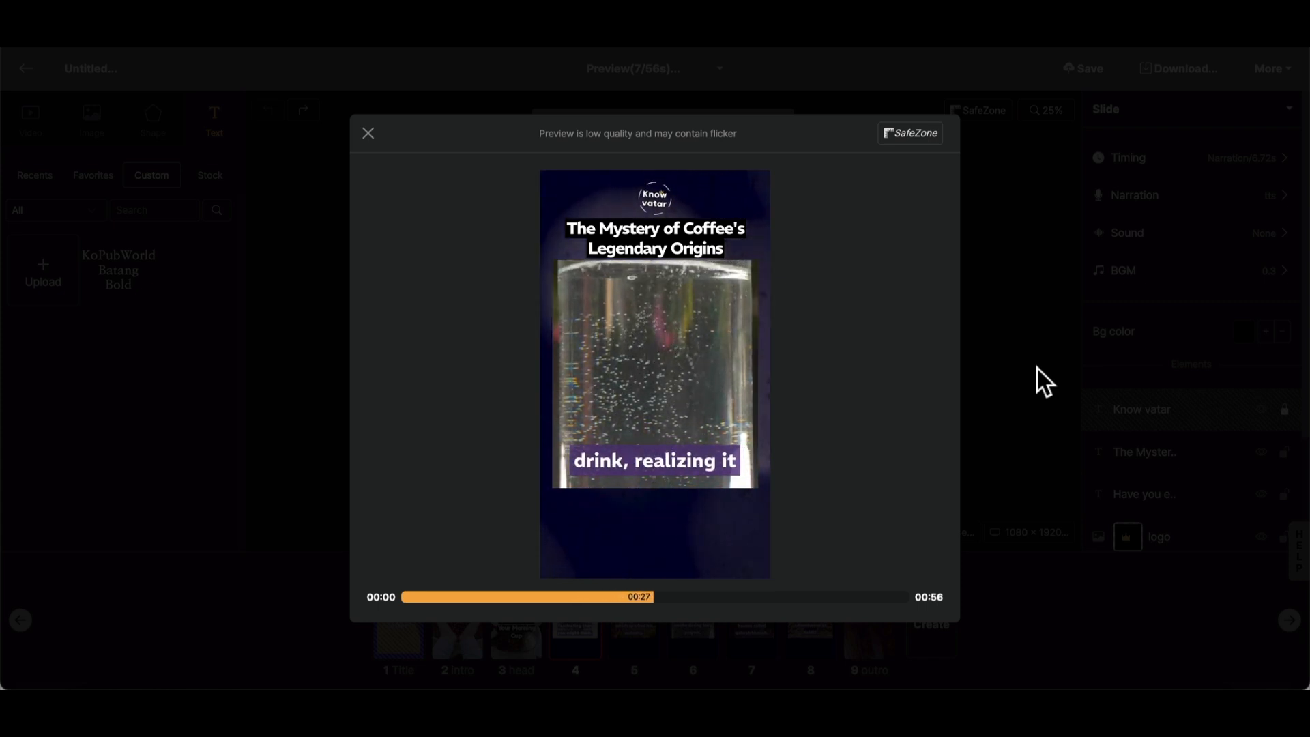
pyautogui.click(996, 378)
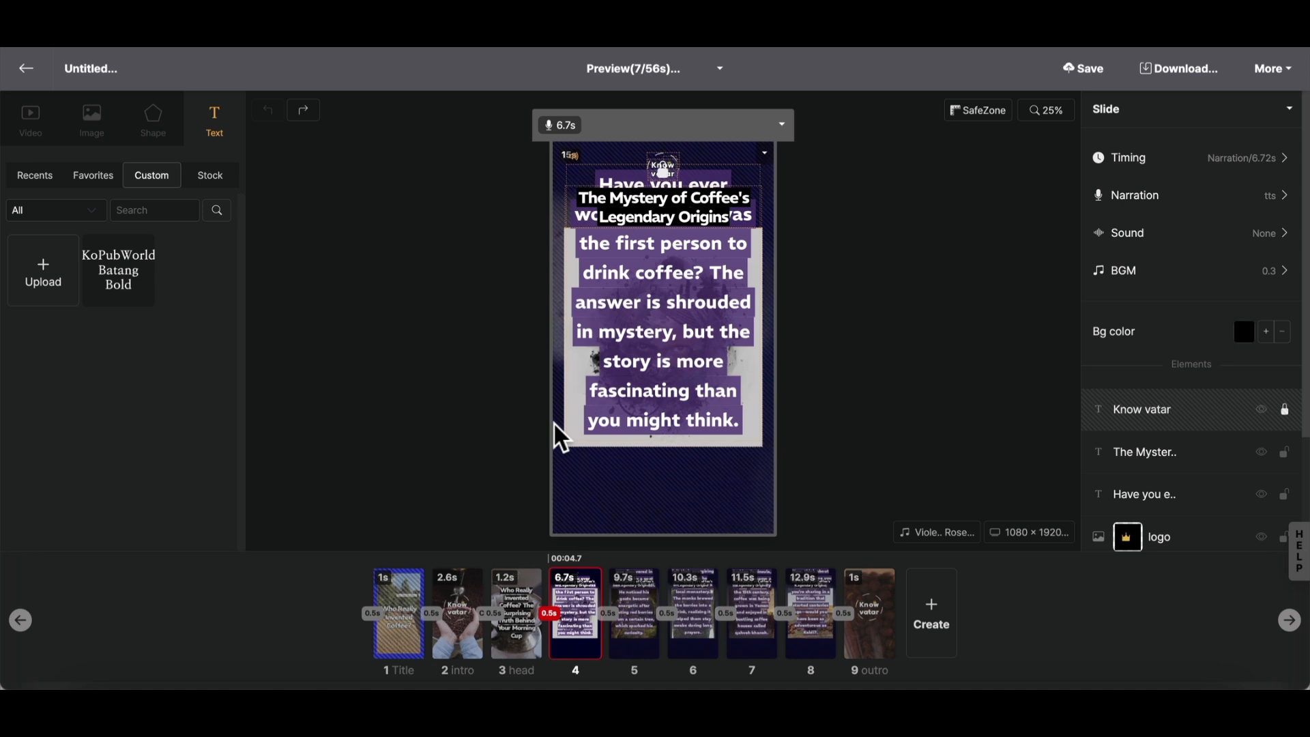
# - Download the title slide as an image
pyautogui.click(417, 614)
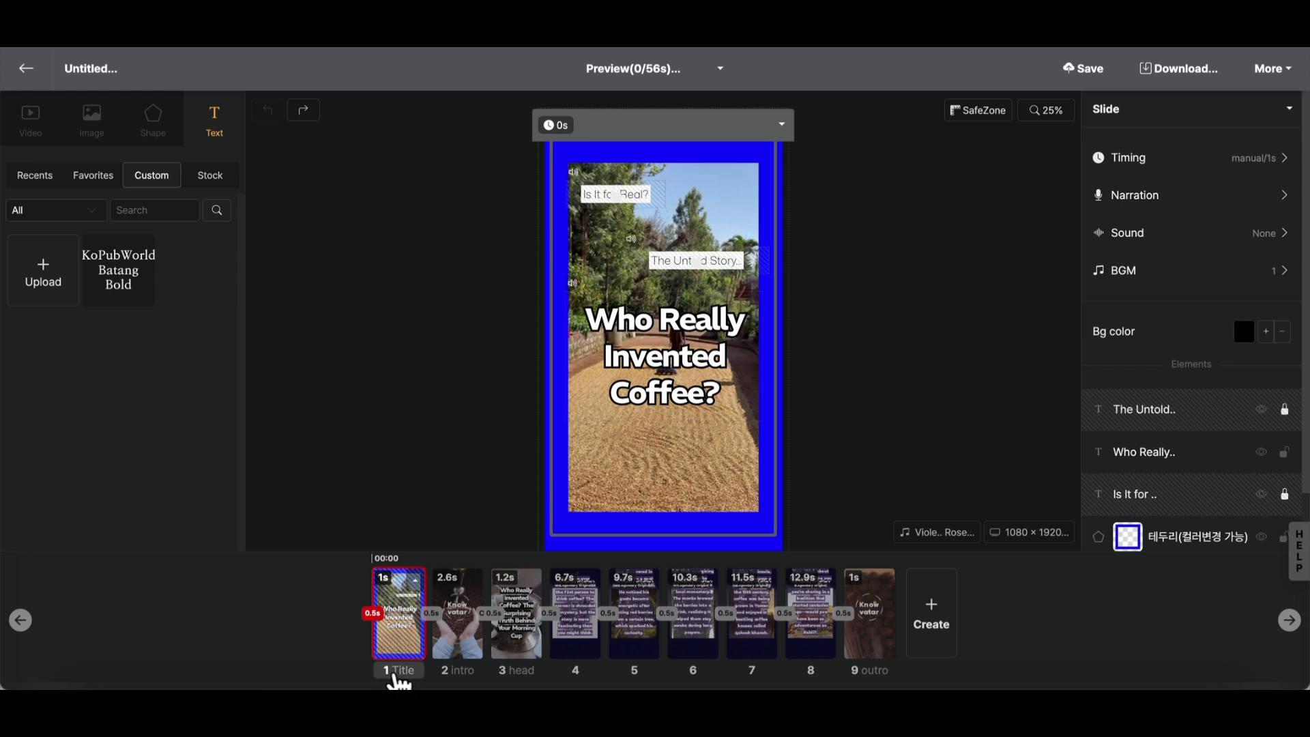
pyautogui.click(783, 126)
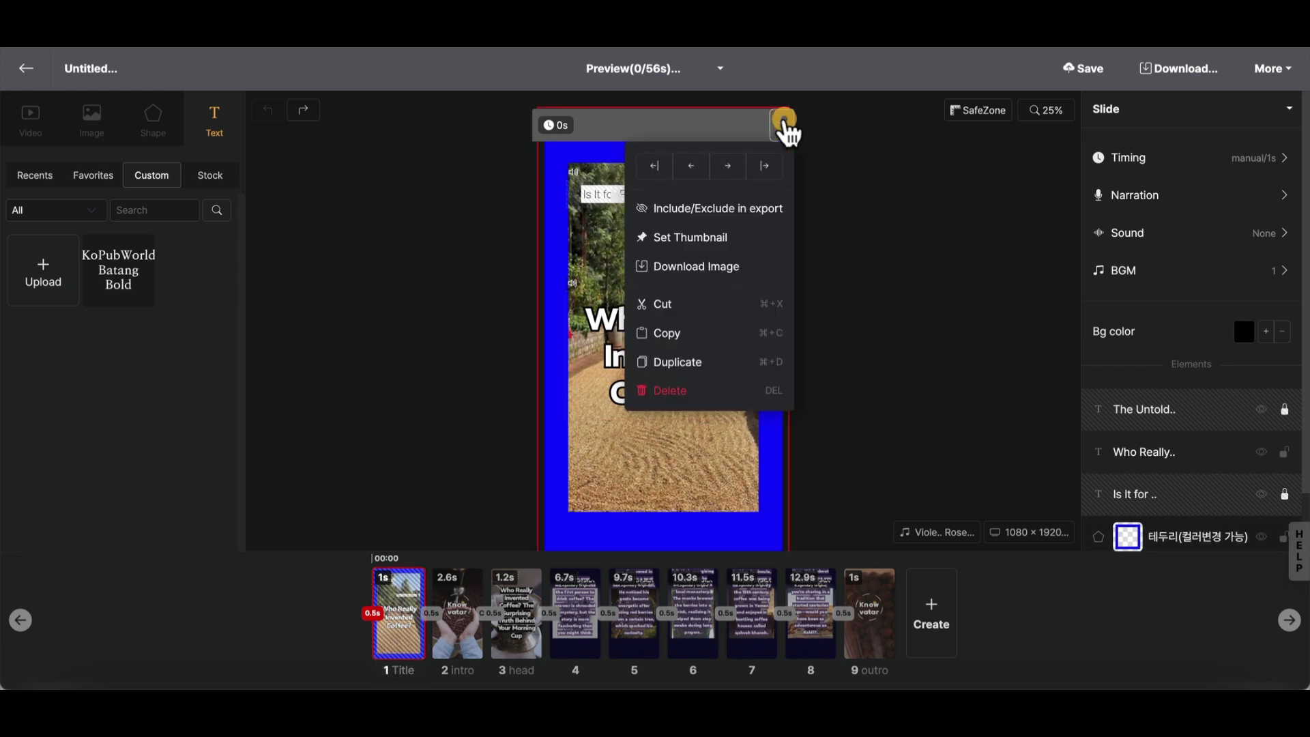
pyautogui.click(719, 268)
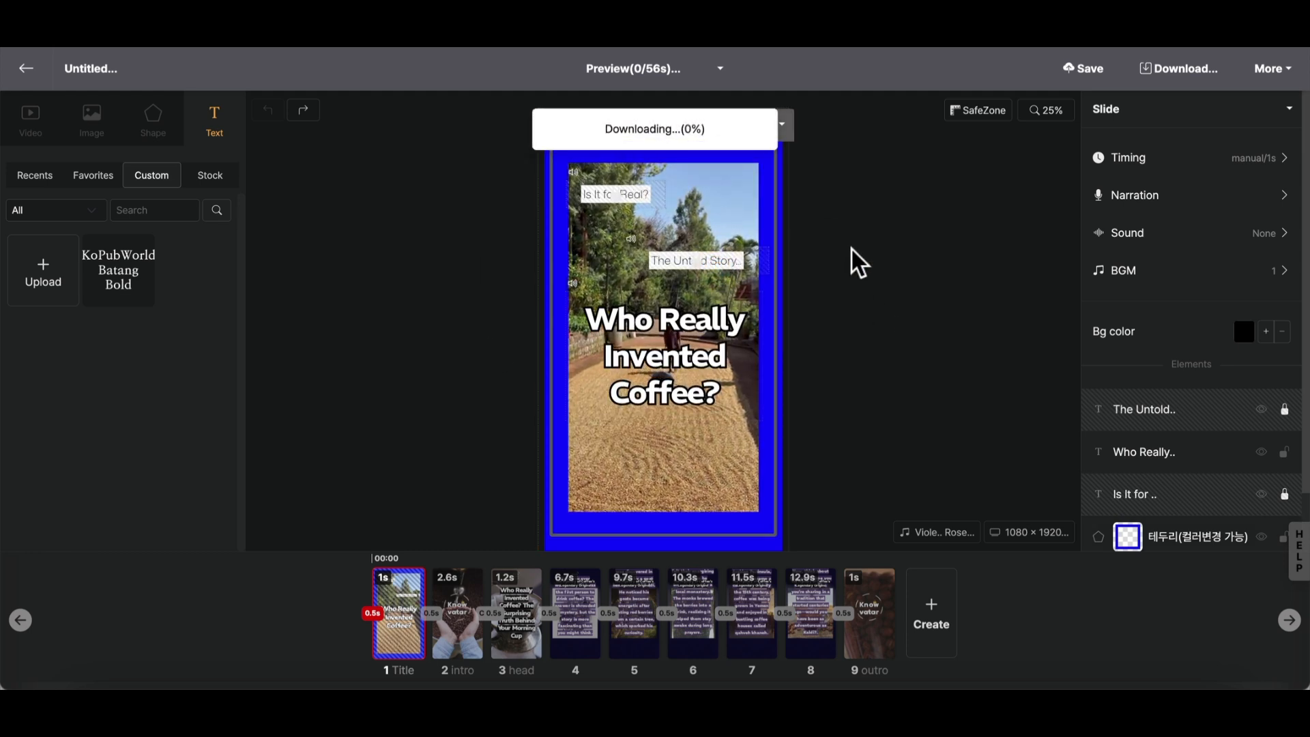
pyautogui.click(670, 456)
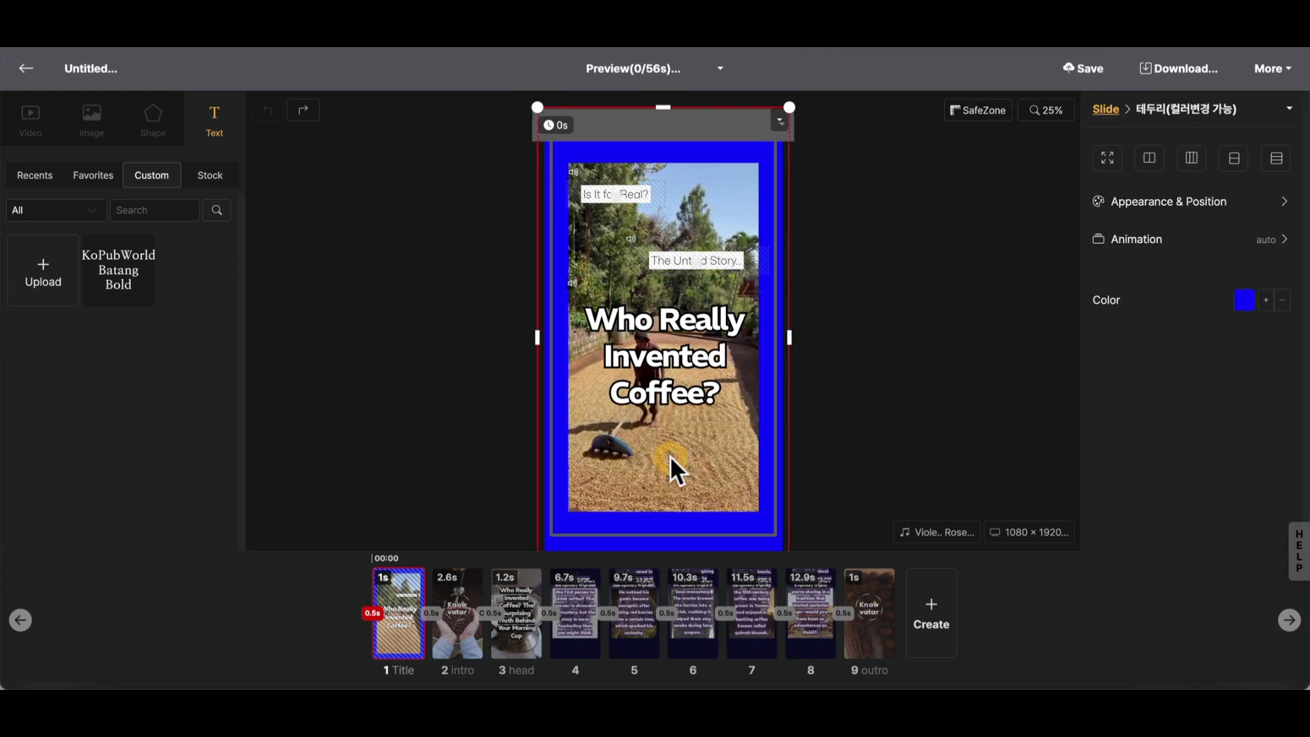
pyautogui.click(419, 399)
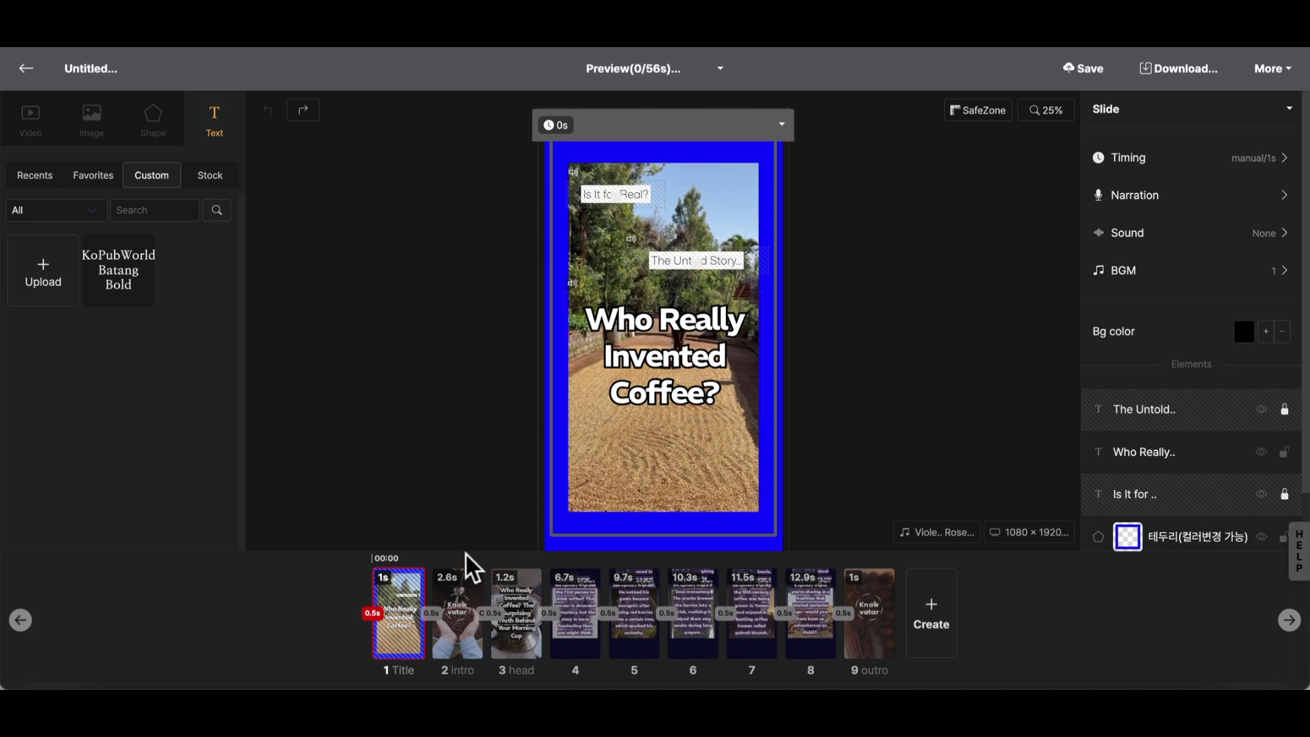
# - On slide 5, move the narration text block leftward to uncover the image beneath it
pyautogui.click(569, 615)
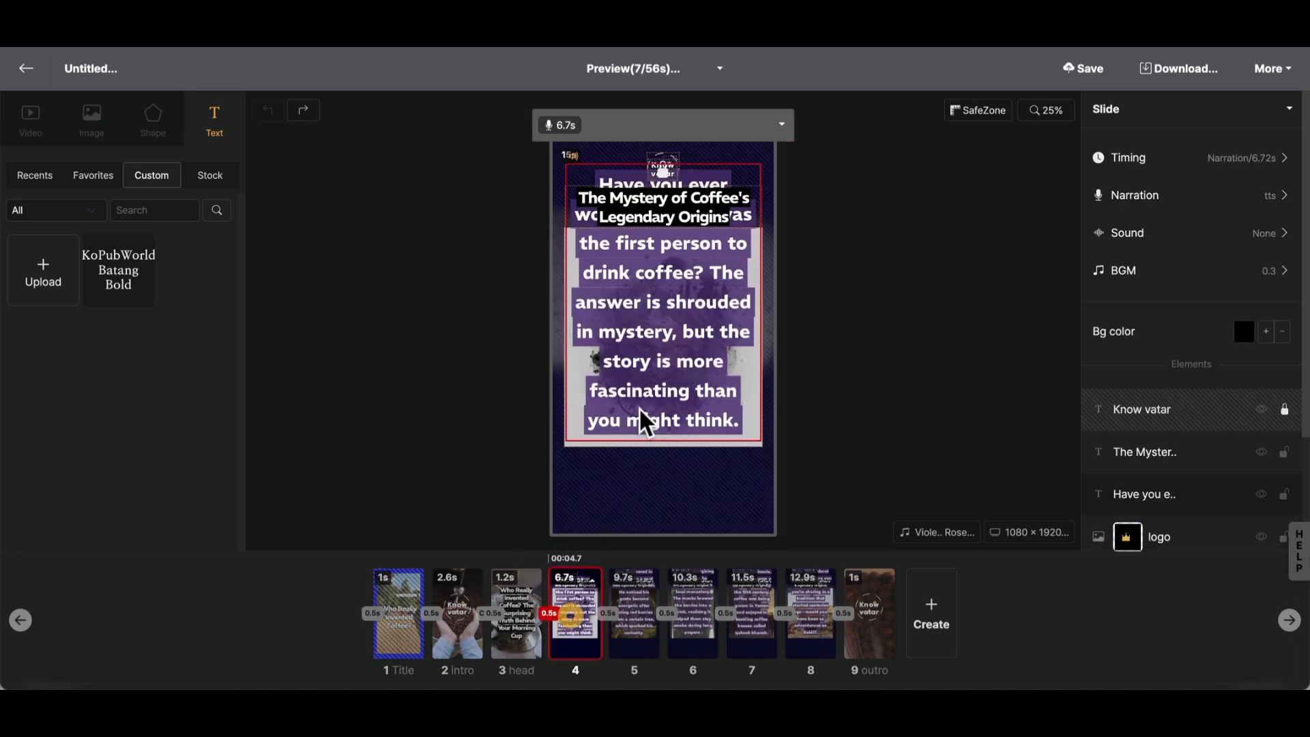
pyautogui.click(622, 619)
pyautogui.click(642, 311)
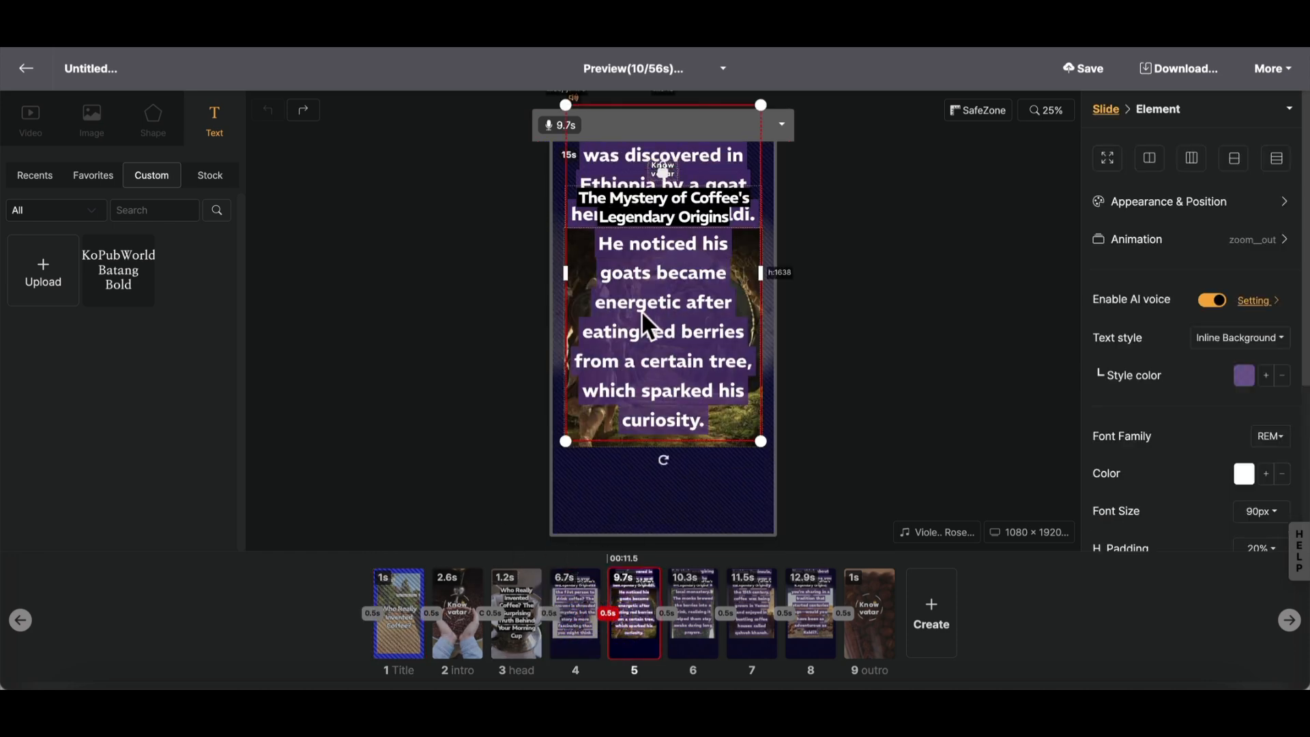
pyautogui.moveTo(643, 313); pyautogui.dragTo(505, 338)
pyautogui.click(694, 356)
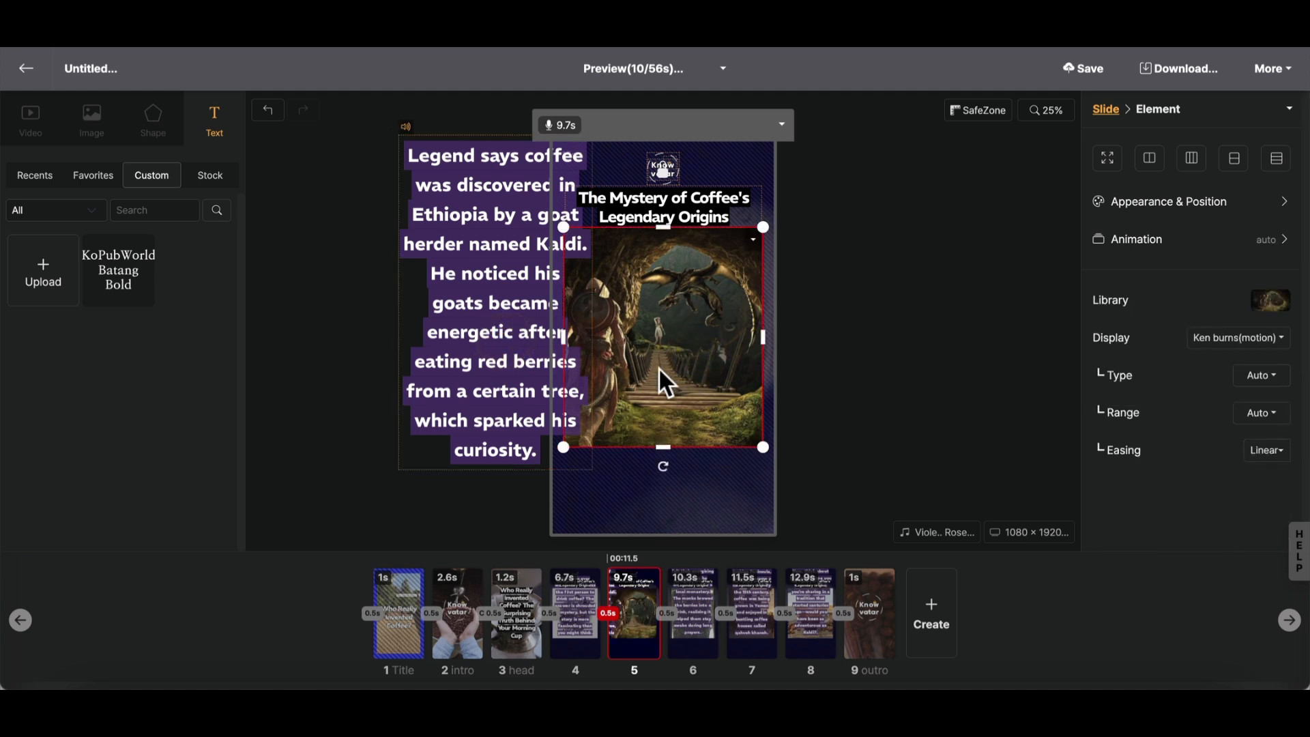
pyautogui.click(885, 343)
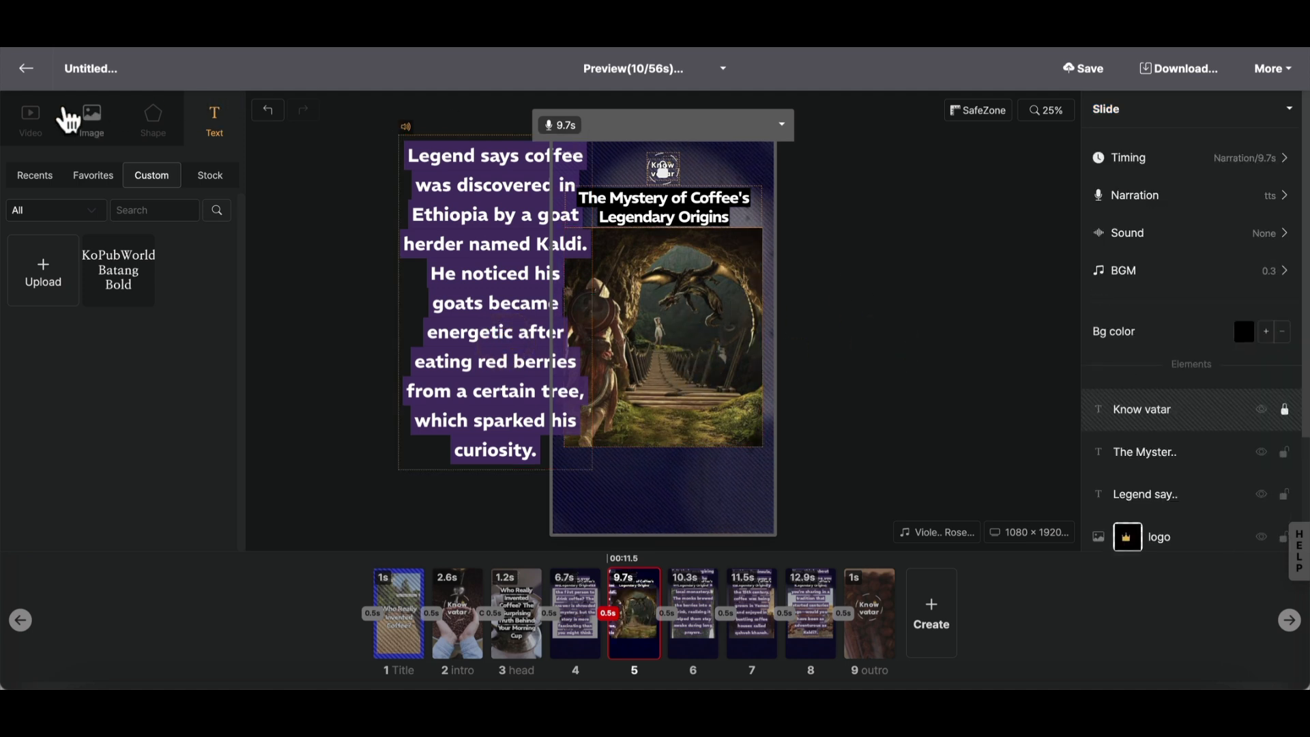
# - Run a content-based search of Pexels Images and replace slide 5's picture with the photo of a coffee cup and camera on a map
pyautogui.click(30, 120)
pyautogui.click(93, 122)
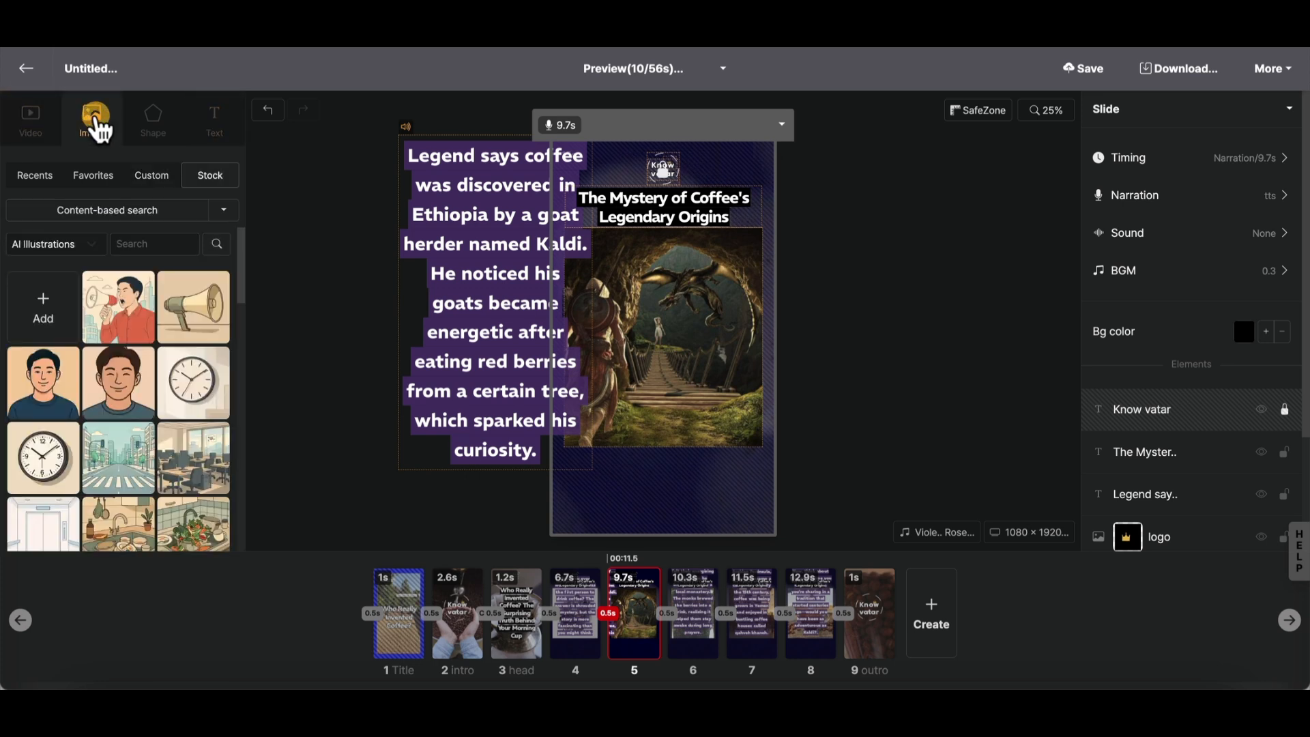
pyautogui.click(68, 239)
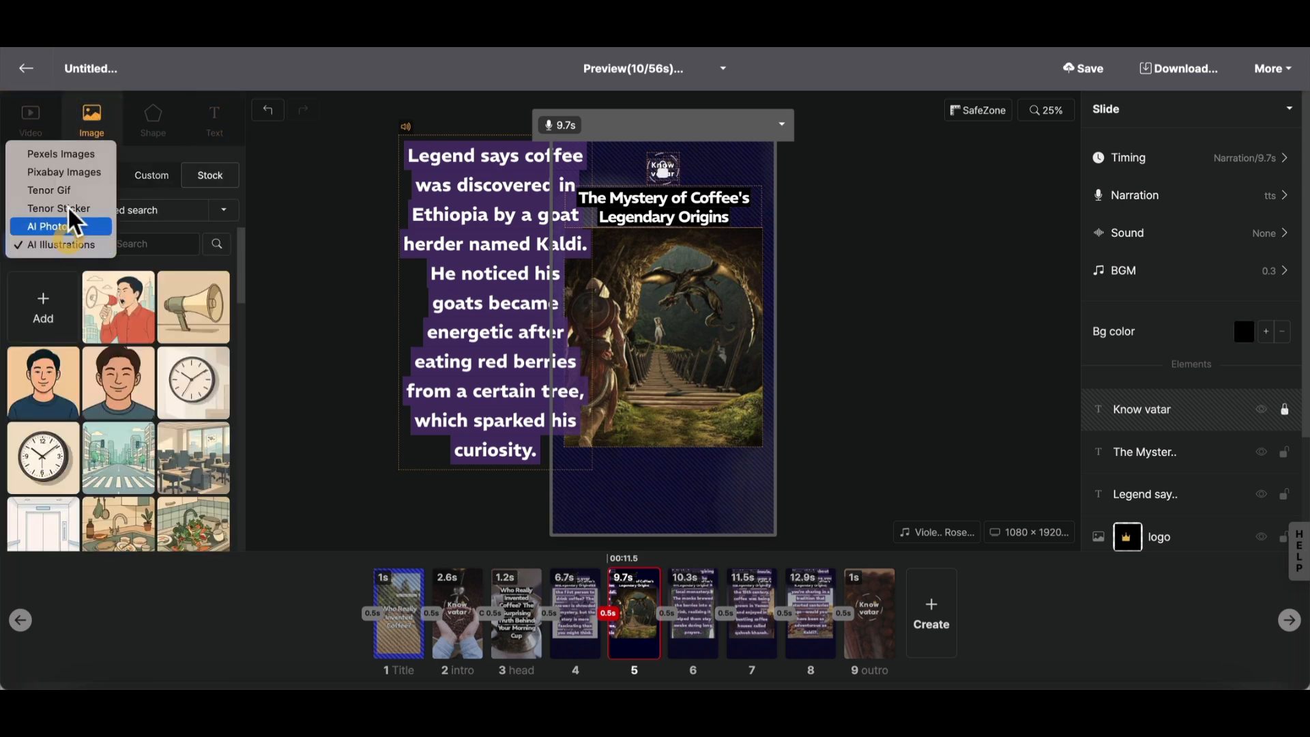
pyautogui.click(65, 158)
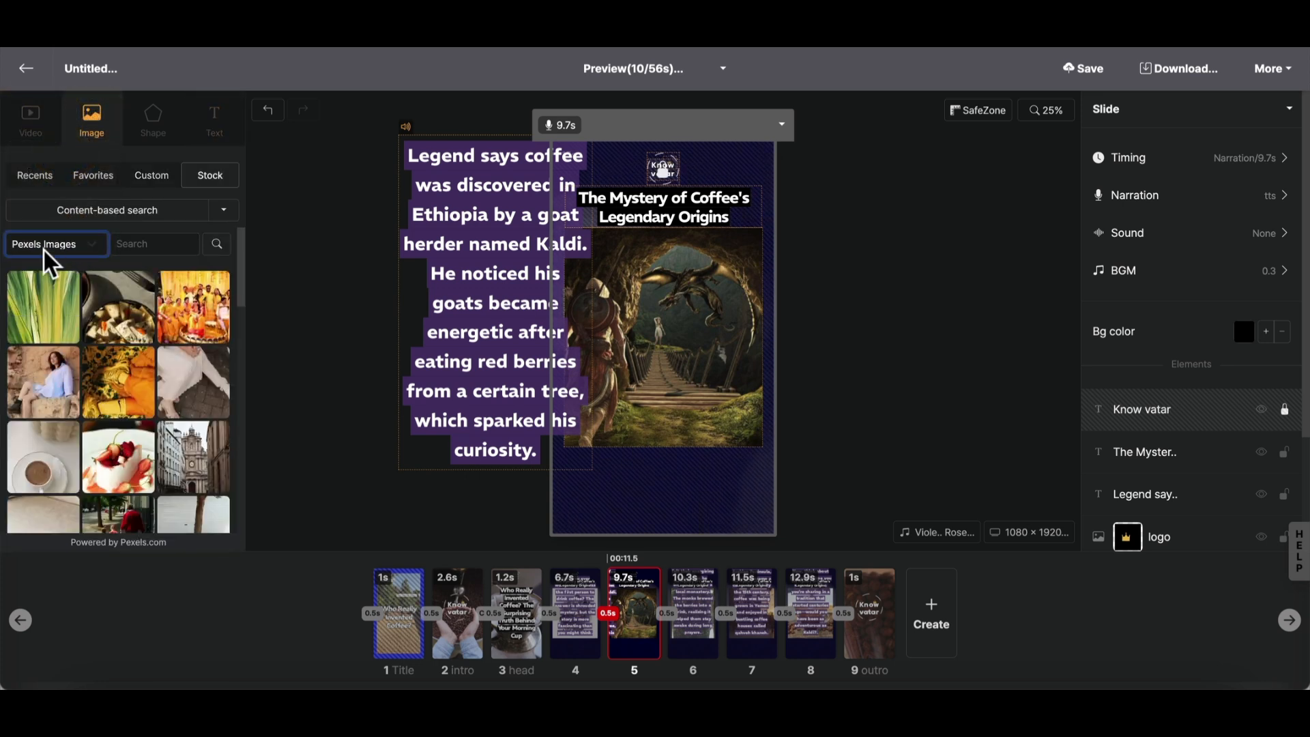
pyautogui.click(120, 216)
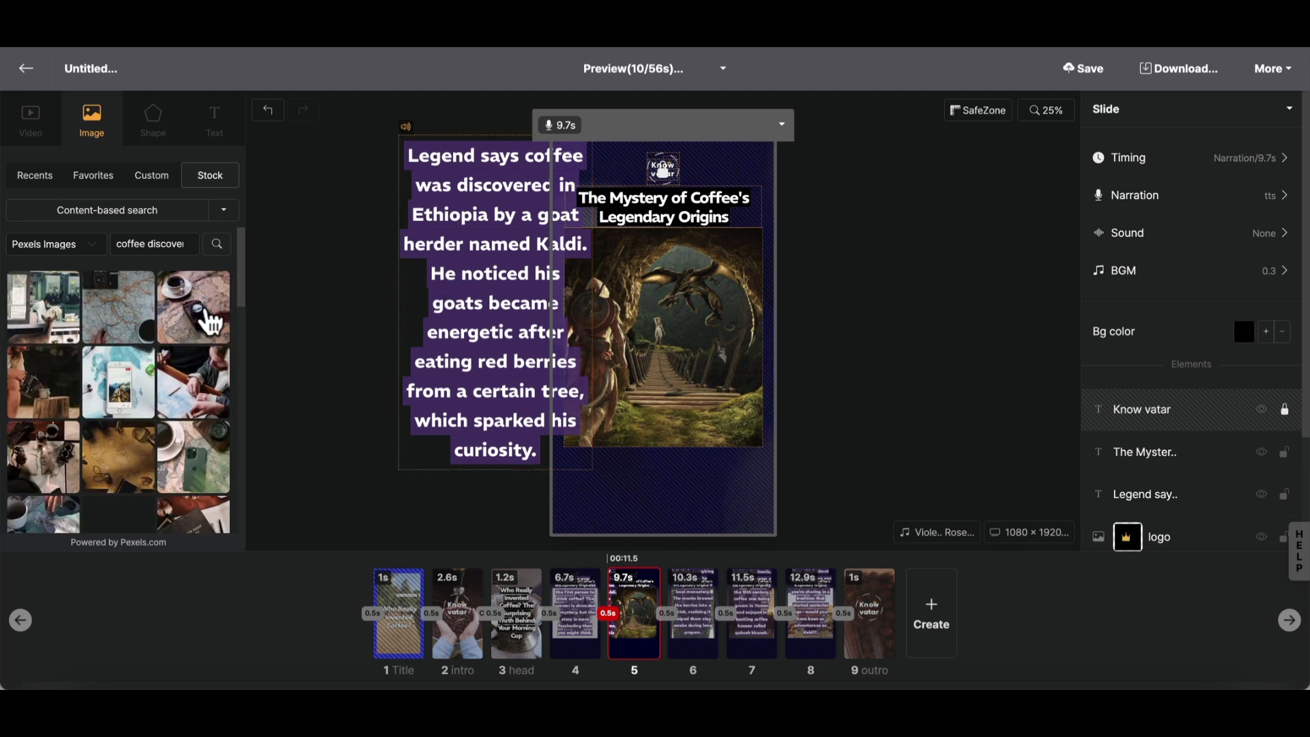
pyautogui.moveTo(195, 319)
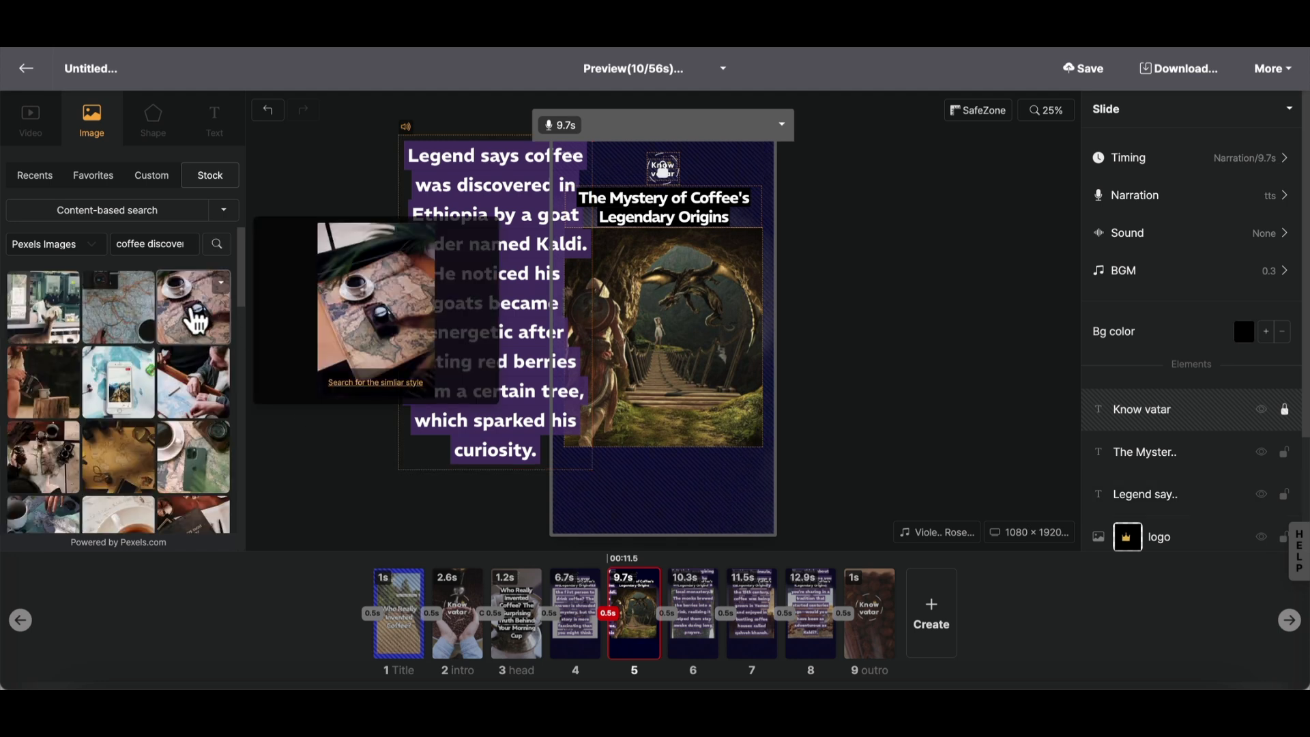
pyautogui.moveTo(195, 319); pyautogui.dragTo(695, 385)
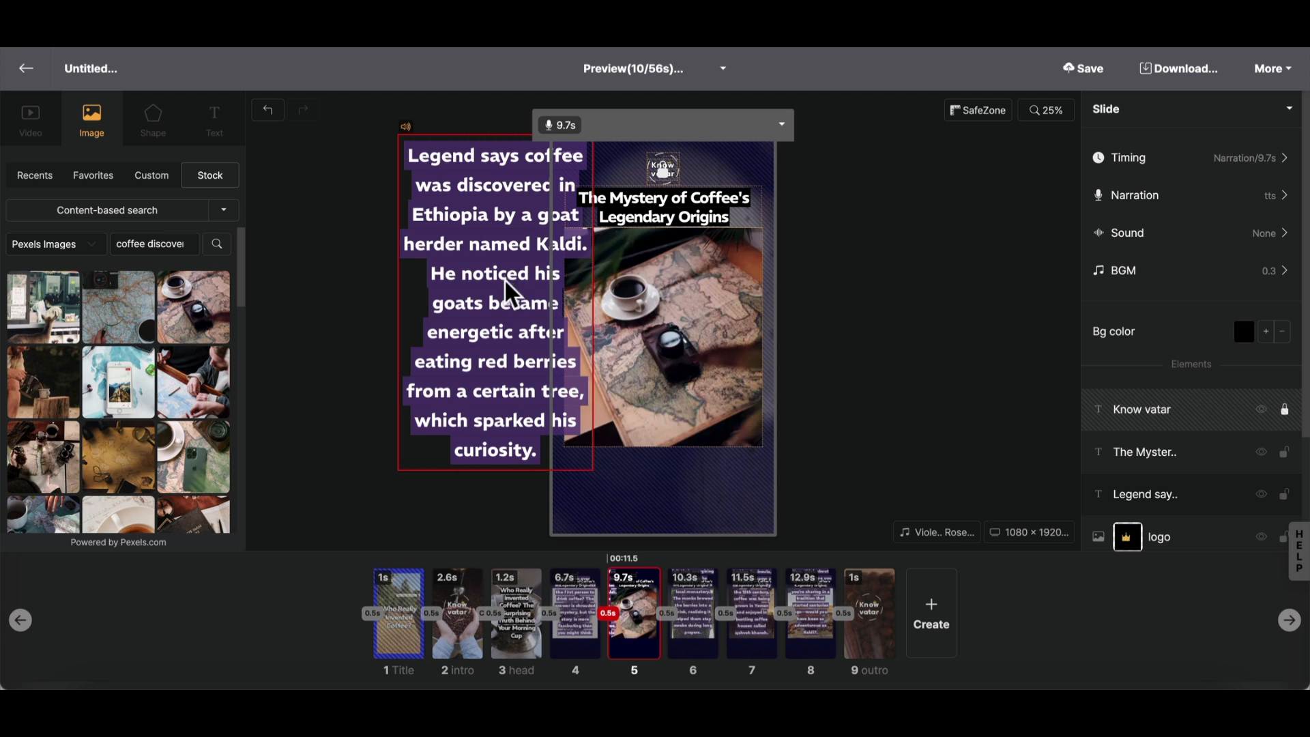
# - Move slide 5's narration text block back over the image, centred horizontally on the slide
pyautogui.moveTo(503, 282); pyautogui.dragTo(666, 301)
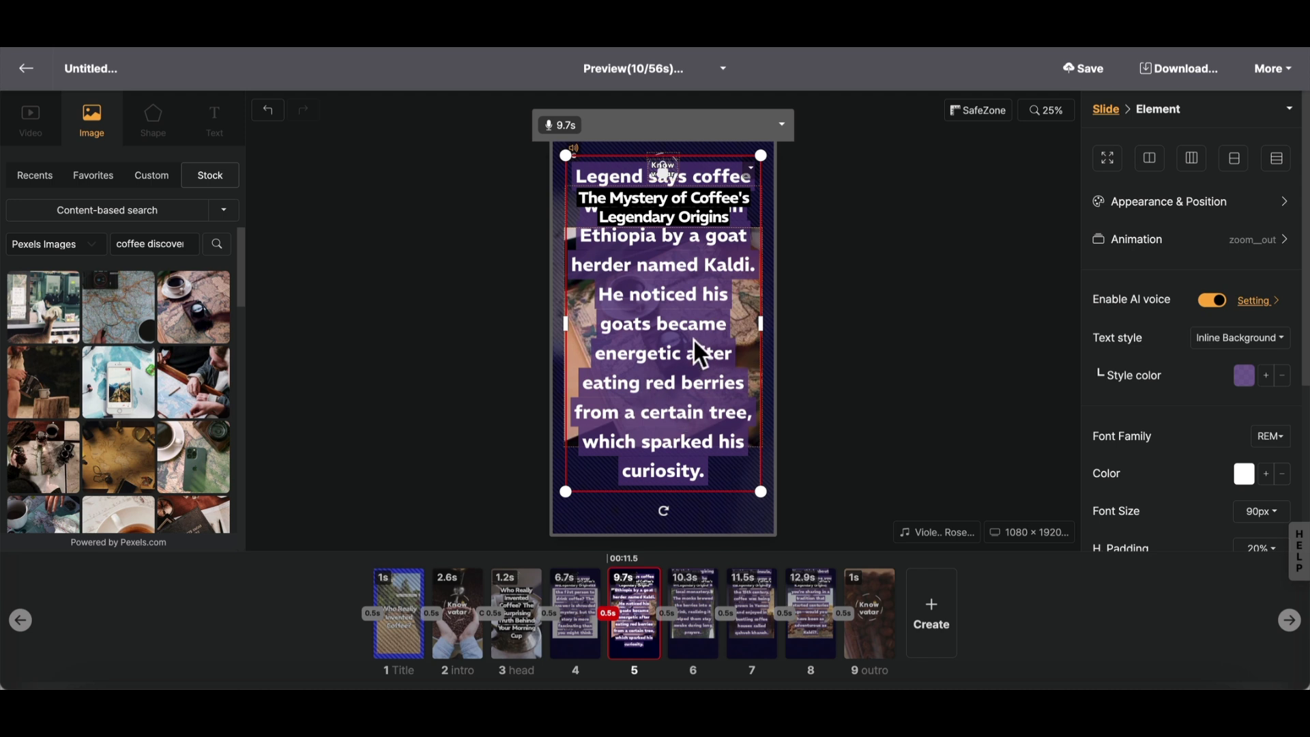
pyautogui.click(883, 354)
pyautogui.click(693, 346)
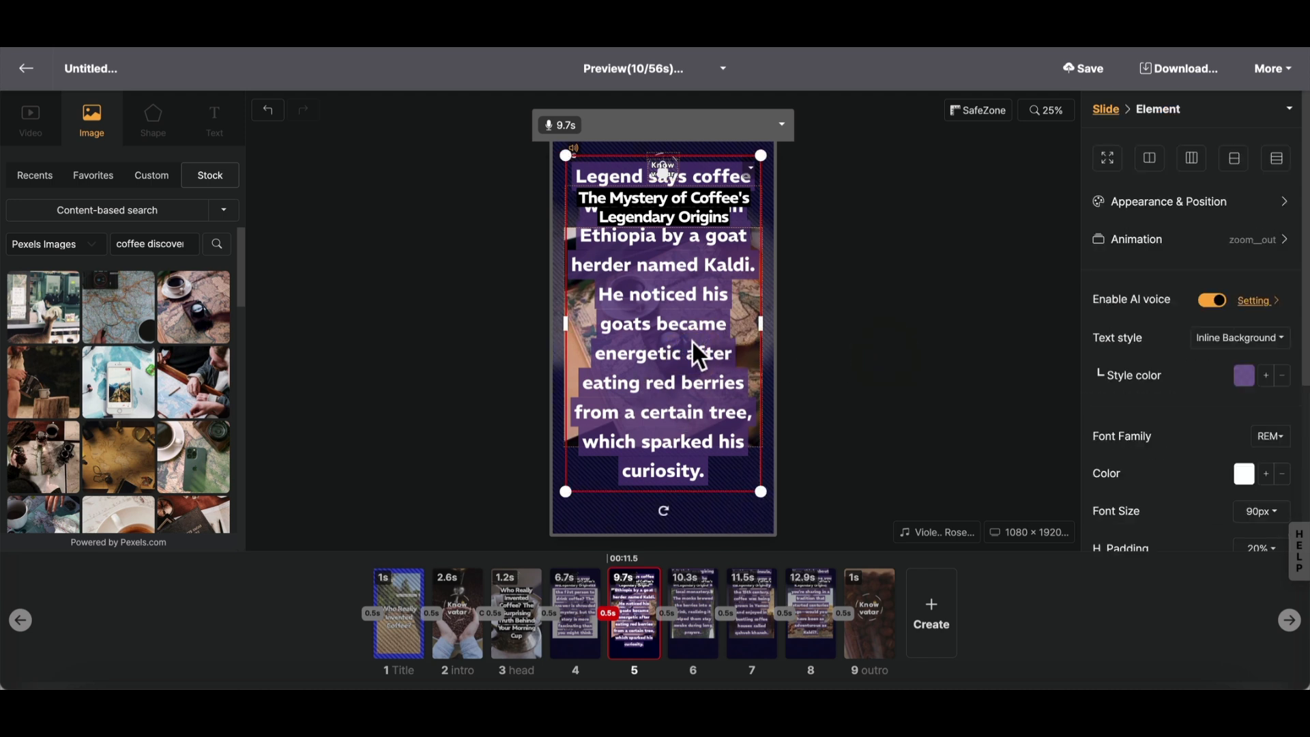
pyautogui.click(865, 337)
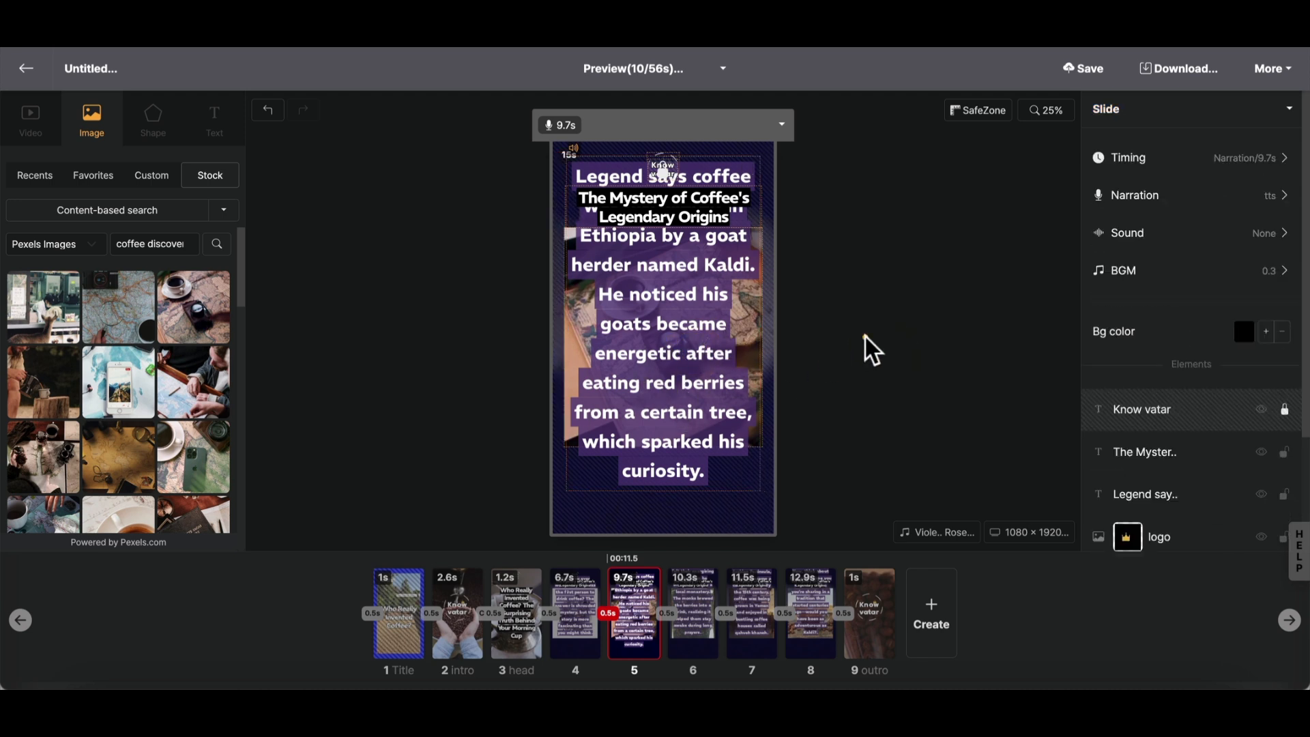
# - Examine the animation settings of slide 5's narration text and play a preview of the slide
pyautogui.click(684, 367)
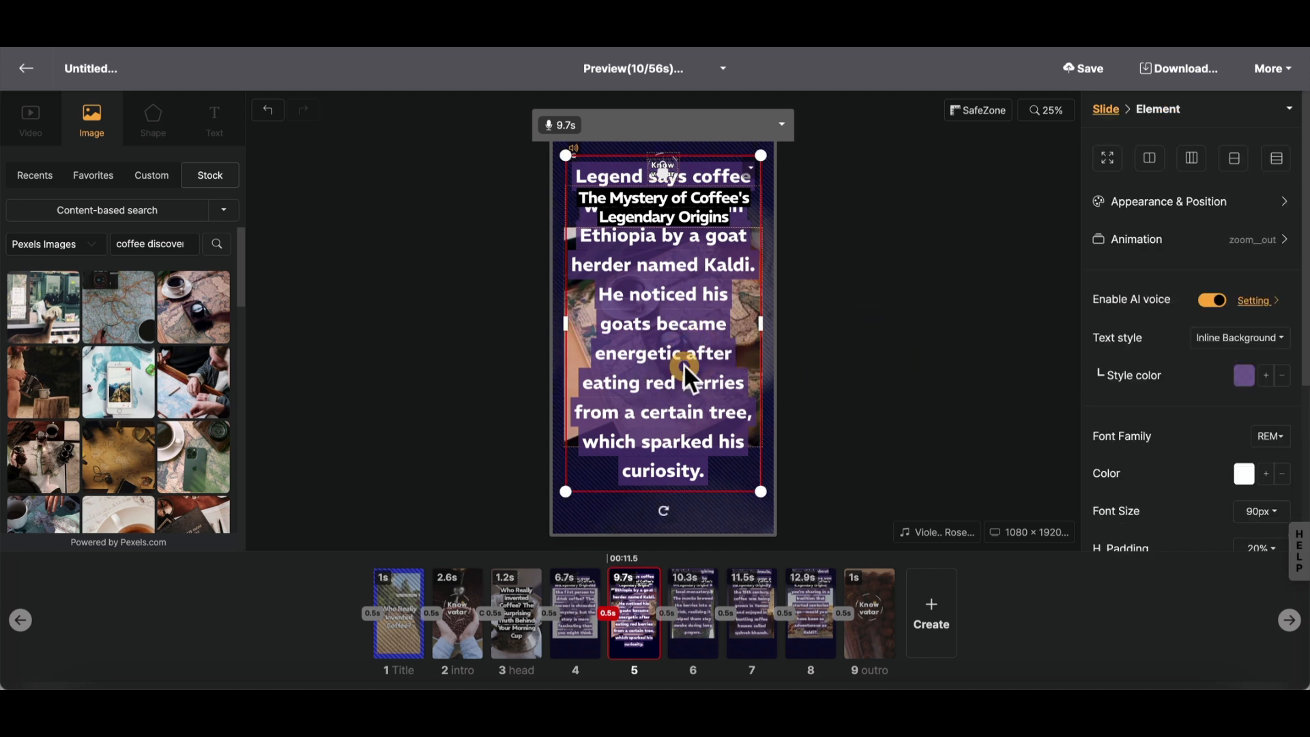
pyautogui.click(1133, 237)
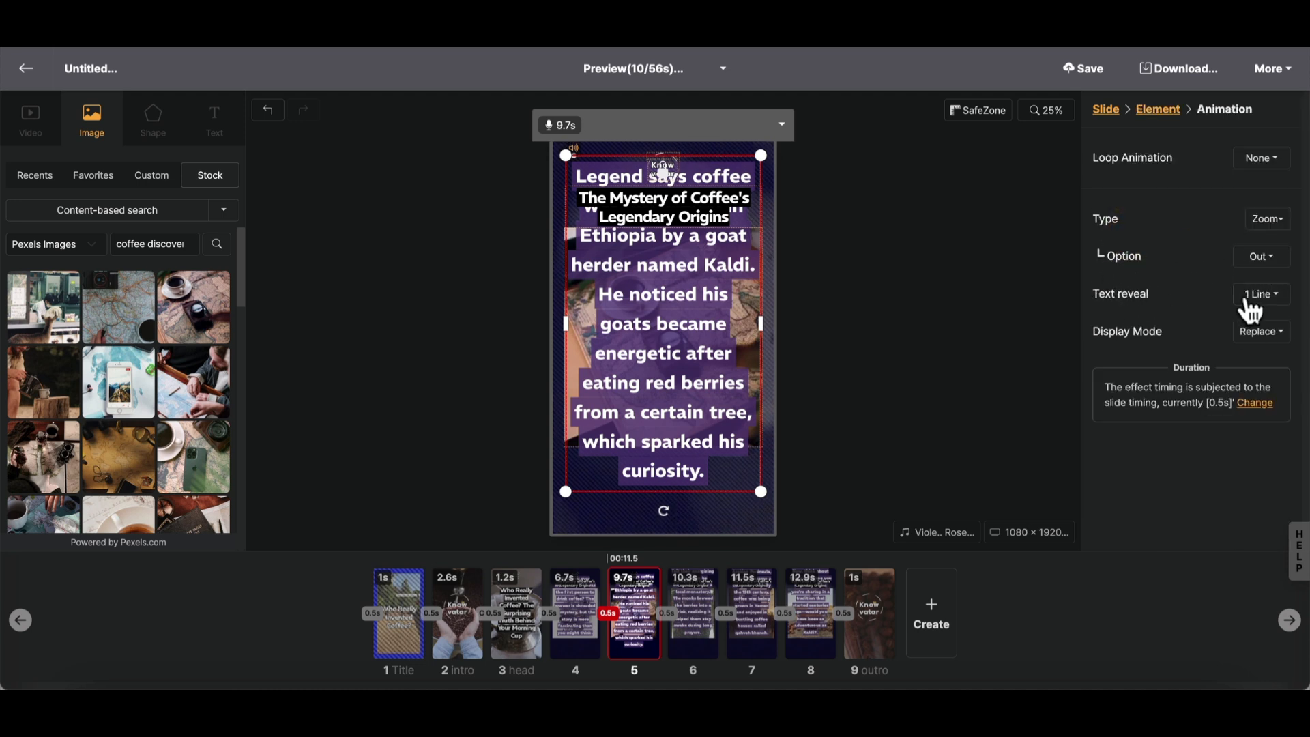
pyautogui.click(845, 281)
pyautogui.click(890, 307)
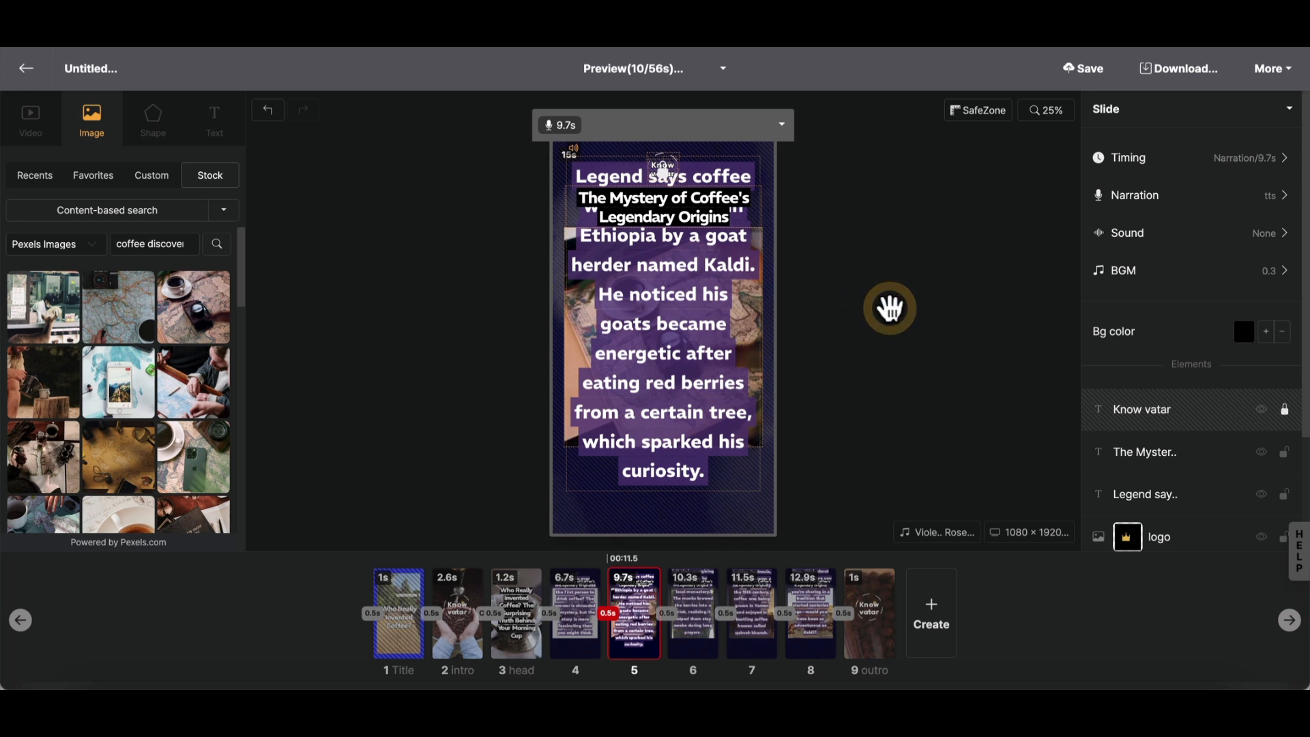
pyautogui.press('space')
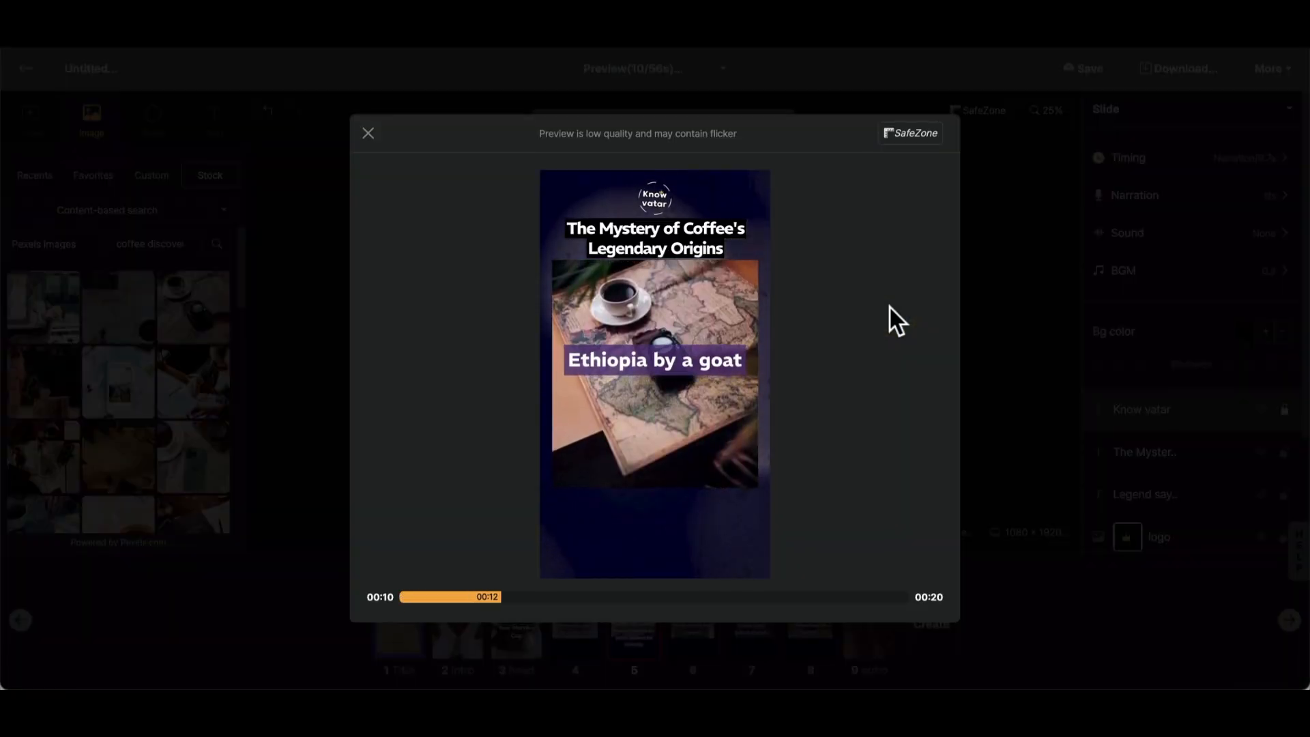
pyautogui.press('Escape')
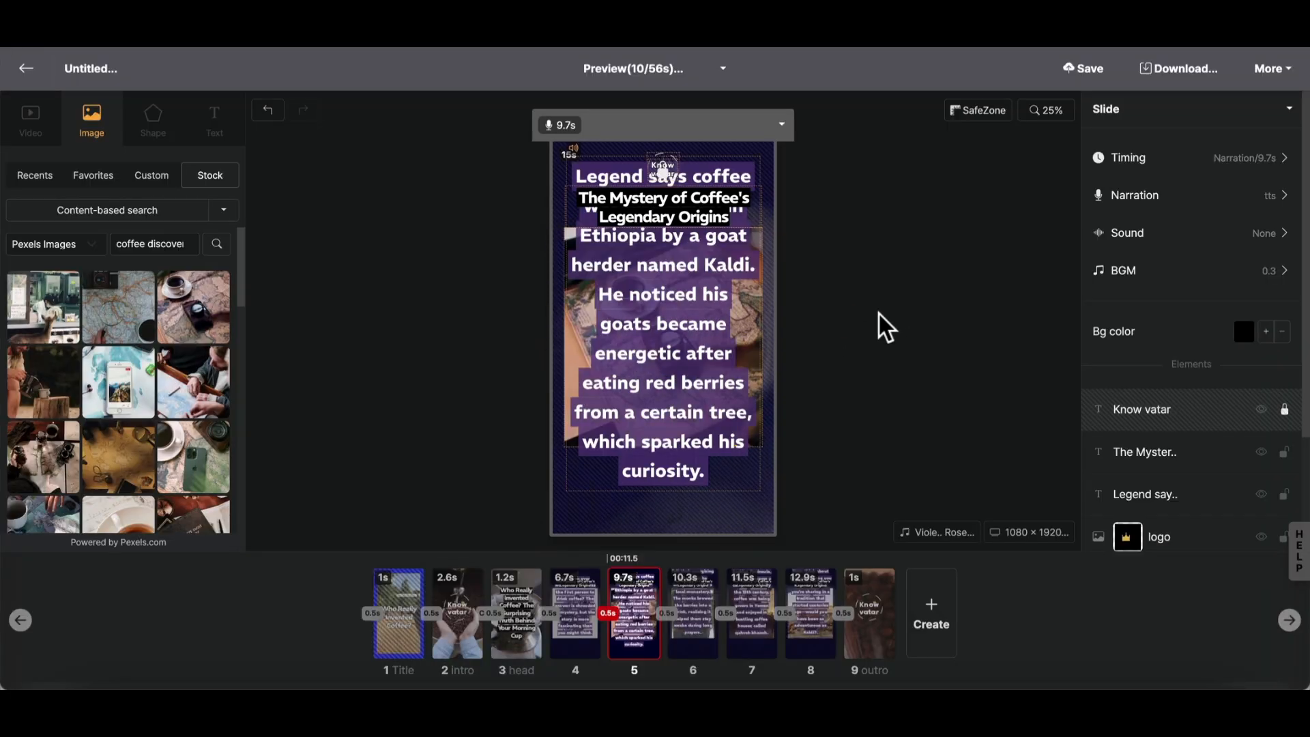
pyautogui.click(879, 314)
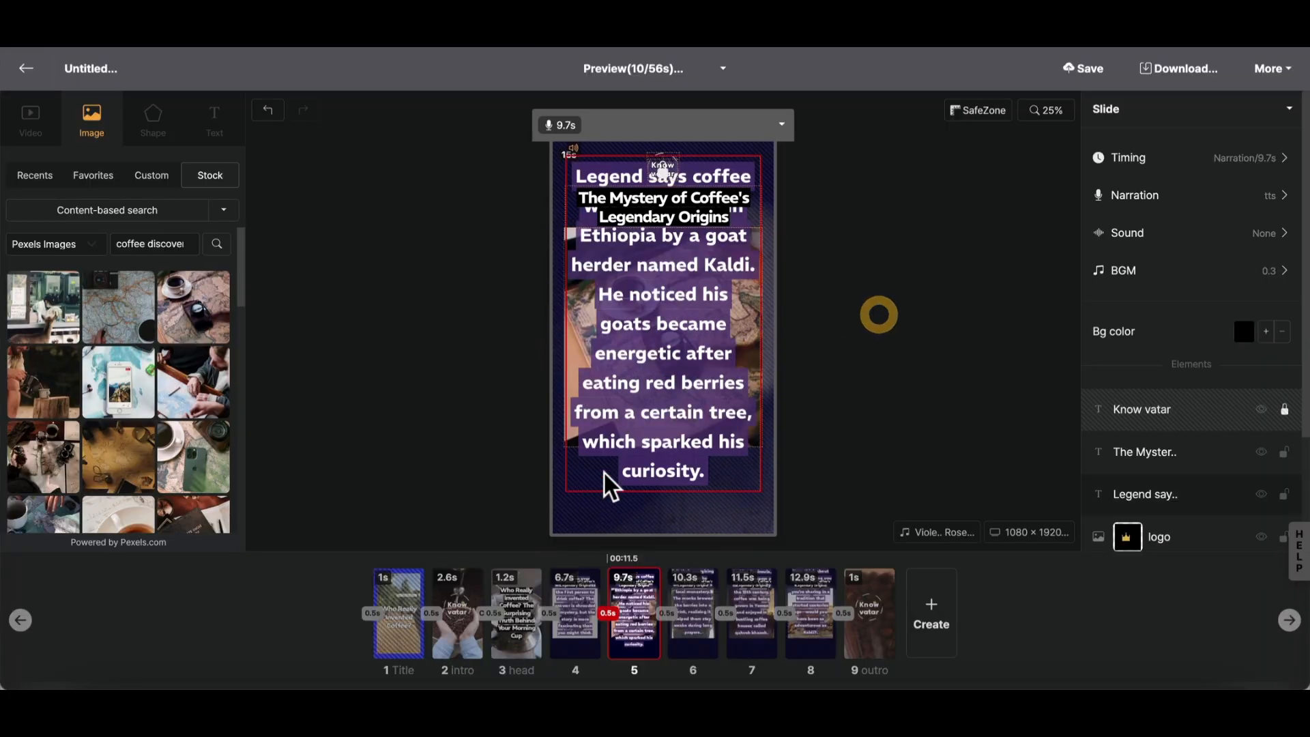
# - Set the font size of slide 4's narration text to 68px
pyautogui.click(575, 609)
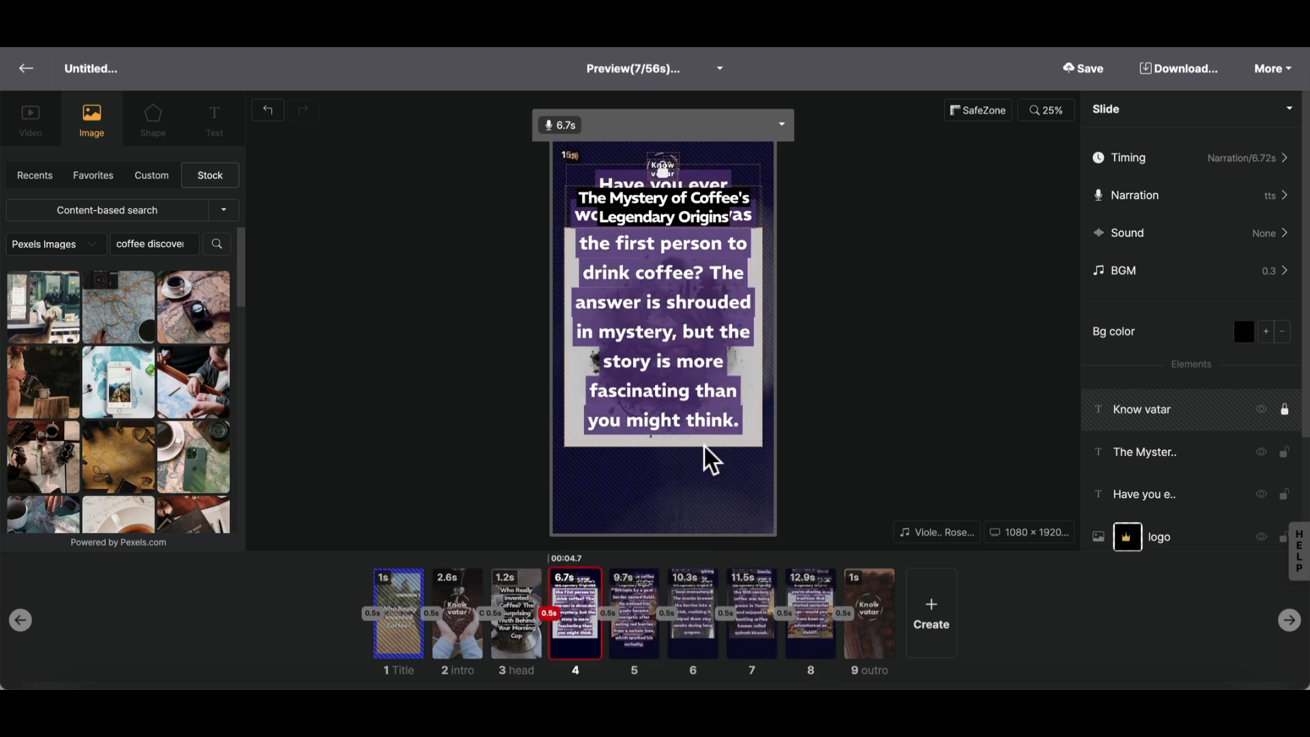
pyautogui.click(679, 390)
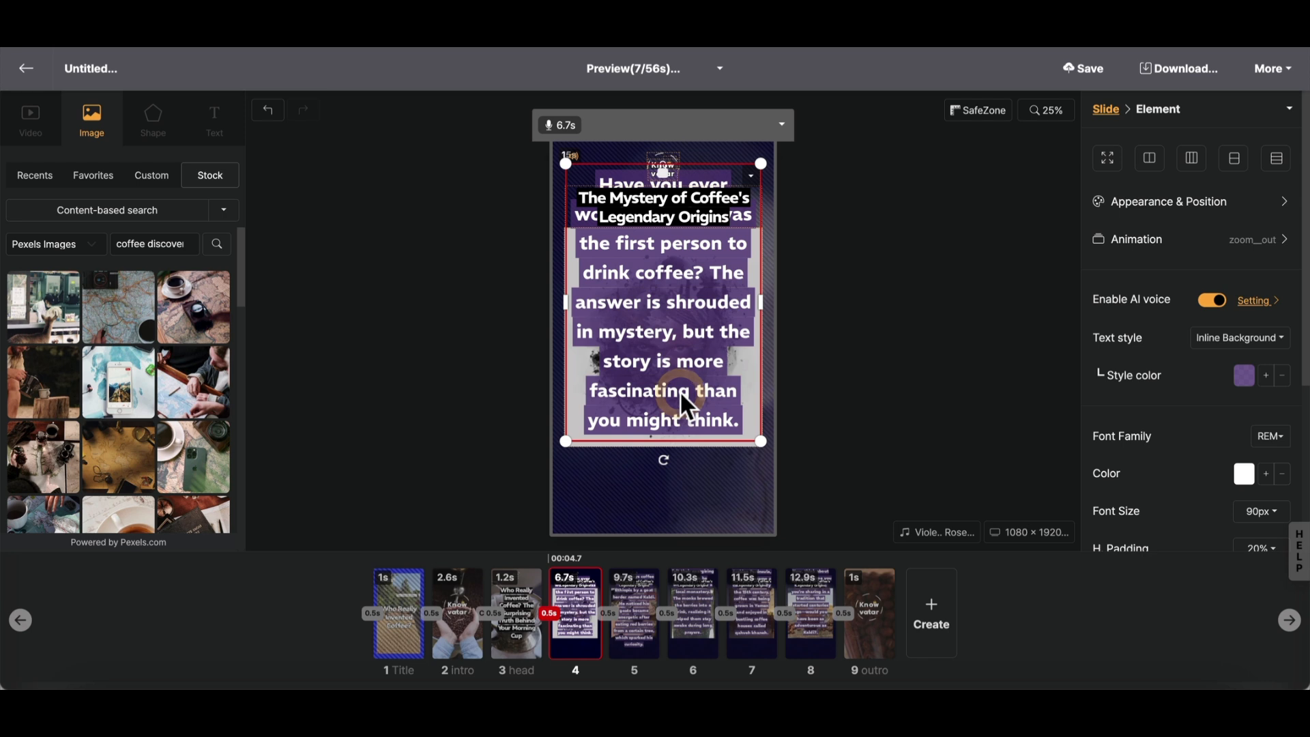
pyautogui.click(933, 375)
pyautogui.click(709, 338)
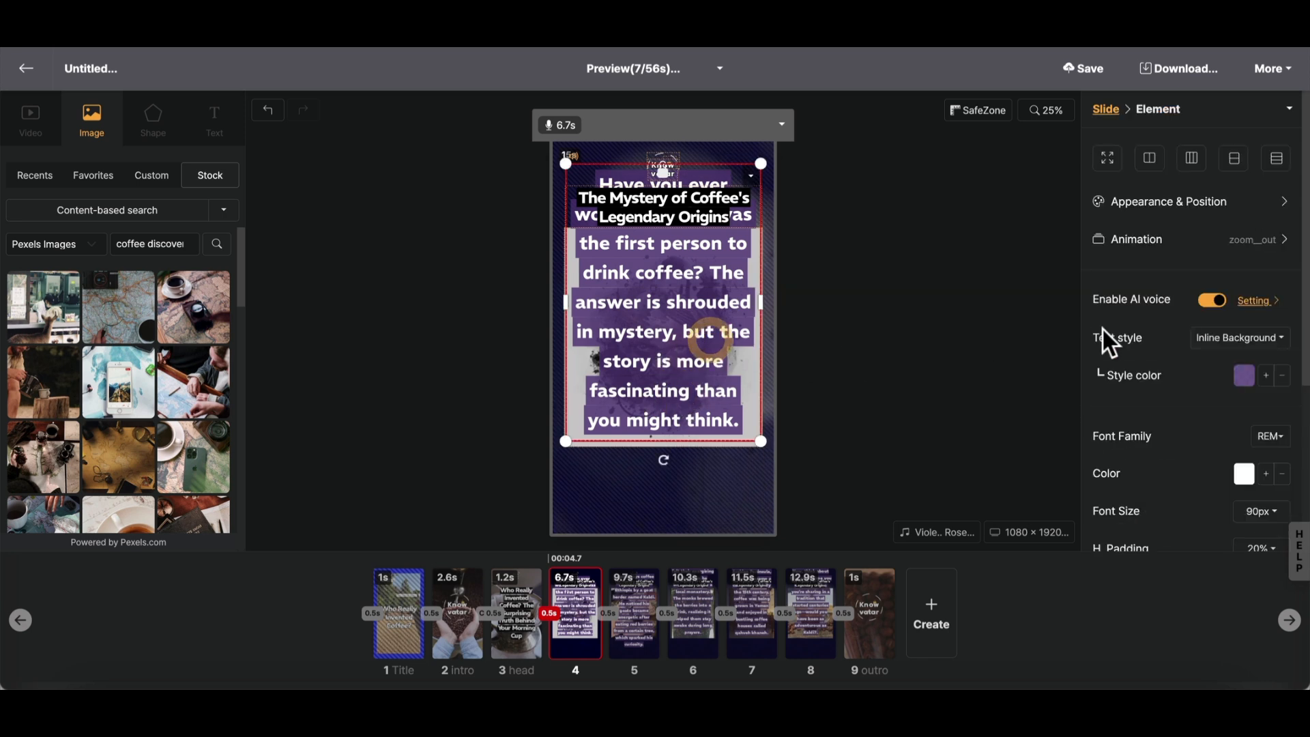
pyautogui.scroll(-4, 1146, 337)
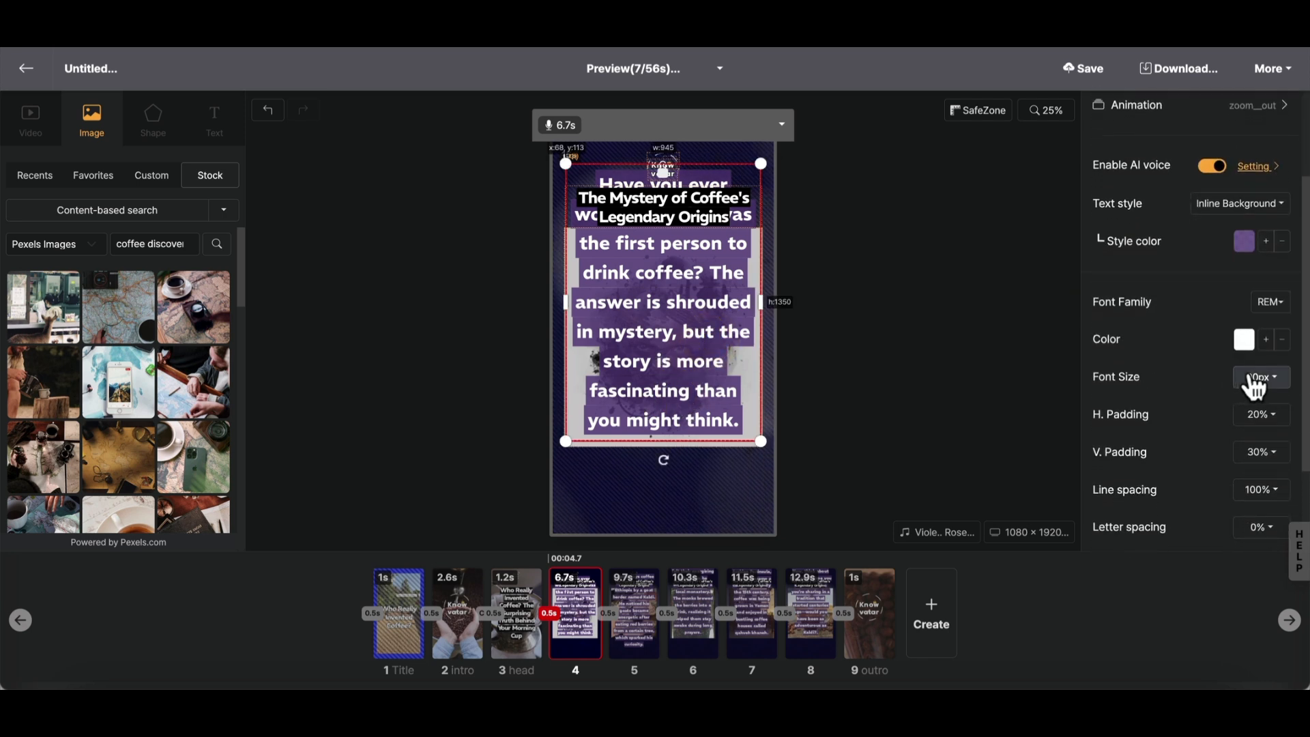
pyautogui.click(1250, 376)
pyautogui.moveTo(1145, 410); pyautogui.dragTo(1130, 410)
pyautogui.click(950, 396)
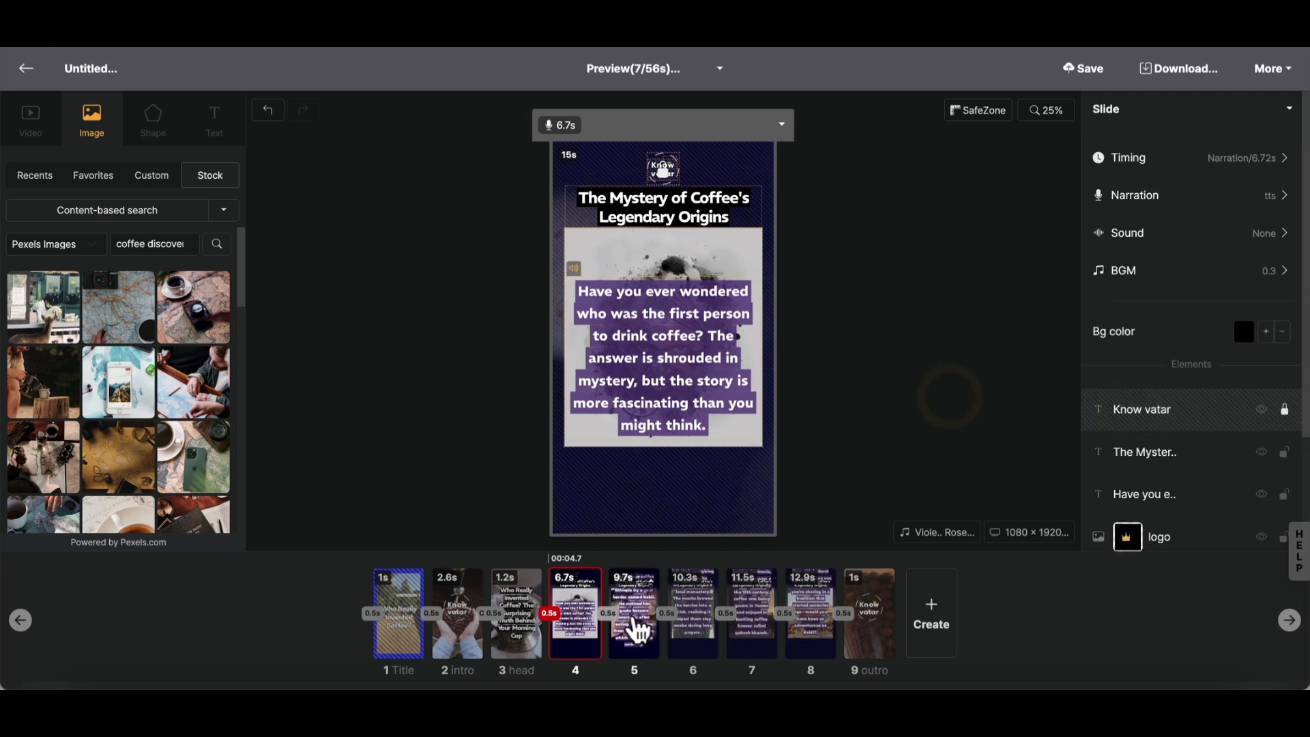
# - Copy slide 4's narration text block and paste its properties onto slide 5's narration text
pyautogui.click(632, 621)
pyautogui.click(684, 629)
pyautogui.click(754, 633)
pyautogui.click(801, 632)
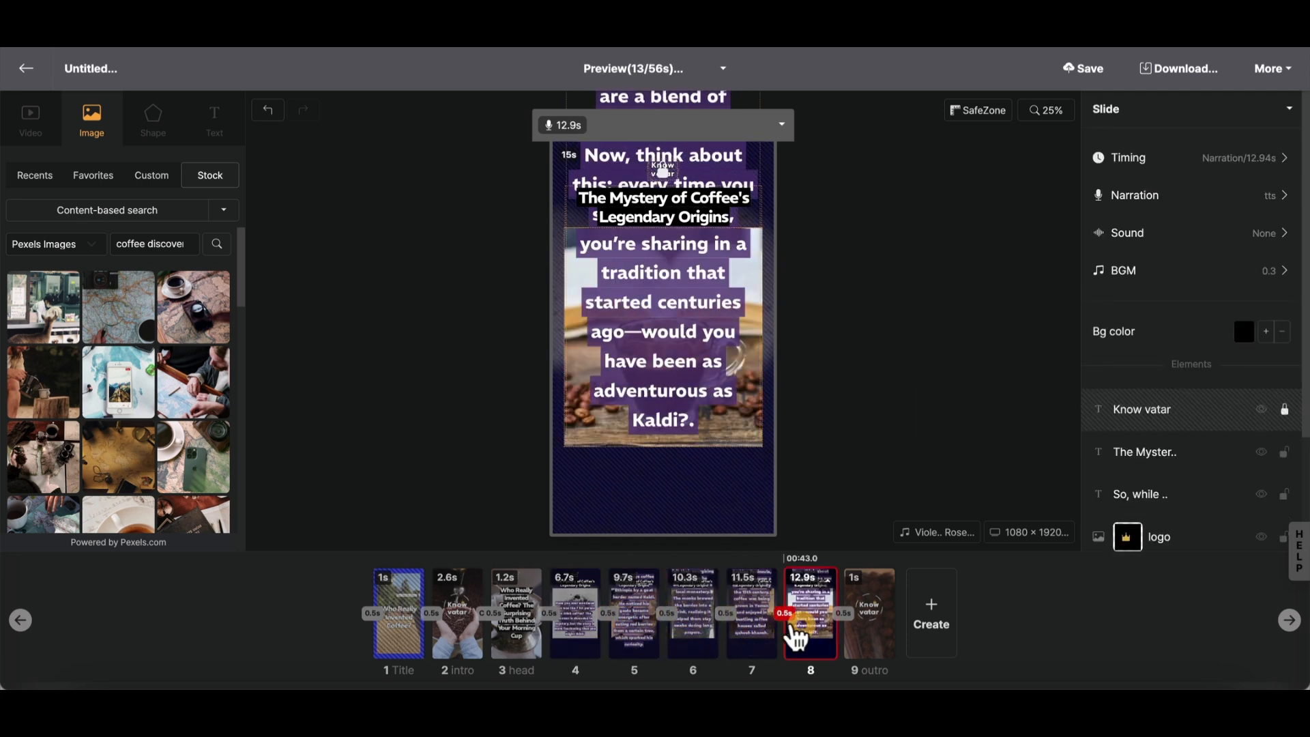
pyautogui.click(580, 624)
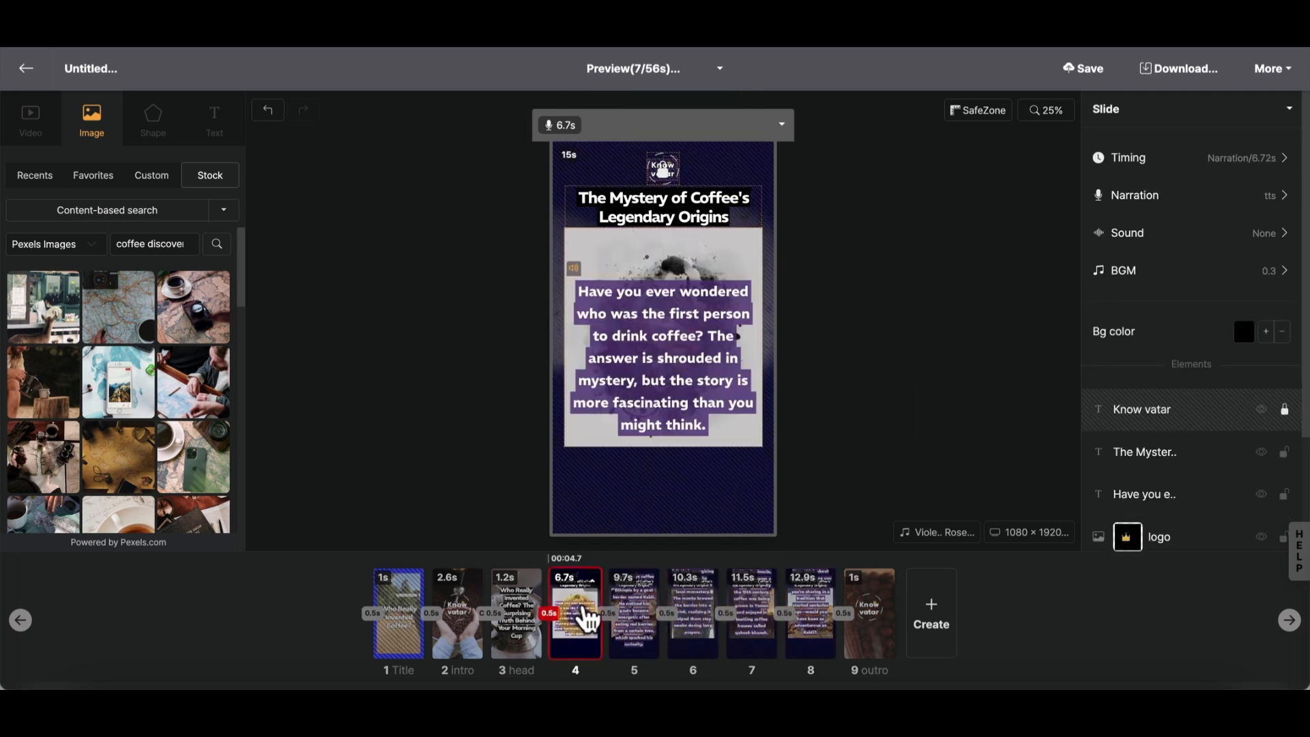
pyautogui.click(662, 378)
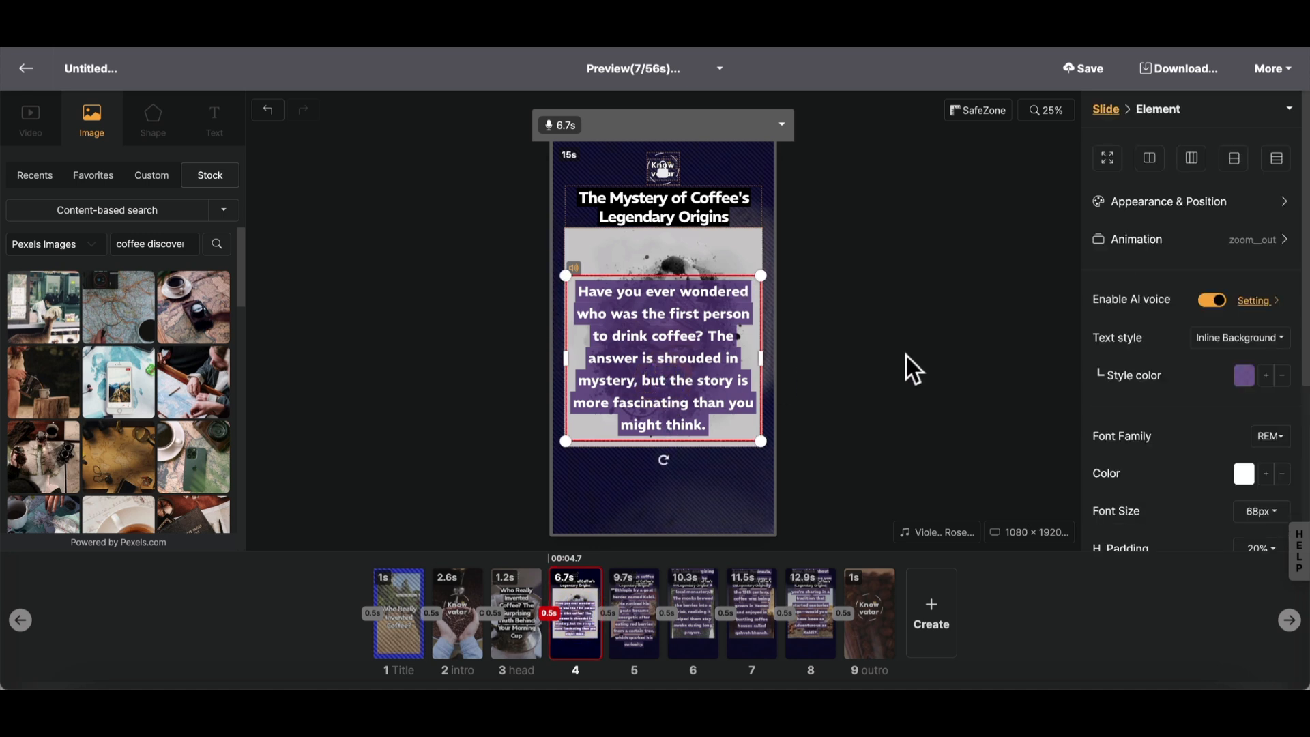
pyautogui.click(631, 605)
pyautogui.click(674, 368)
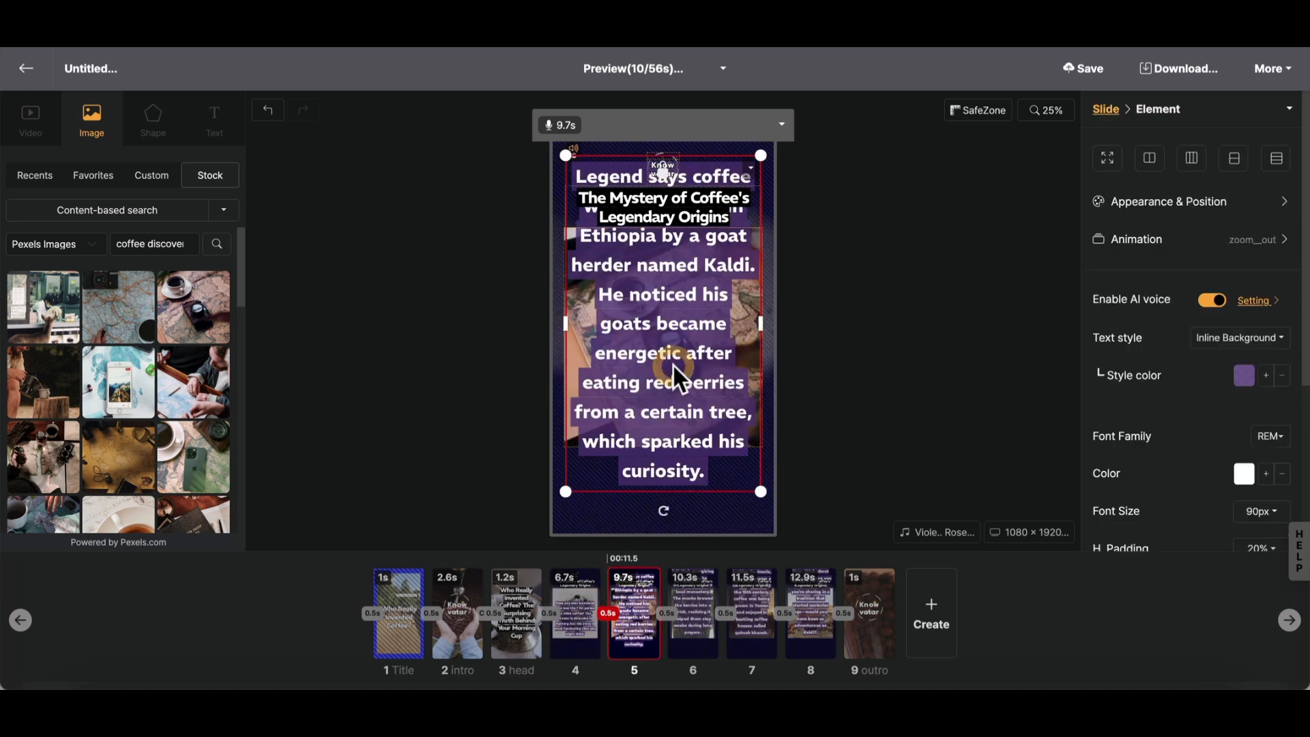
pyautogui.rightClick(674, 369)
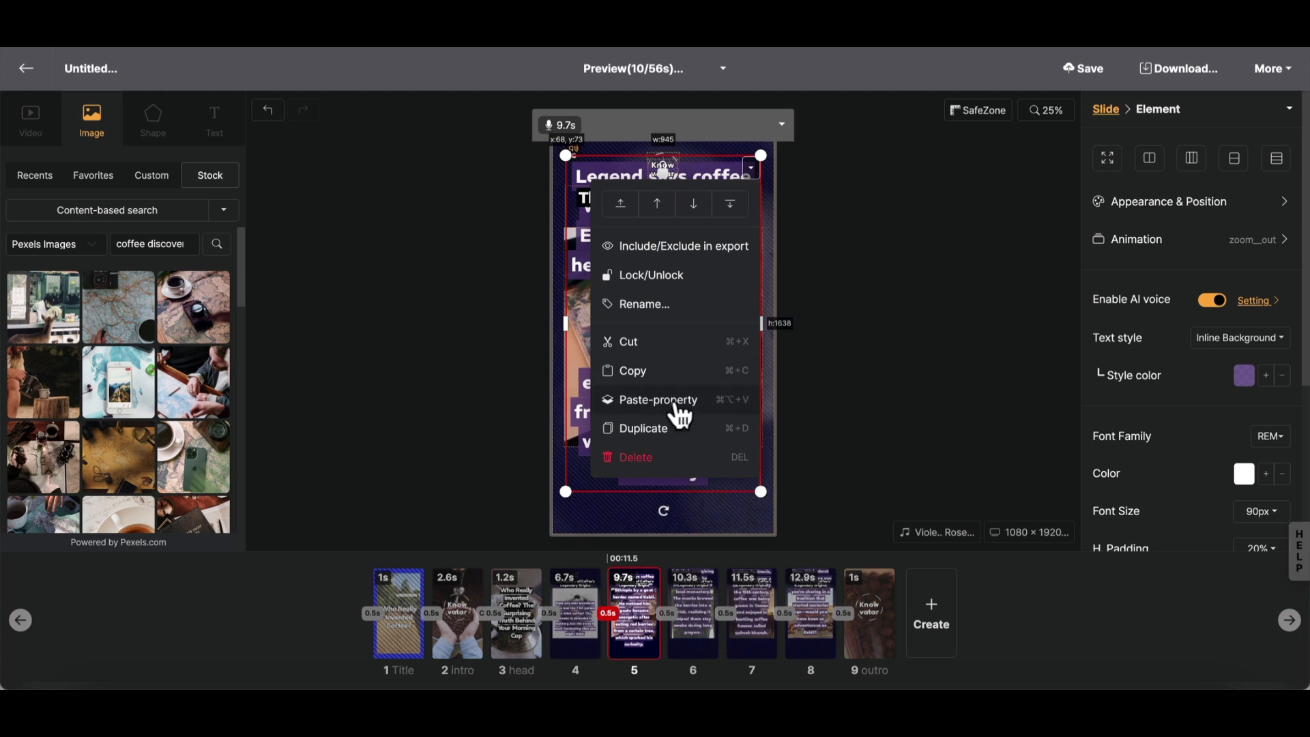
pyautogui.click(672, 404)
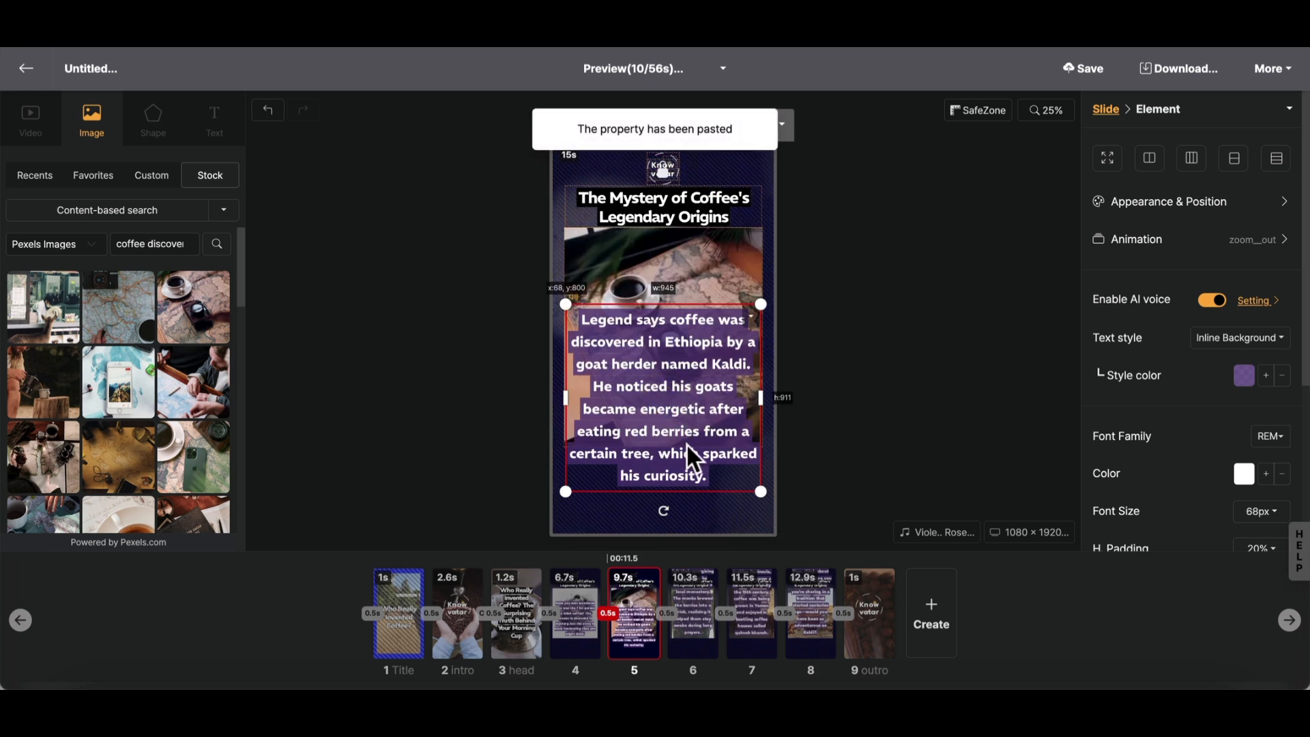
# - Set the narration text font size on slides 6 to 8 to 72px and check each of those slides
pyautogui.click(694, 613)
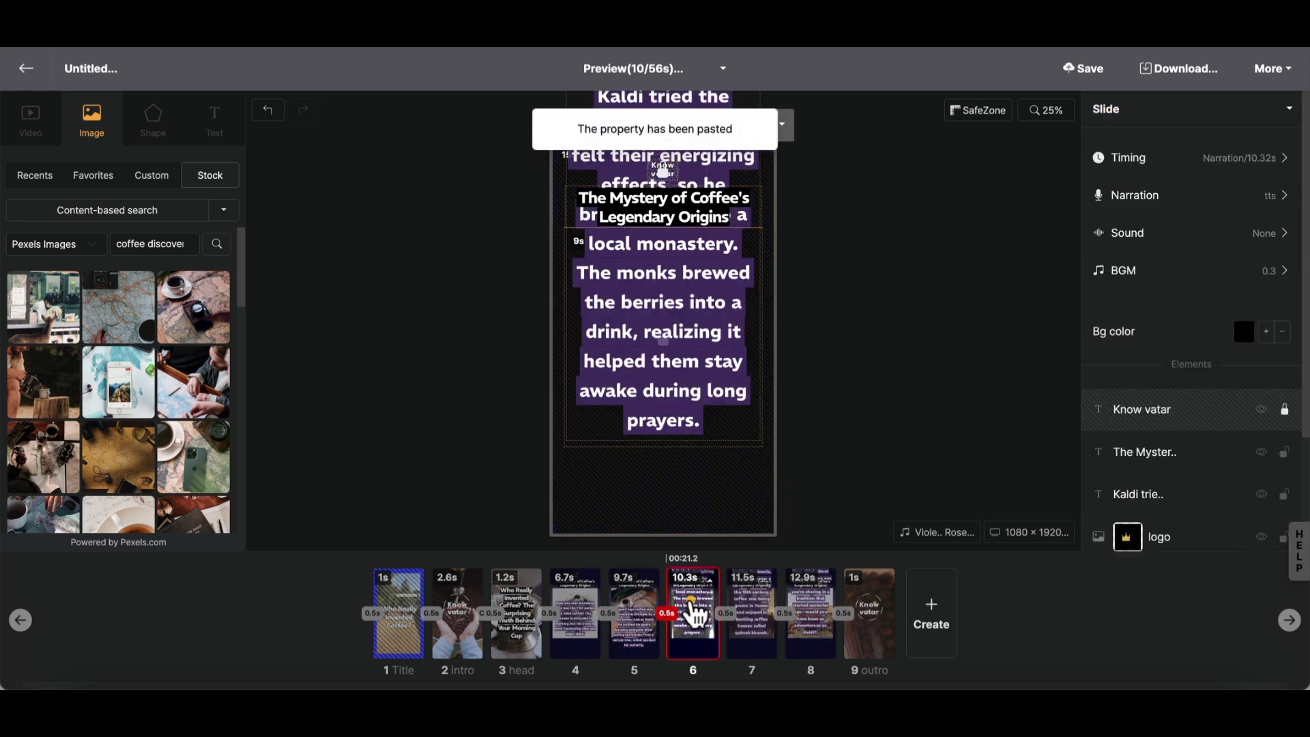
pyautogui.keyDown('shift'); pyautogui.click(819, 617); pyautogui.keyUp('shift')
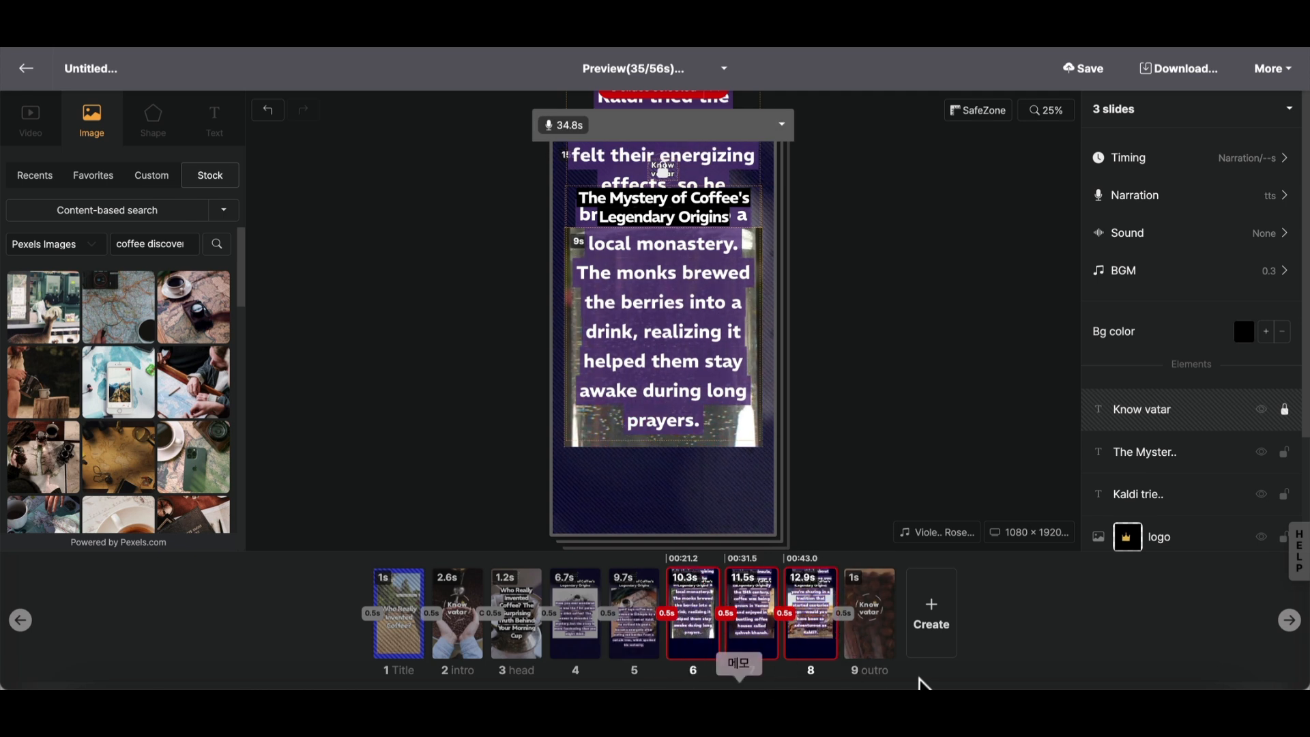
pyautogui.click(679, 384)
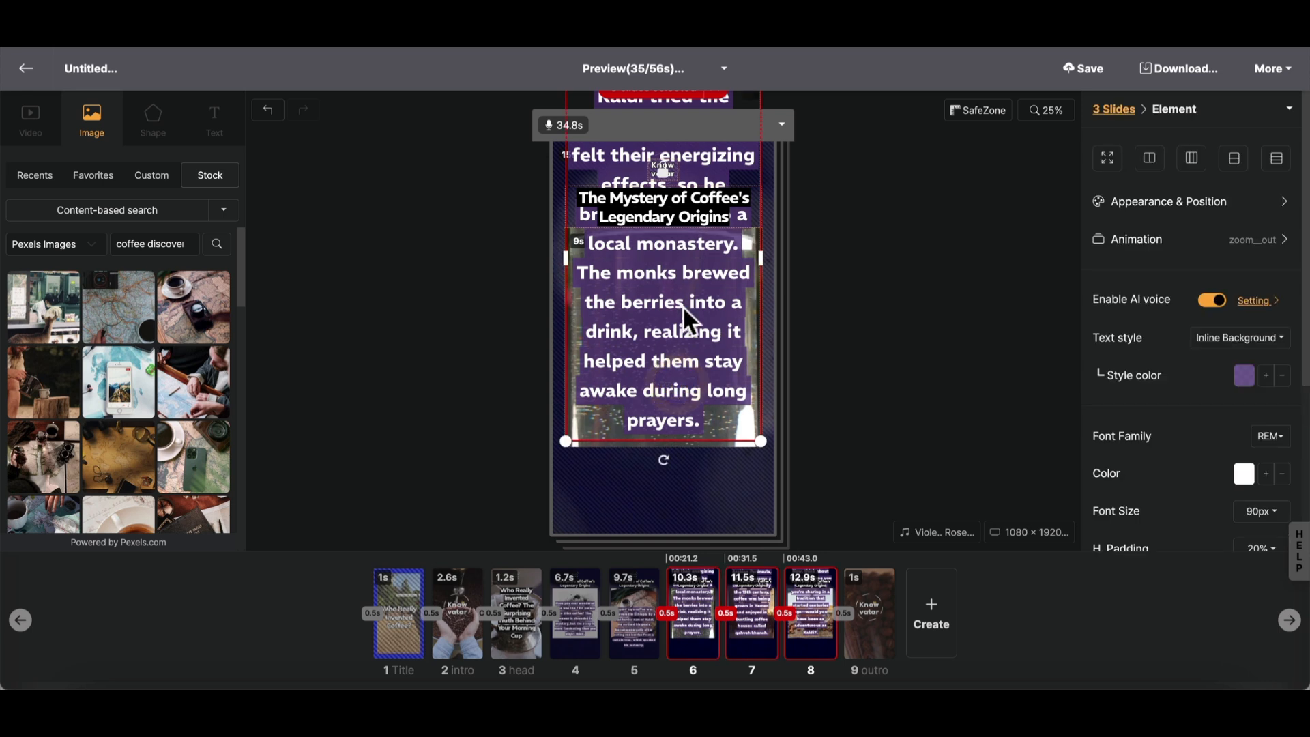
pyautogui.click(1257, 513)
pyautogui.moveTo(1140, 478); pyautogui.dragTo(1131, 478)
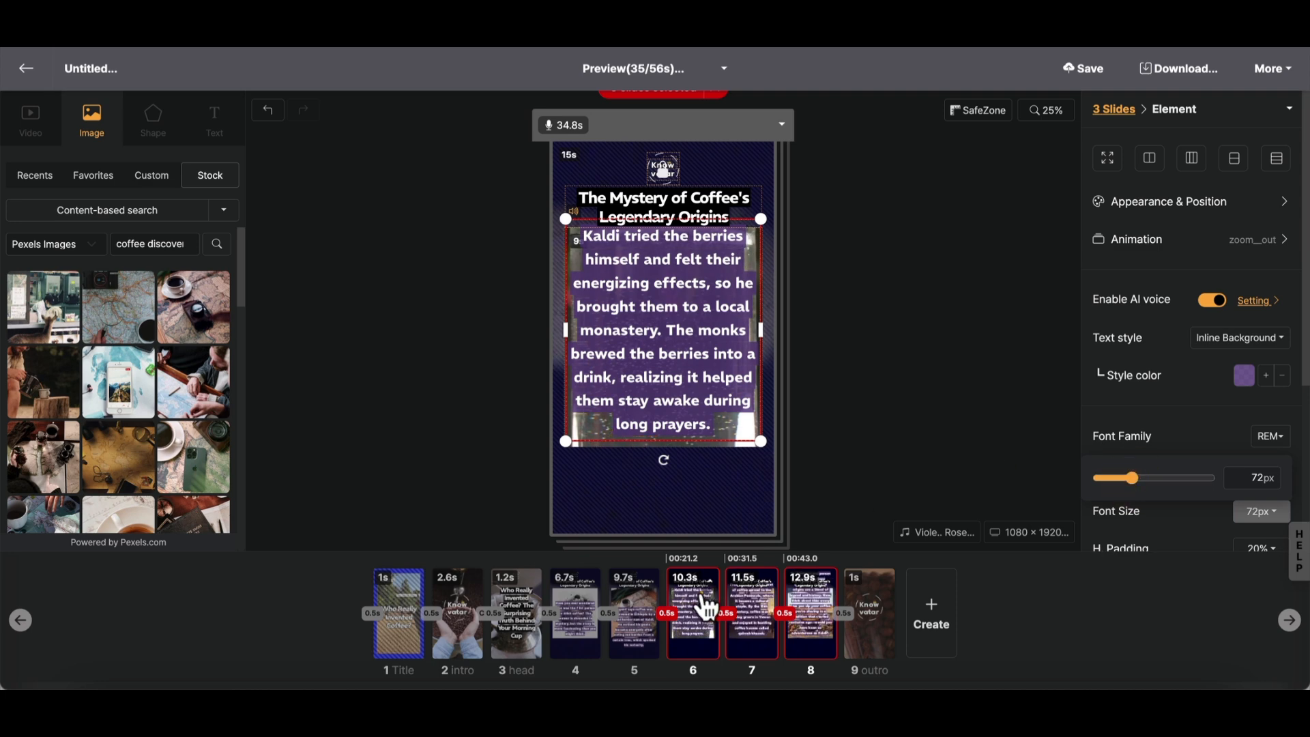
pyautogui.click(702, 598)
pyautogui.click(747, 603)
pyautogui.click(814, 607)
pyautogui.click(773, 606)
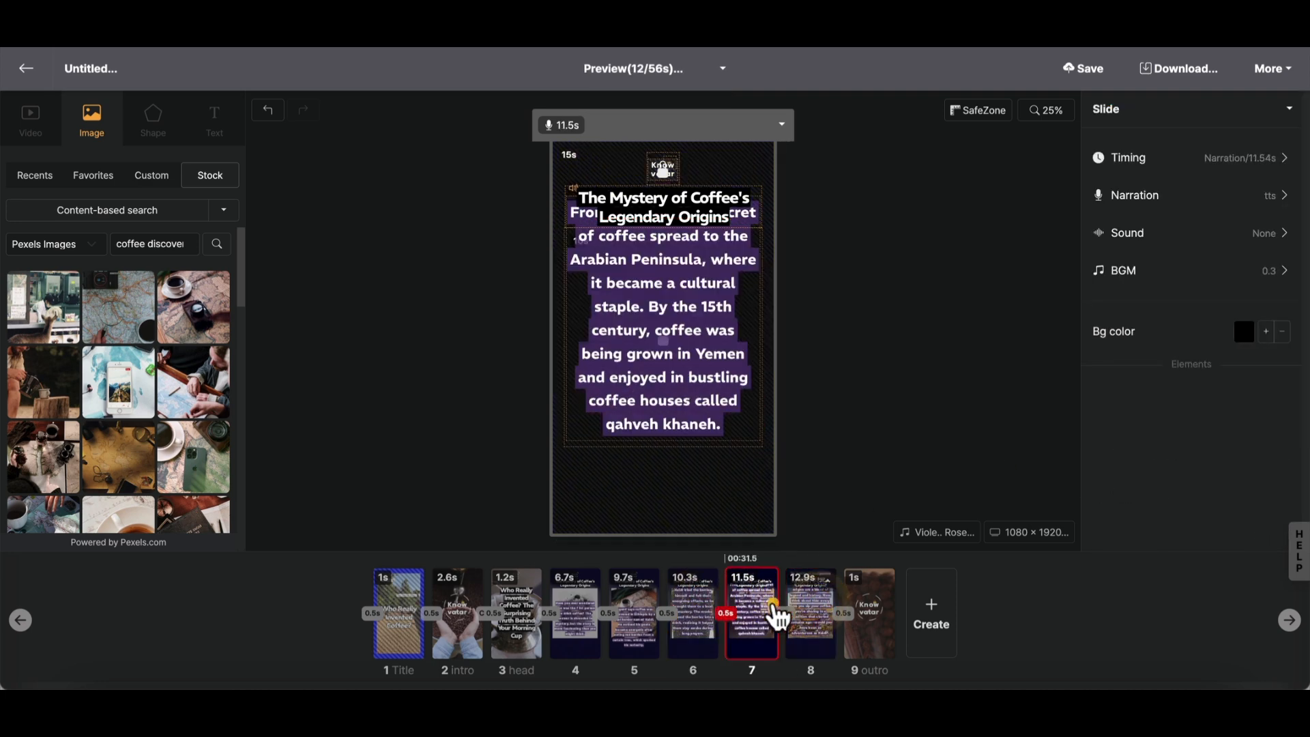
pyautogui.click(702, 610)
# - Set the narration text on slides 4 to 8 to 55px and move the block up to the middle of the image
pyautogui.click(578, 614)
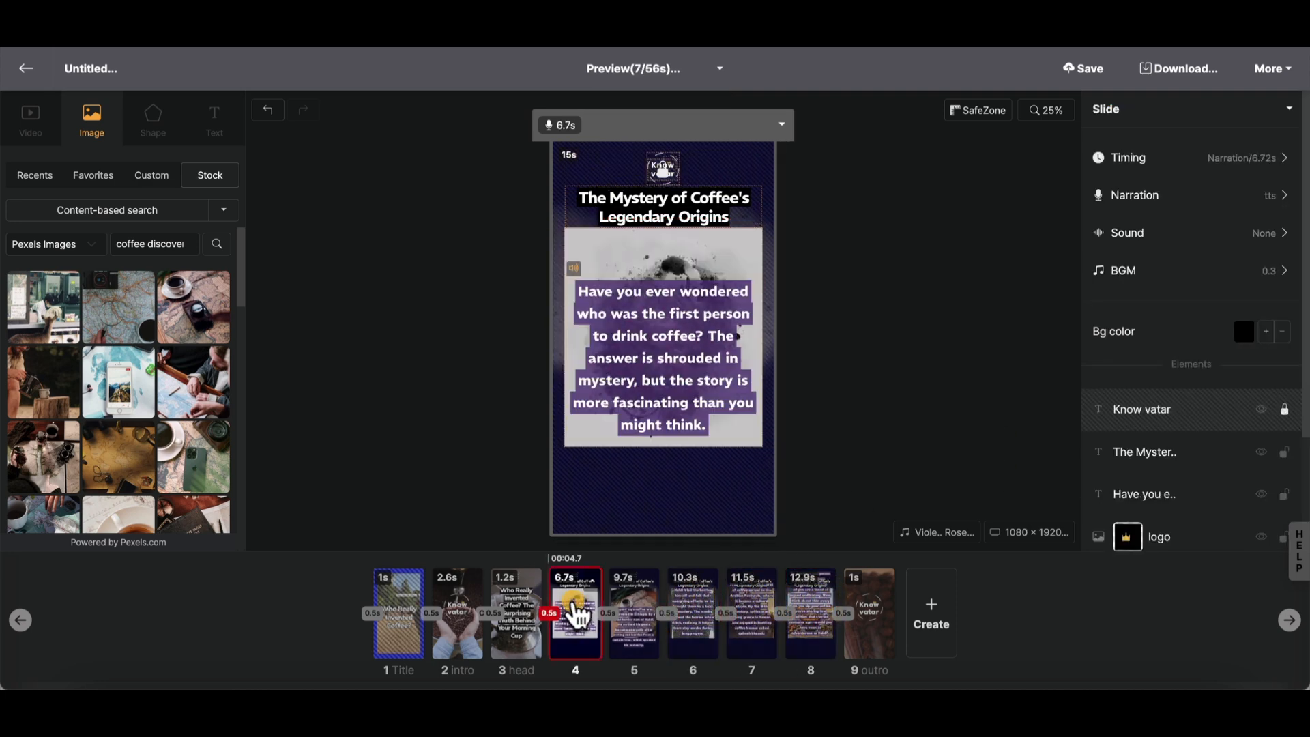
pyautogui.keyDown('shift'); pyautogui.click(811, 616); pyautogui.keyUp('shift')
pyautogui.click(680, 346)
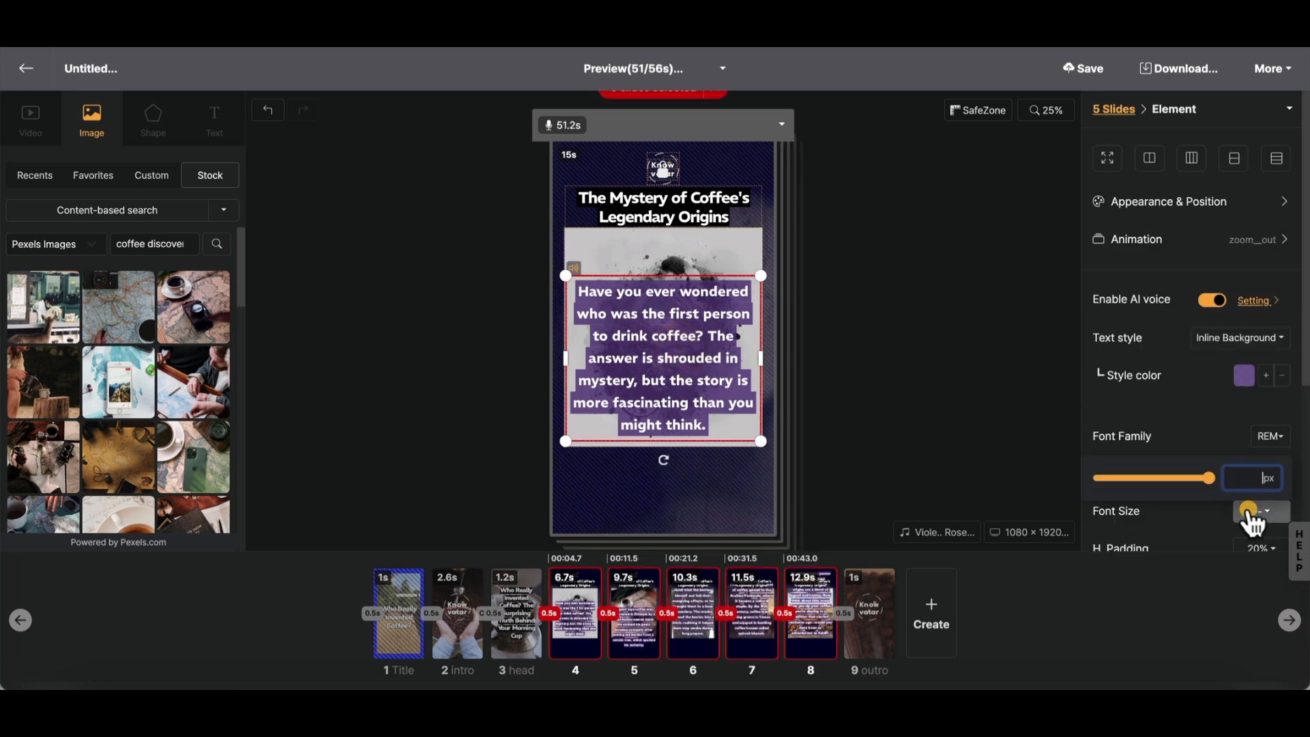
pyautogui.moveTo(1128, 478); pyautogui.dragTo(1123, 476)
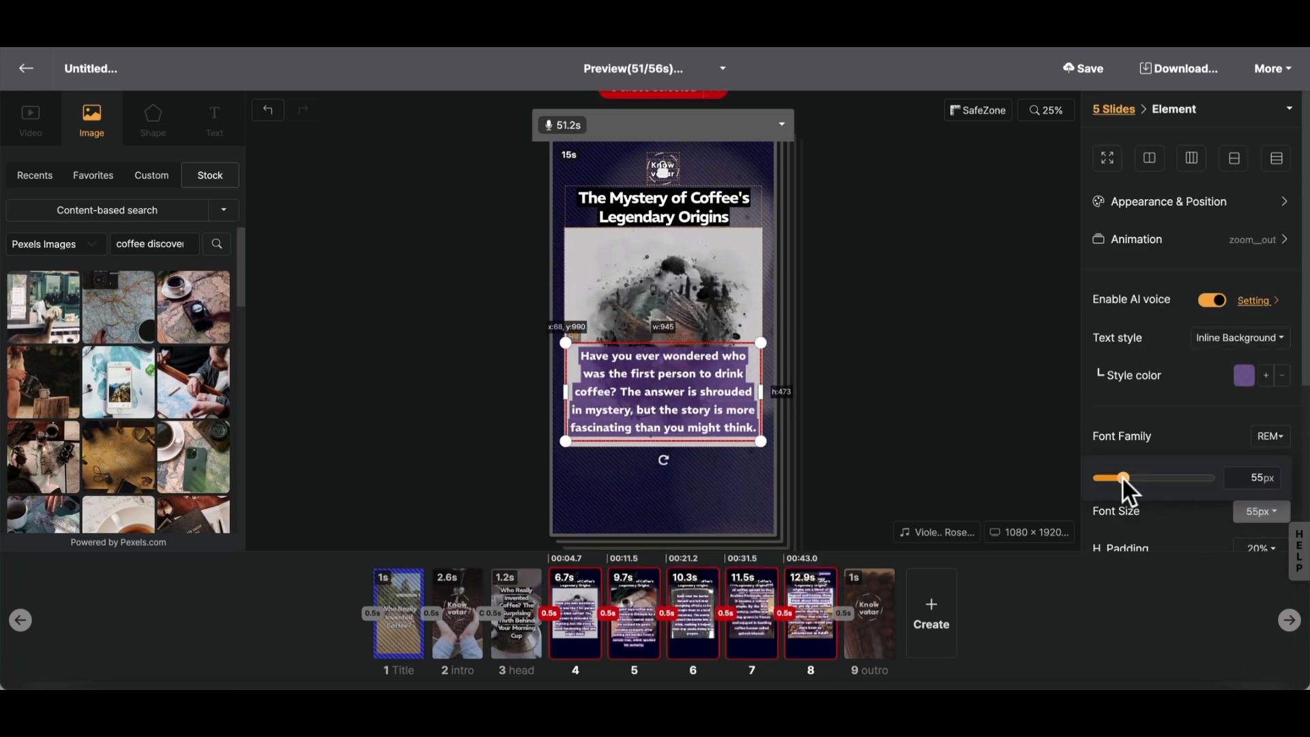
pyautogui.moveTo(661, 387); pyautogui.dragTo(661, 339)
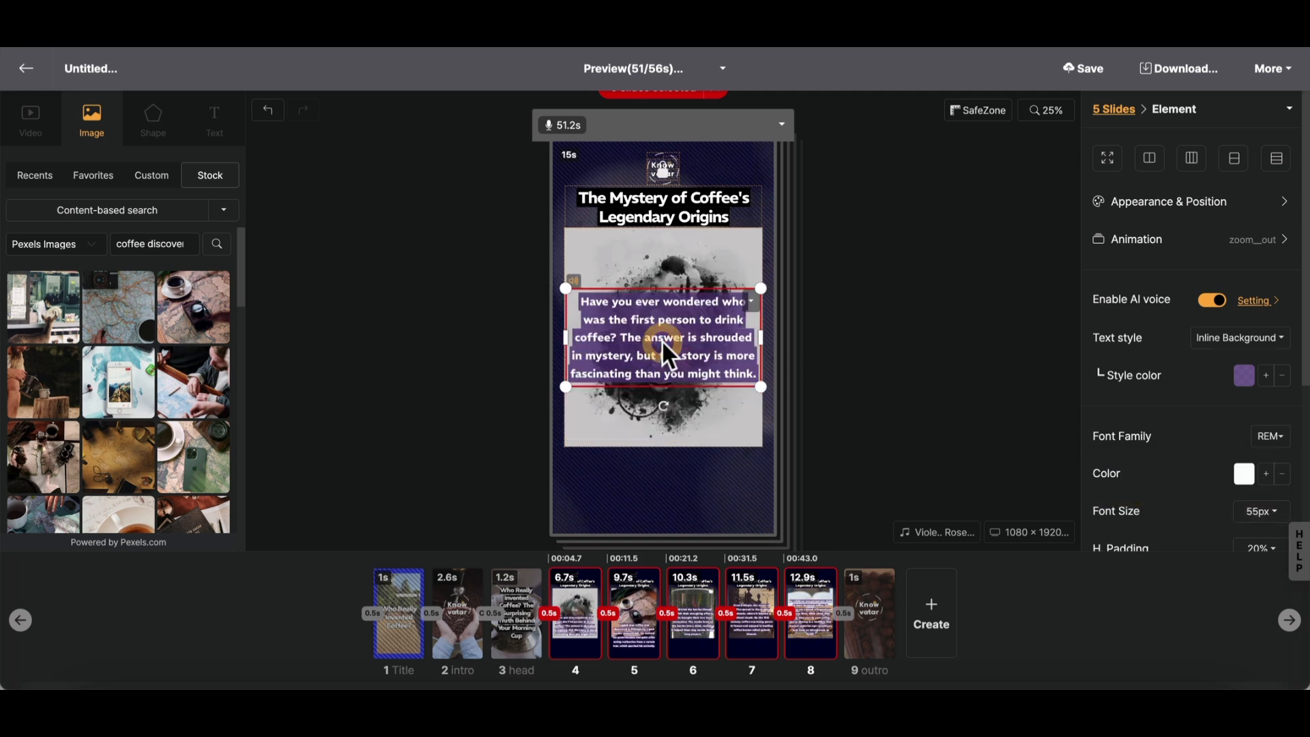
# - Change the inline background colour of the narration text on slides 4 to 8 to red and lower its opacity
pyautogui.click(1244, 378)
pyautogui.click(1180, 491)
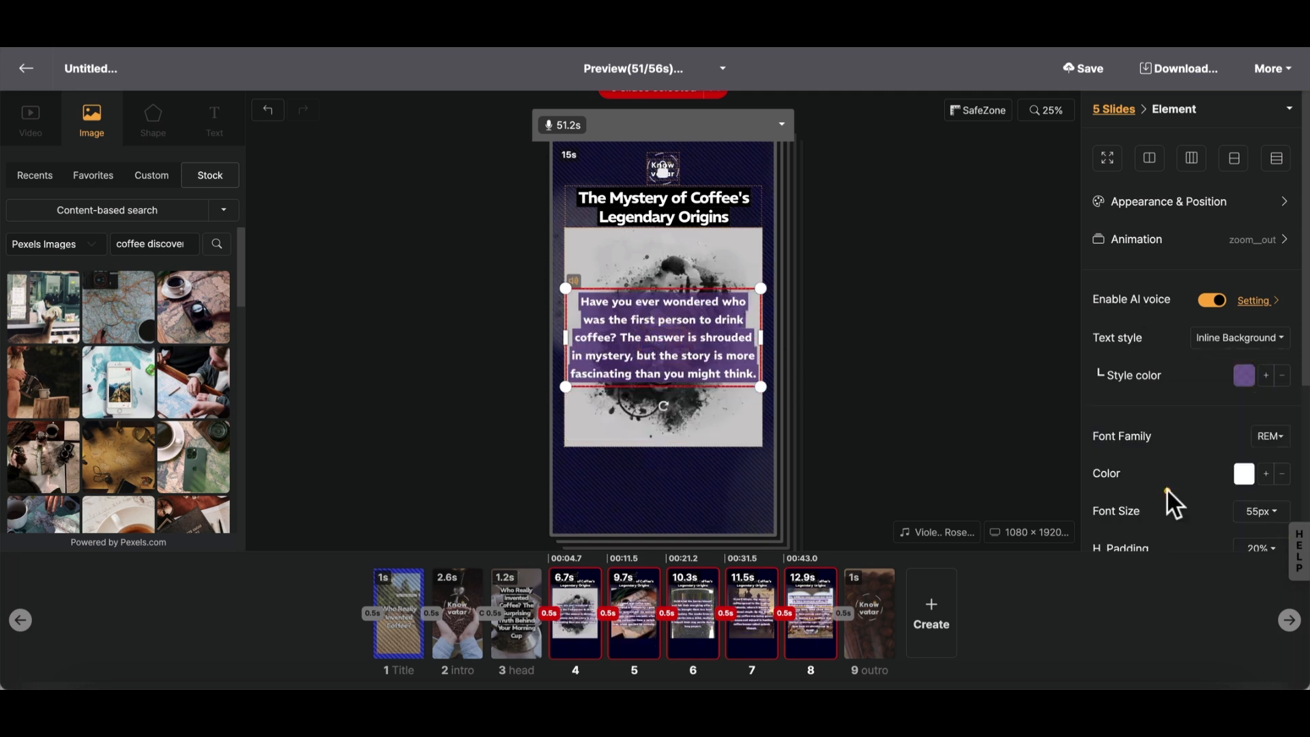
pyautogui.click(1236, 386)
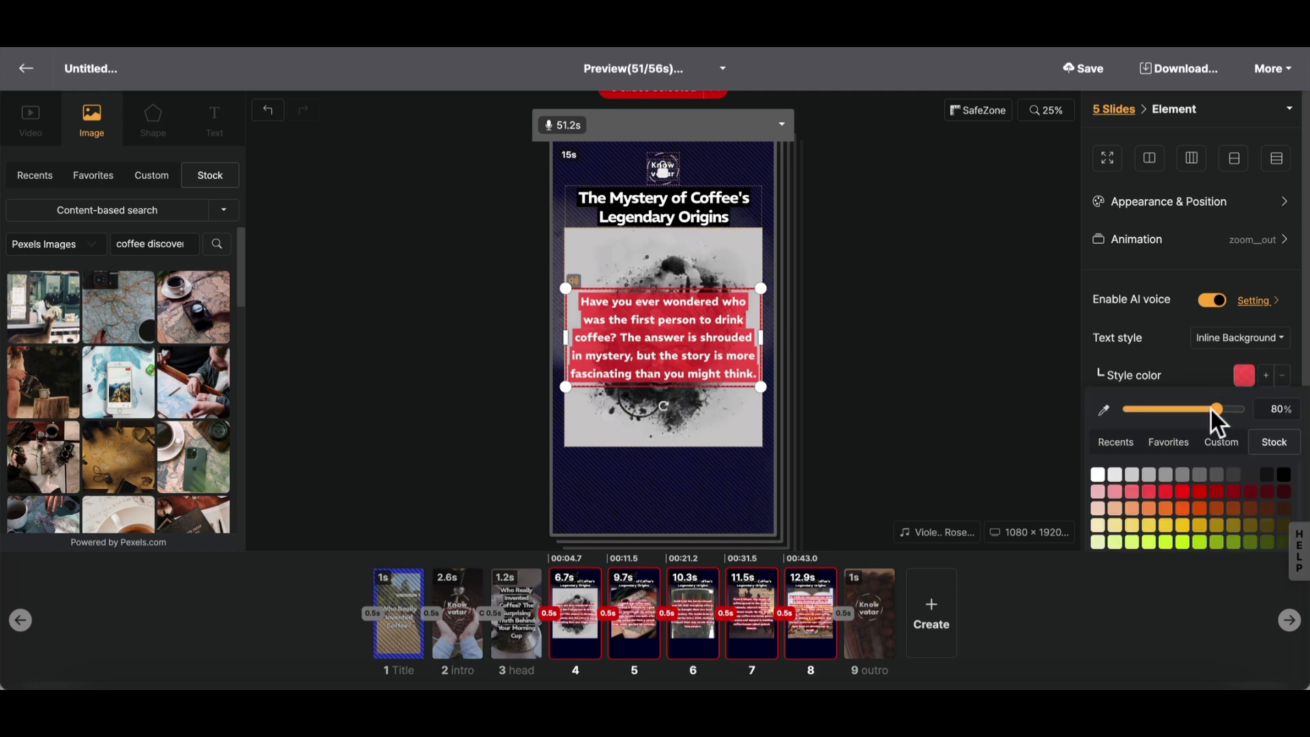
pyautogui.moveTo(1209, 408); pyautogui.dragTo(1195, 411)
pyautogui.click(984, 370)
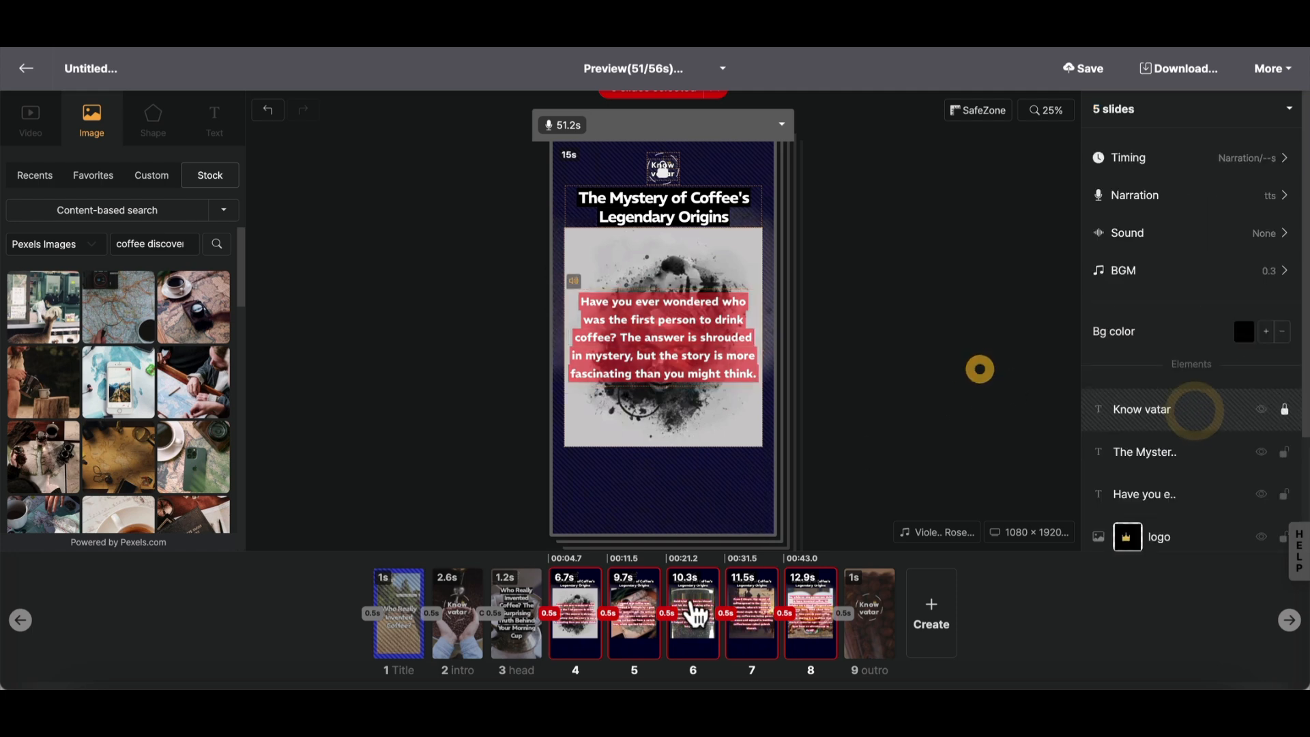
# - Review slide 6, the intro and outro slides, and the caption text placed outside the intro slide's canvas
pyautogui.click(690, 619)
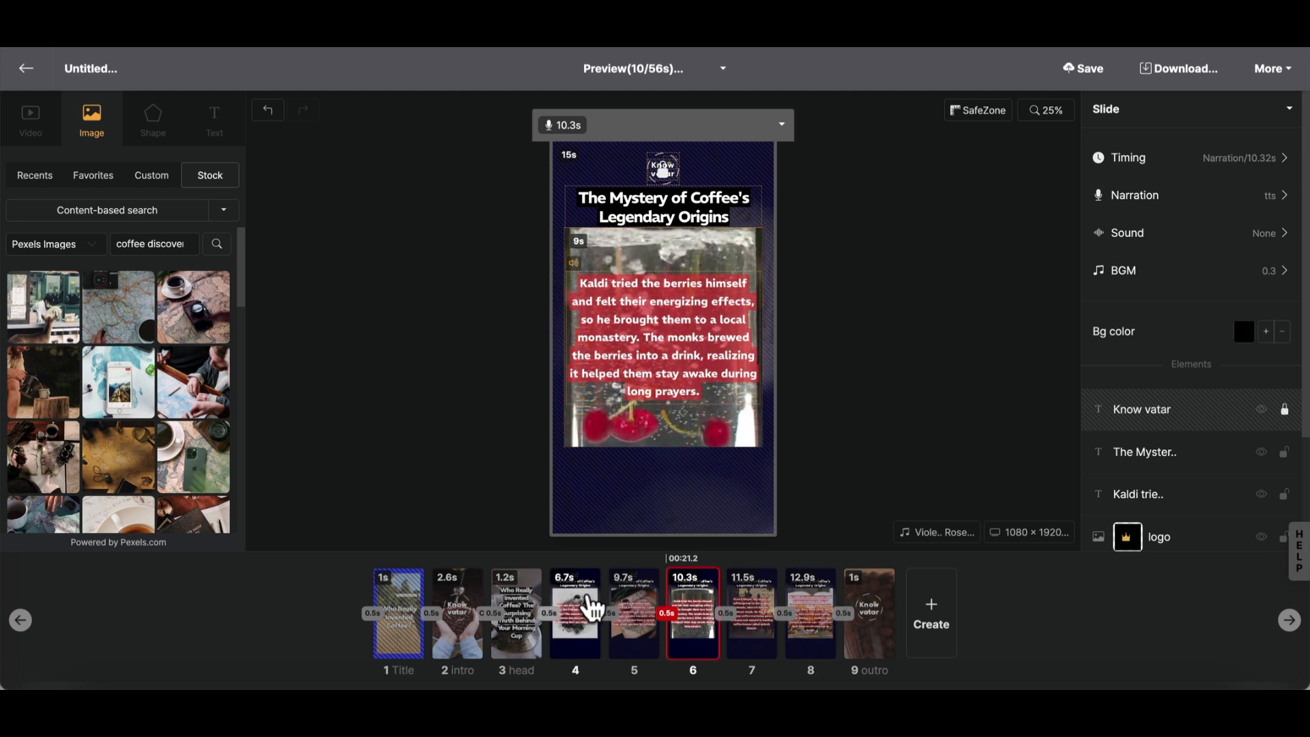
pyautogui.click(457, 619)
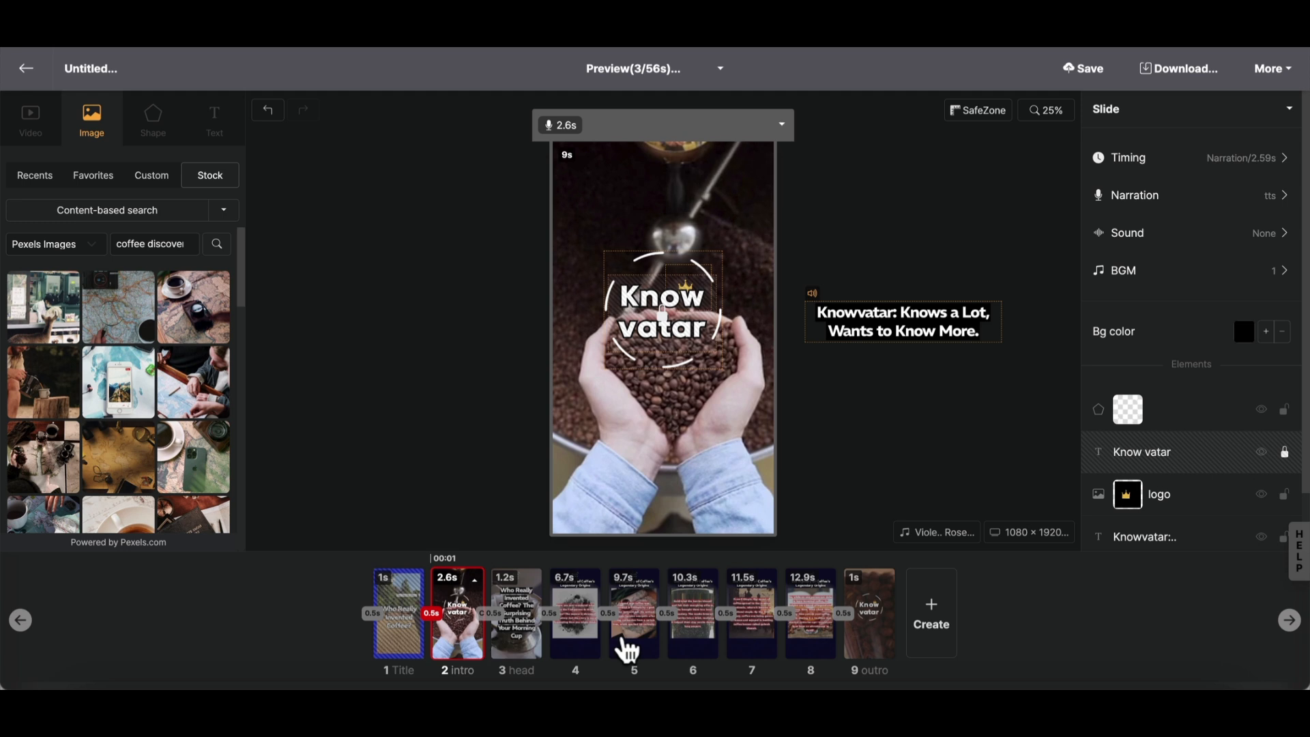
pyautogui.click(867, 623)
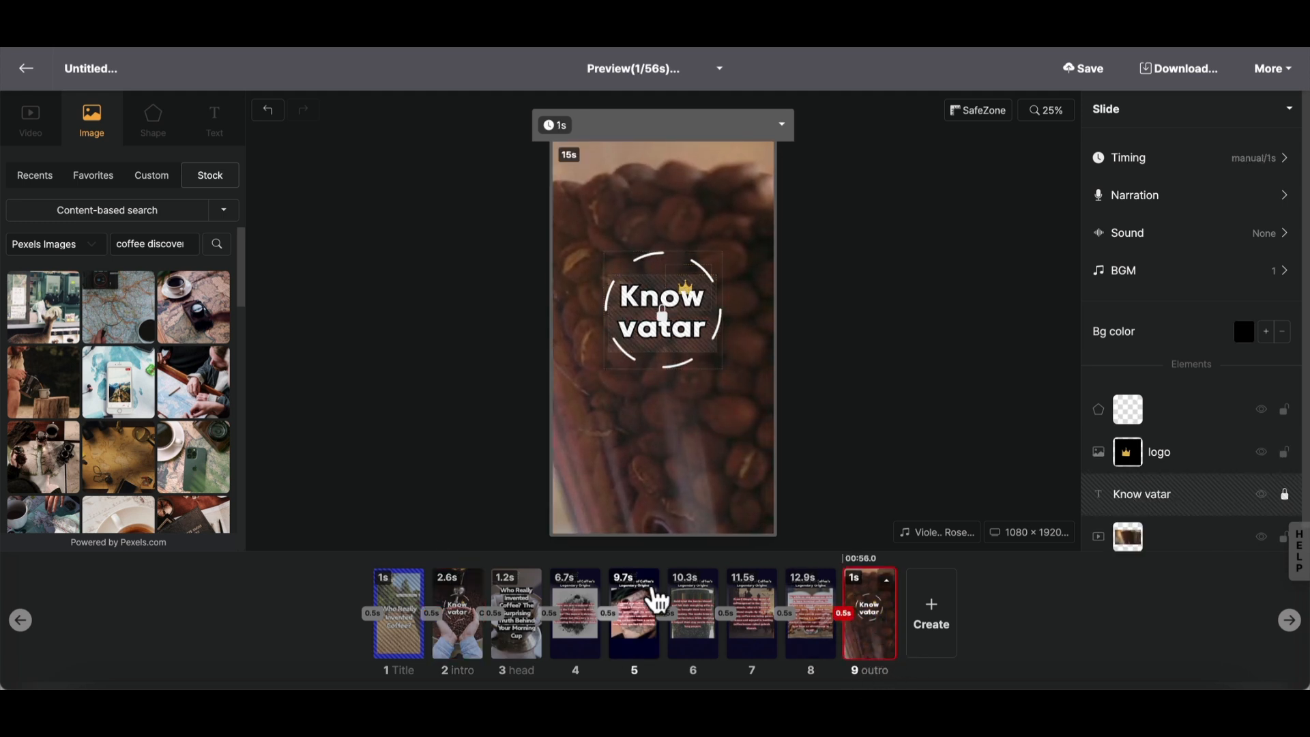
pyautogui.click(458, 616)
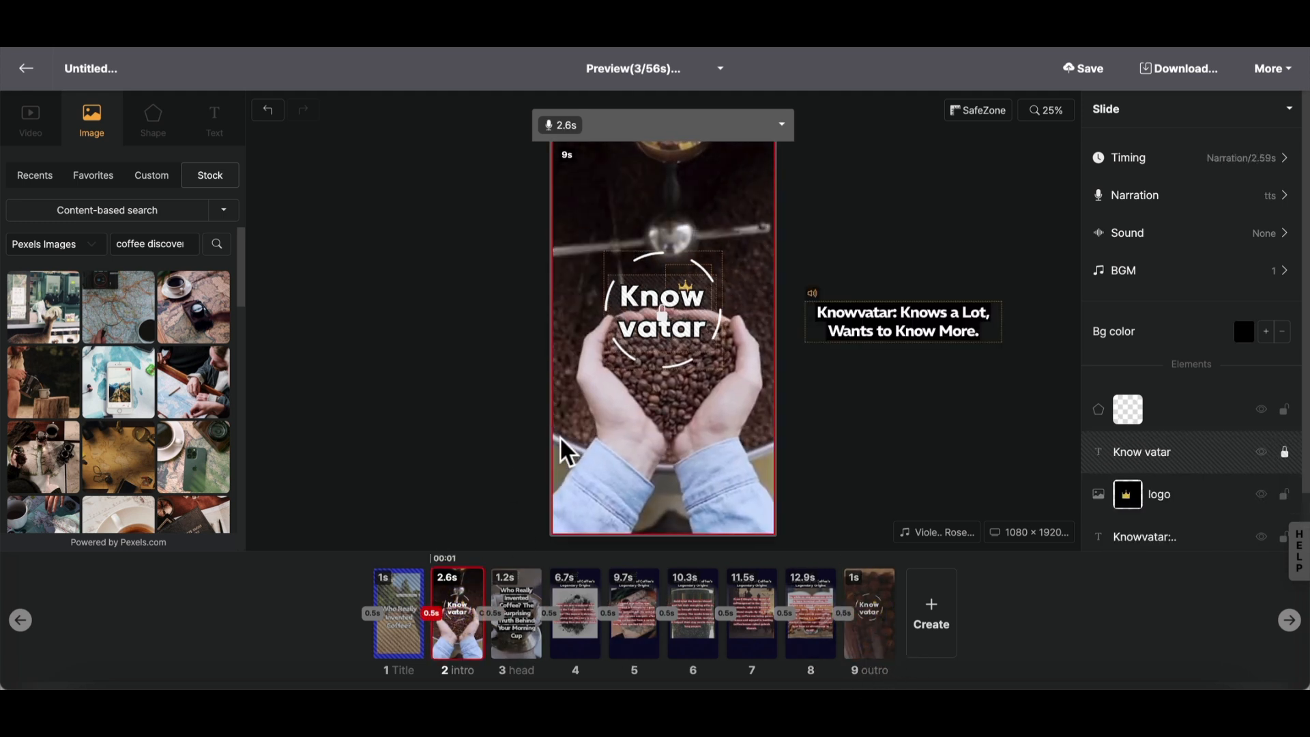
pyautogui.click(829, 327)
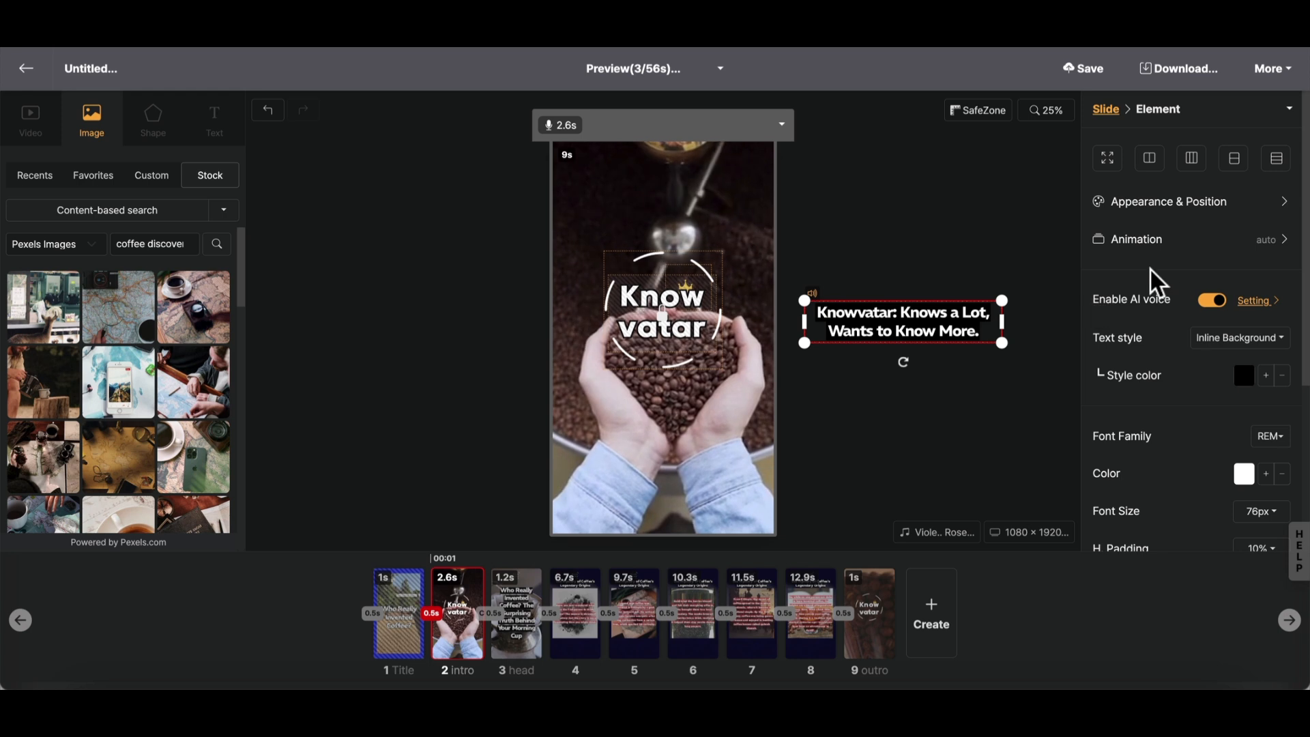
pyautogui.click(913, 237)
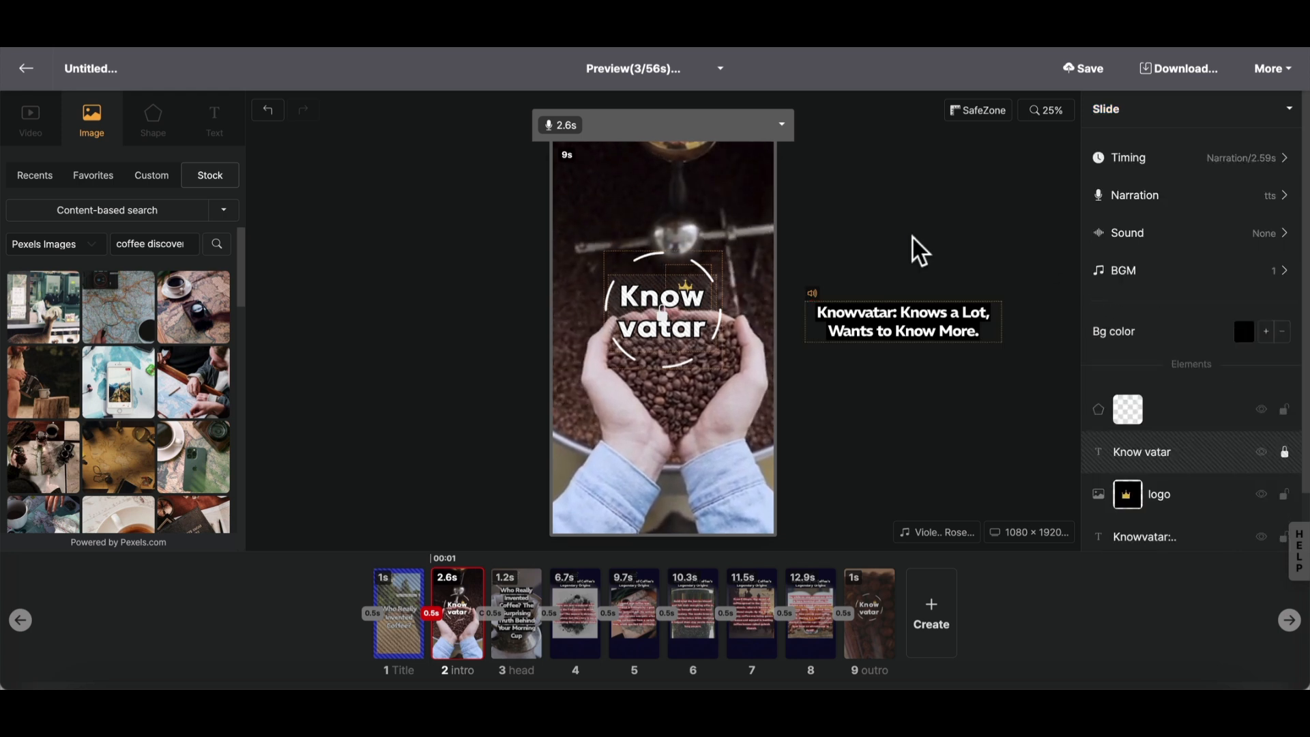
# - Unlock the "Know vatar" logo text on the intro slide
pyautogui.click(658, 310)
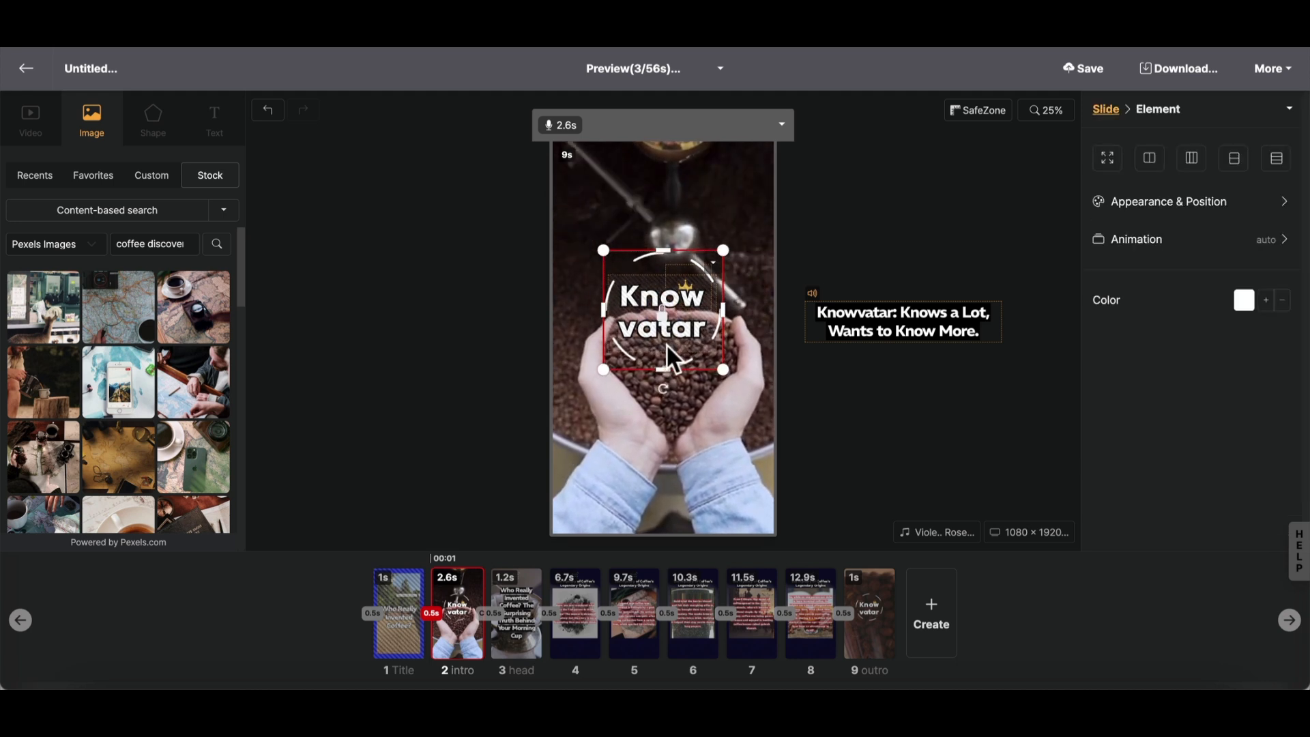
pyautogui.click(645, 314)
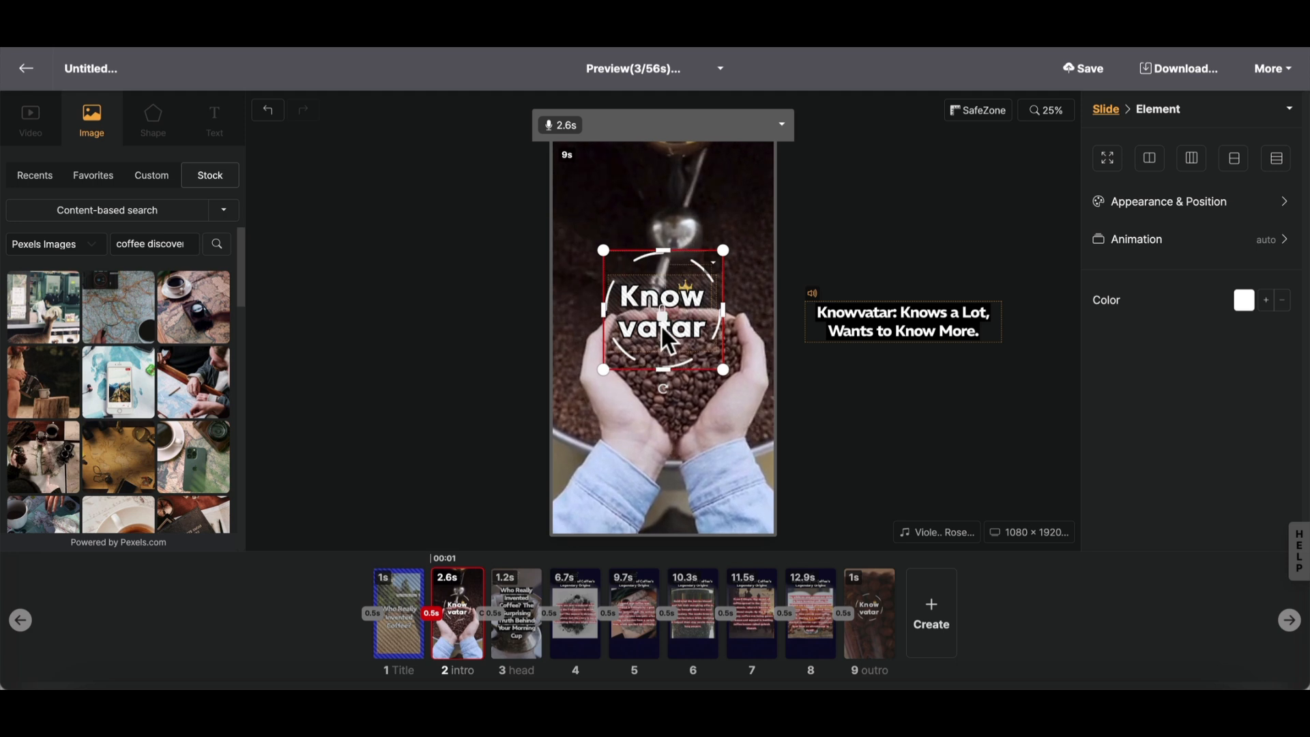
pyautogui.click(857, 410)
pyautogui.scroll(-1, 1181, 348)
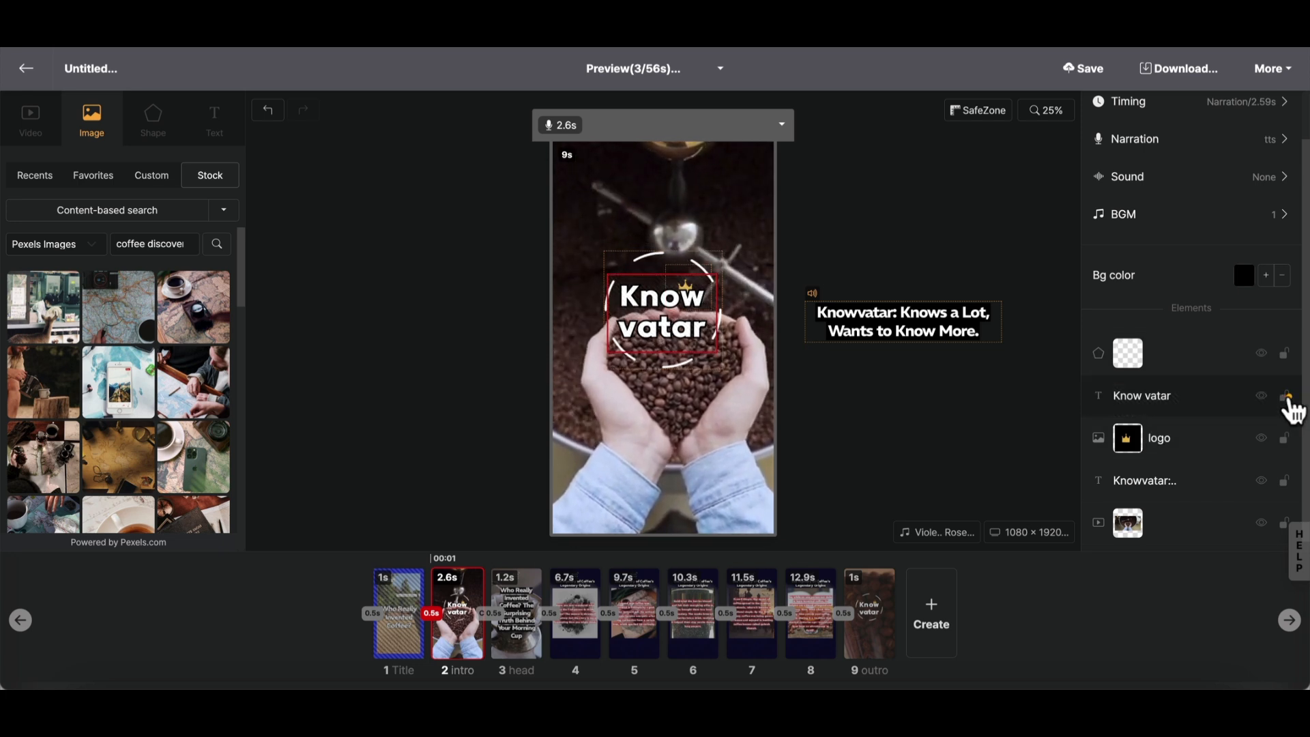
pyautogui.click(1286, 397)
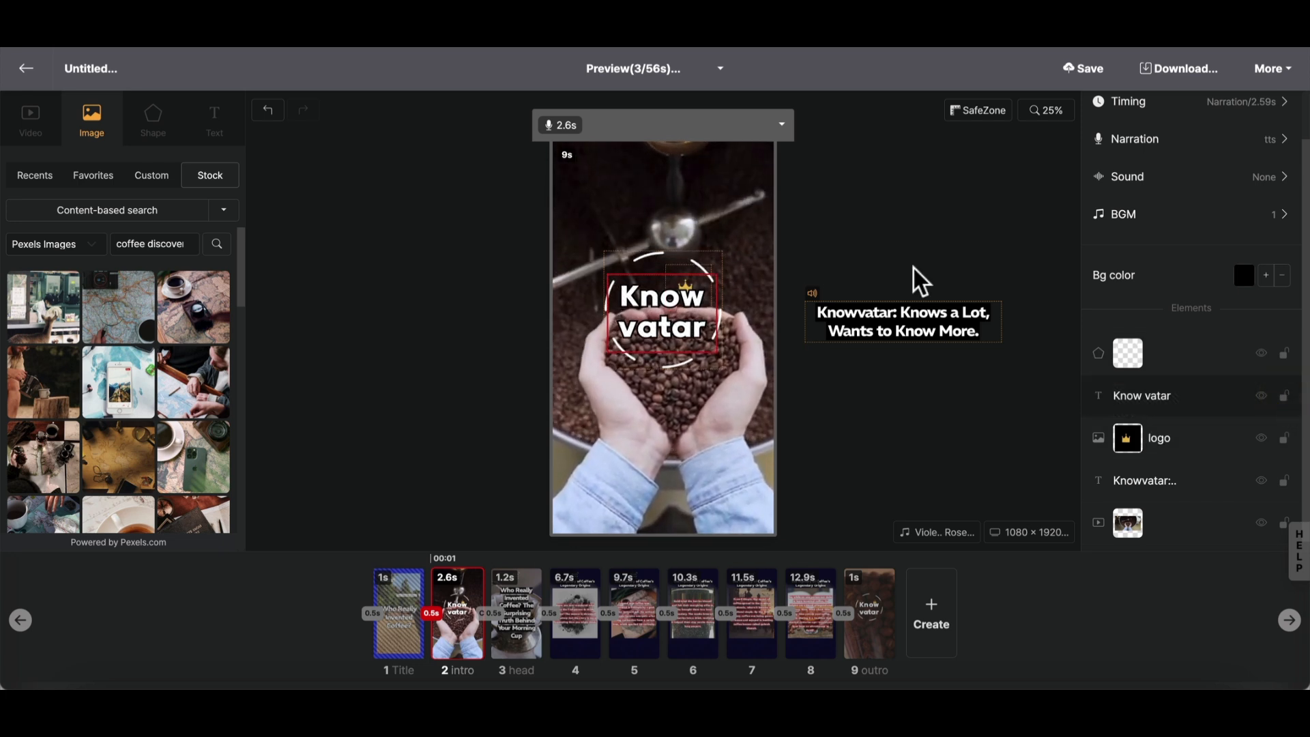
# - Replace the "Know vatar" logo text on the intro slide with "test"
pyautogui.click(661, 337)
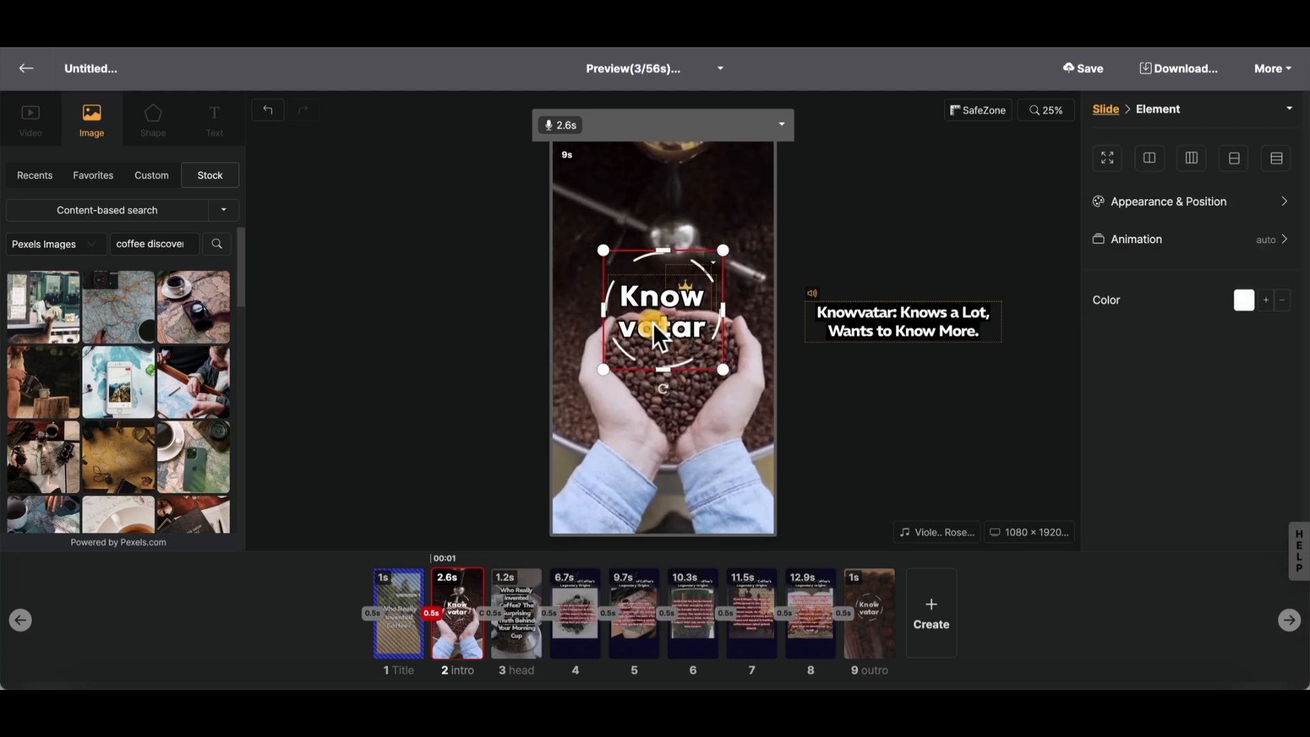
pyautogui.click(872, 391)
pyautogui.click(1127, 403)
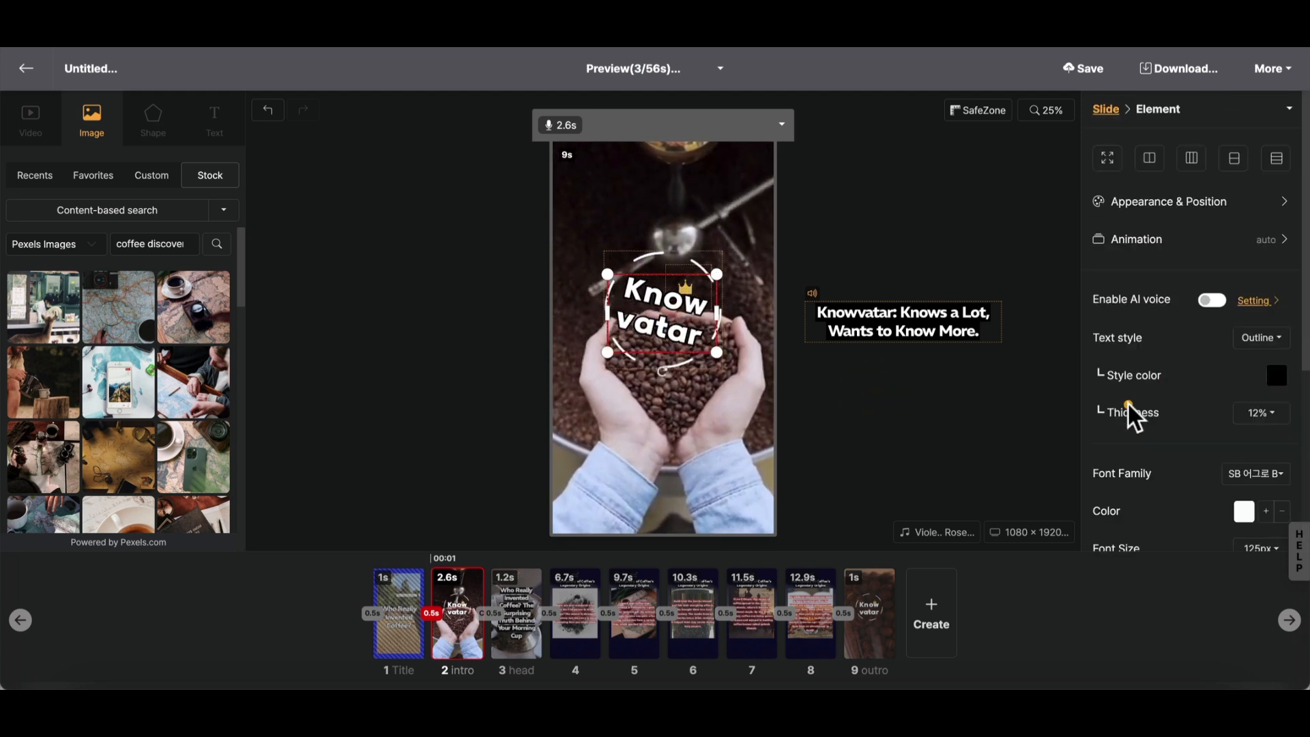
pyautogui.doubleClick(657, 319)
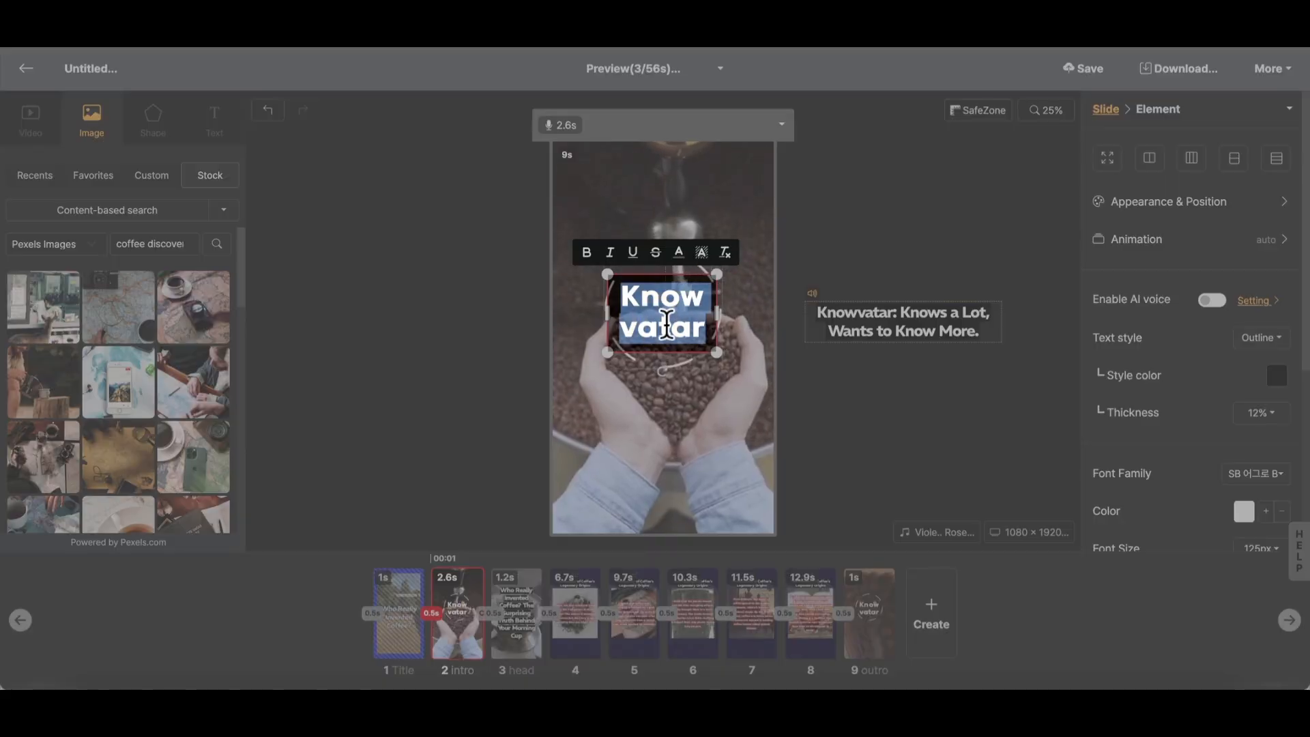
pyautogui.write('test')
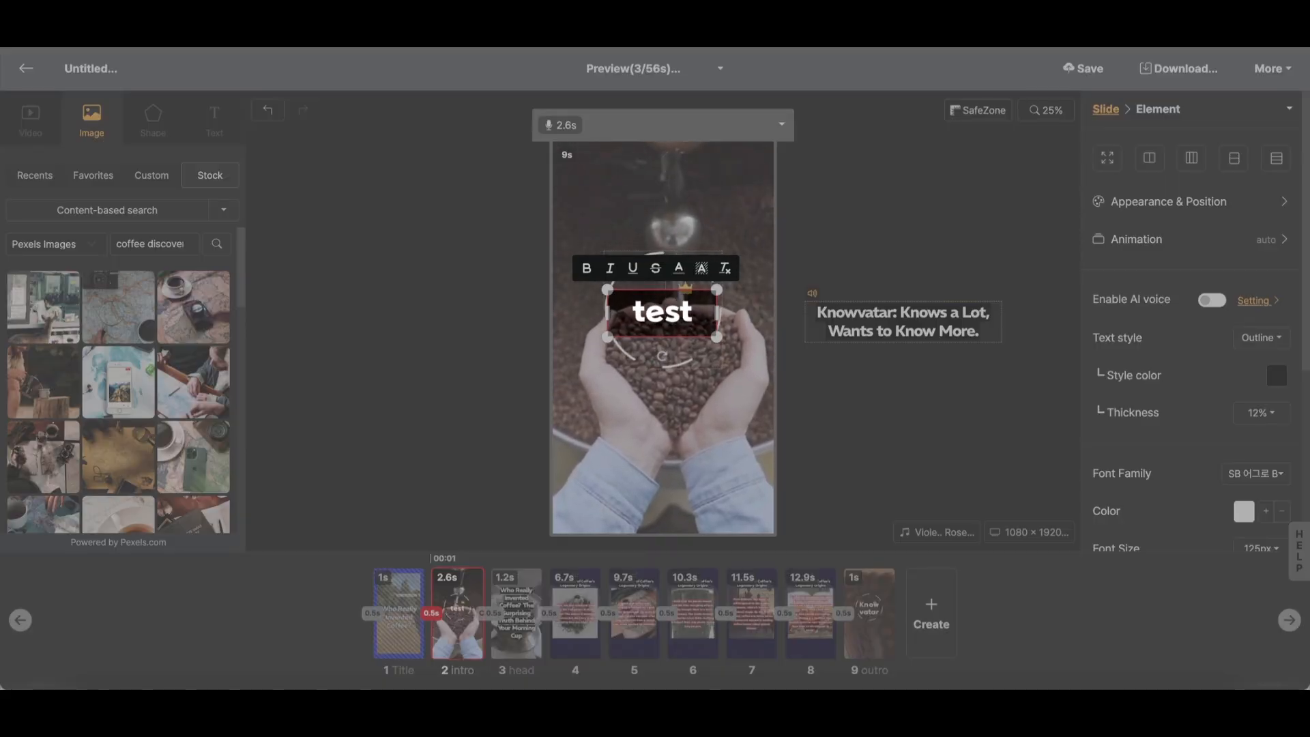
pyautogui.click(345, 341)
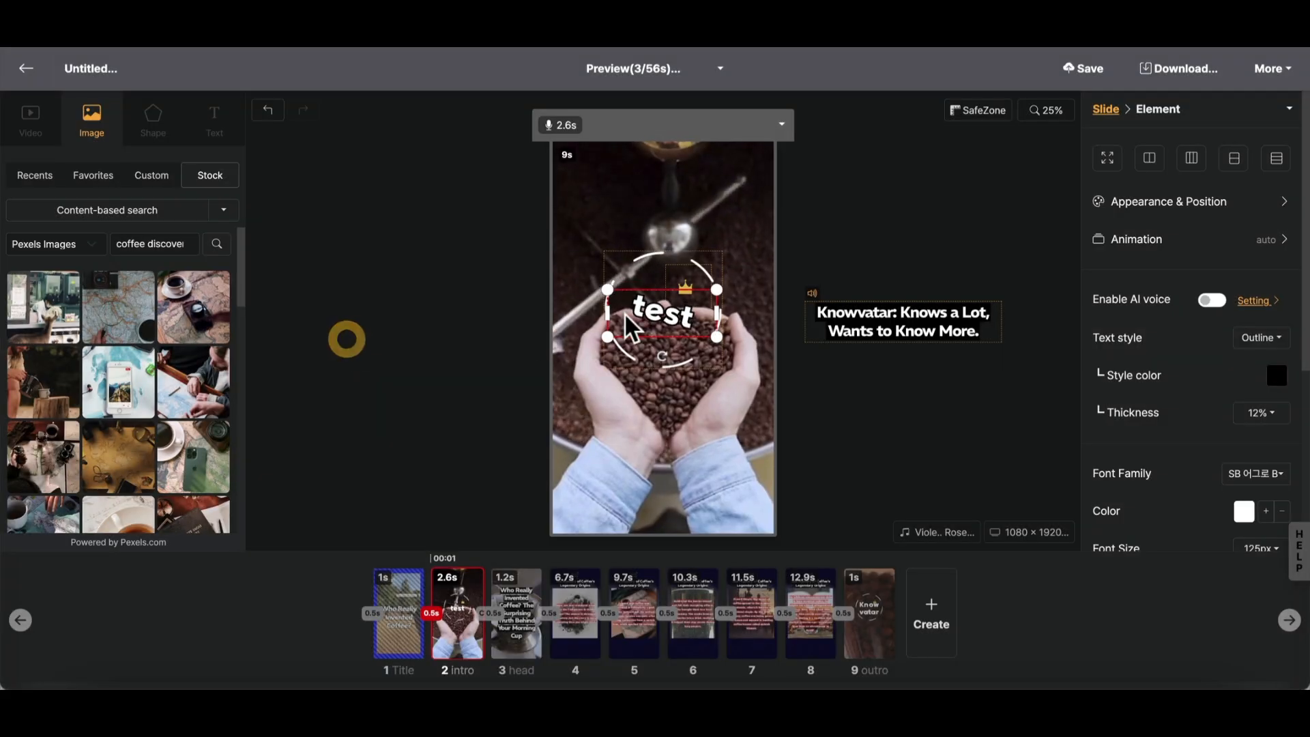
# - Move the logo text off the intro slide's canvas and delete it
pyautogui.moveTo(671, 315); pyautogui.dragTo(483, 314)
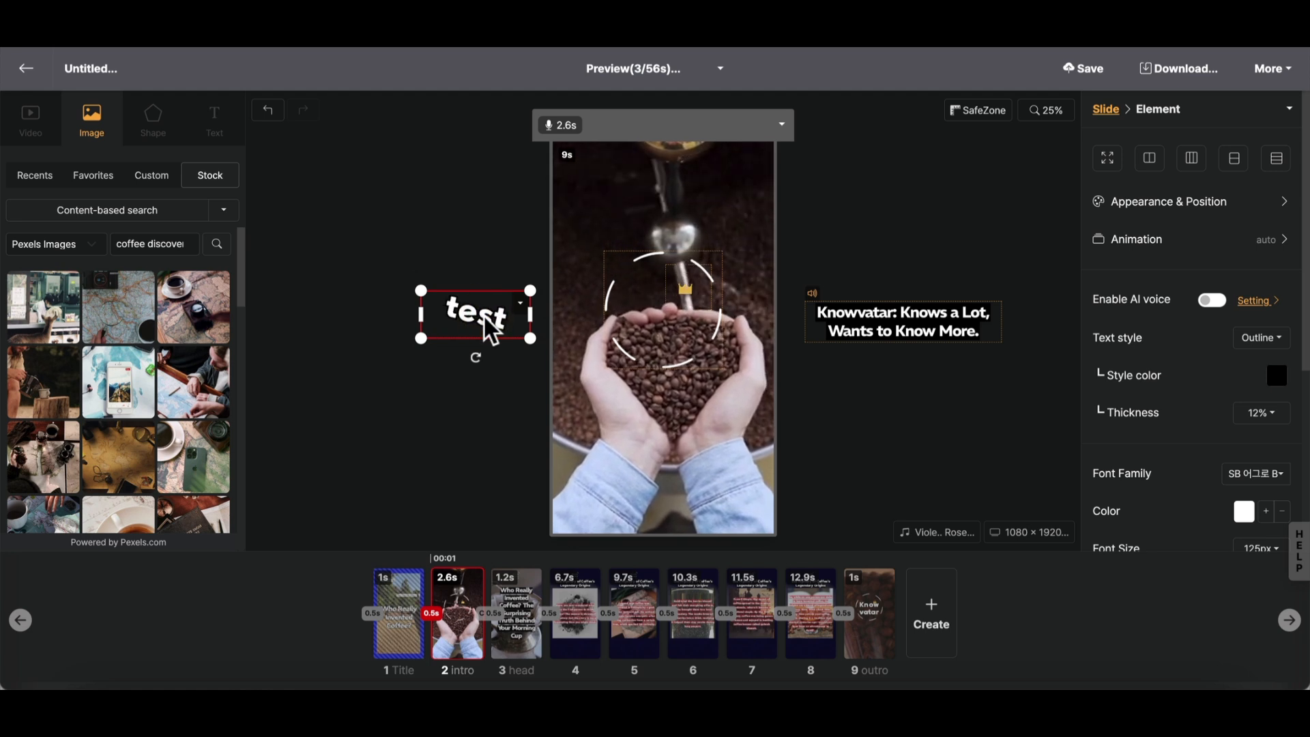
pyautogui.press('Delete')
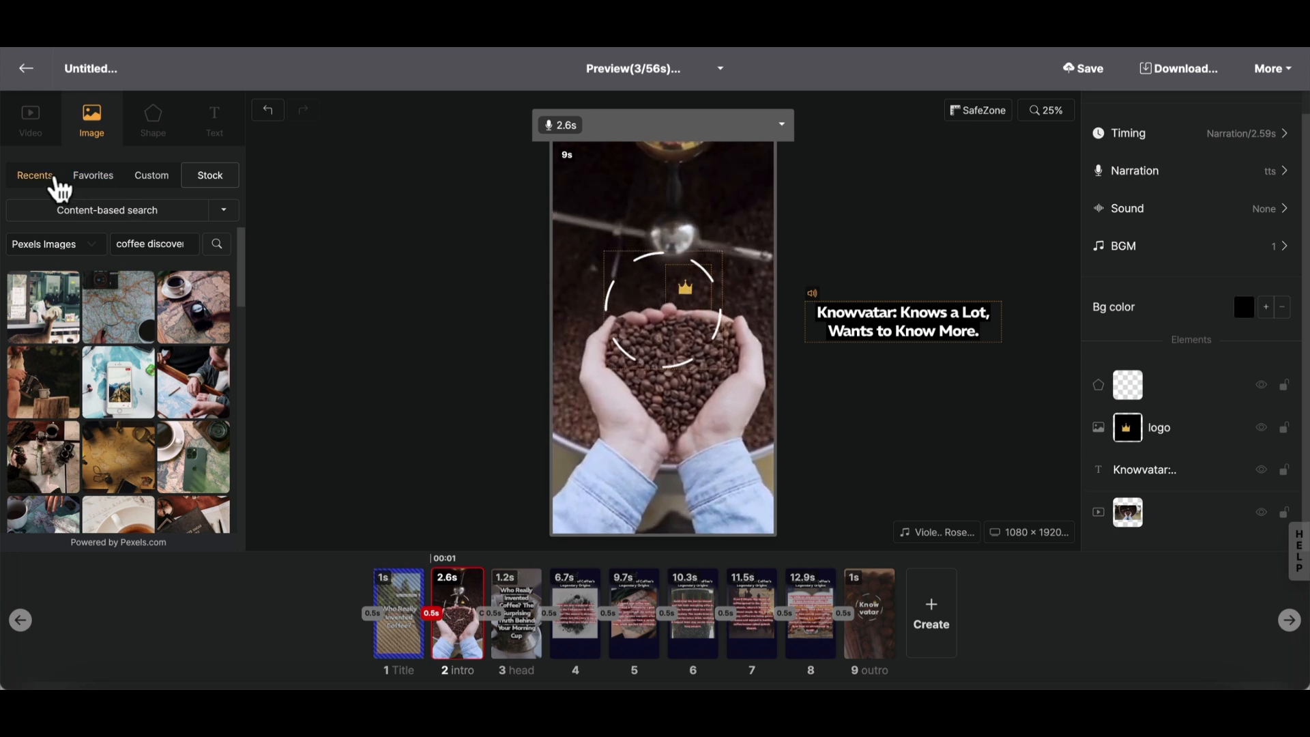
# - Insert the ACME Corporation logo from the custom image library into the intro slide and shrink it to fit inside the dashed circle
pyautogui.click(151, 176)
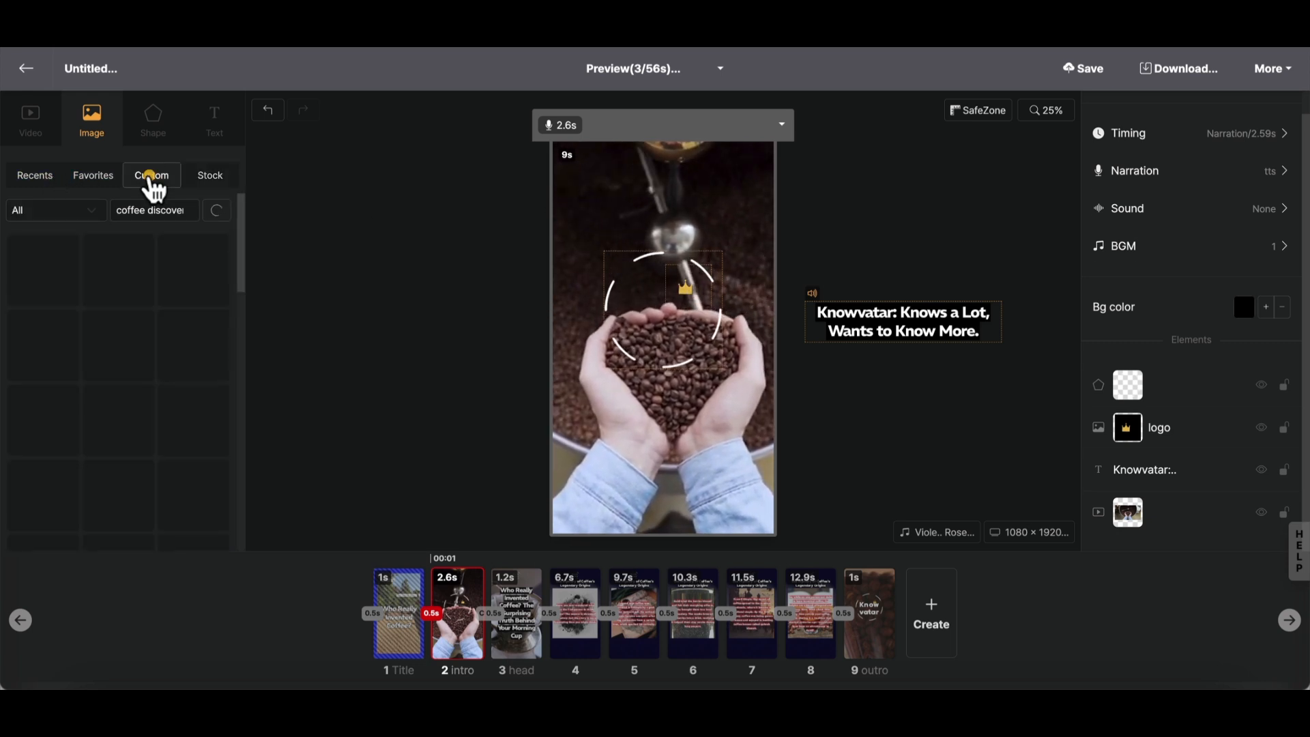
pyautogui.click(187, 210)
pyautogui.click(209, 212)
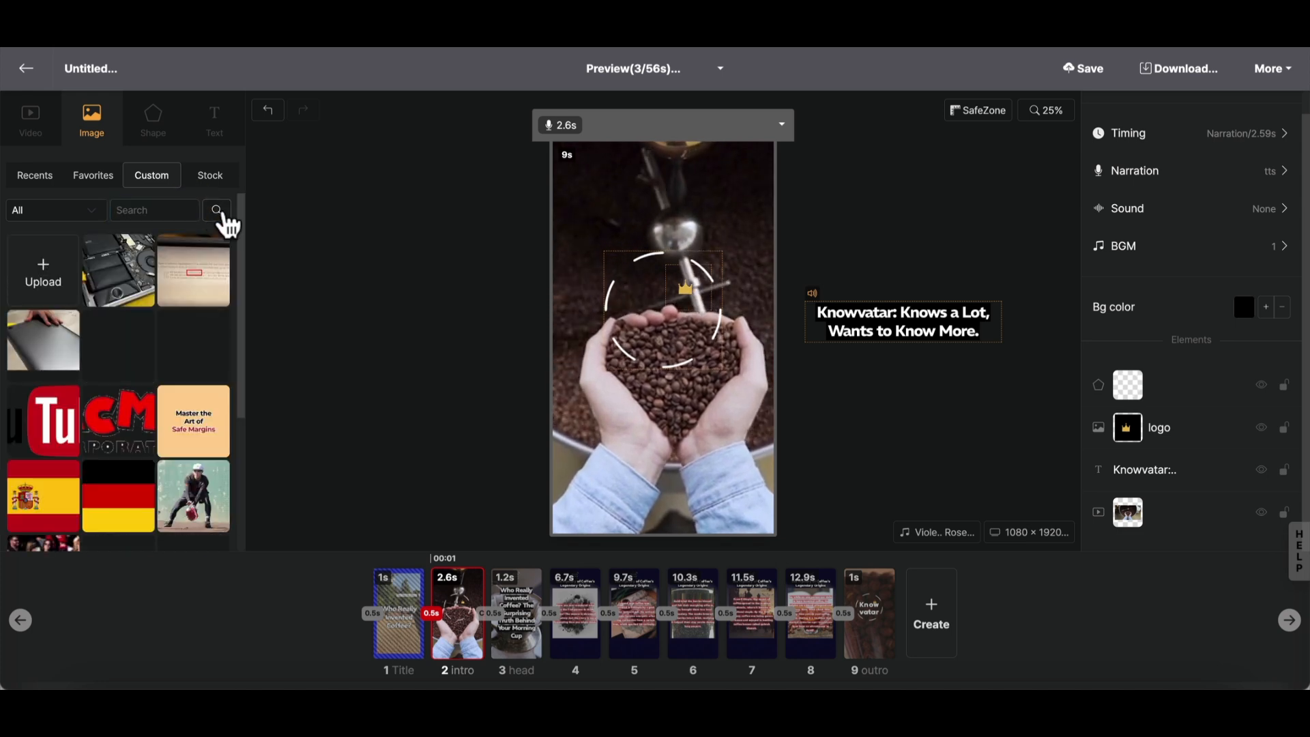
pyautogui.scroll(-1, 150, 345)
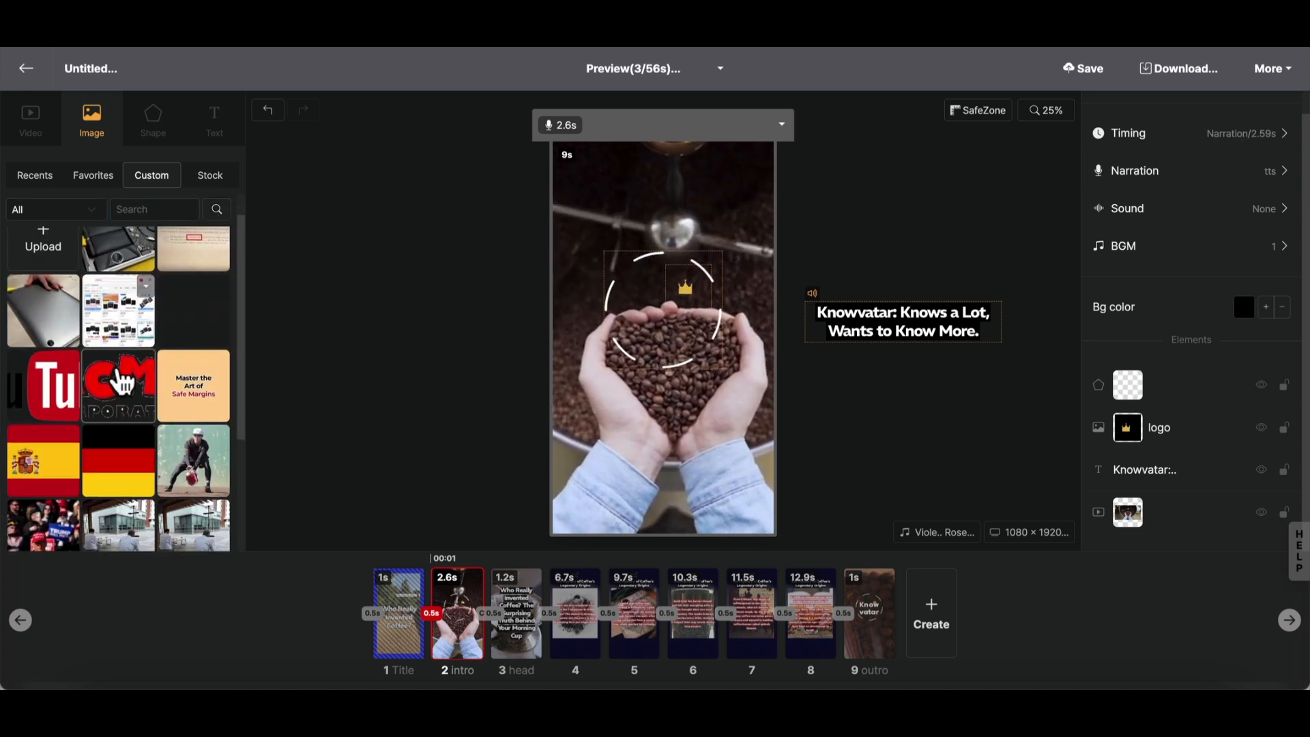
pyautogui.click(118, 385)
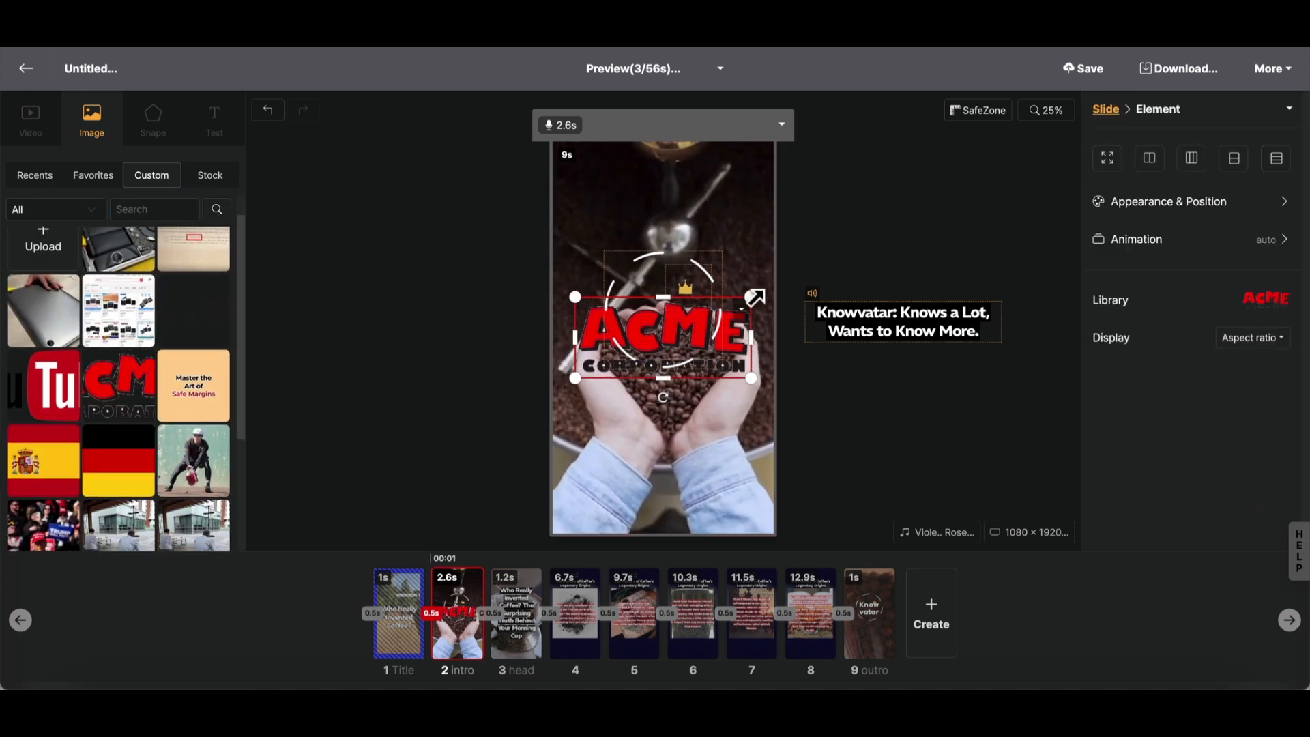
pyautogui.moveTo(751, 297); pyautogui.dragTo(666, 327)
pyautogui.moveTo(592, 358); pyautogui.dragTo(634, 318)
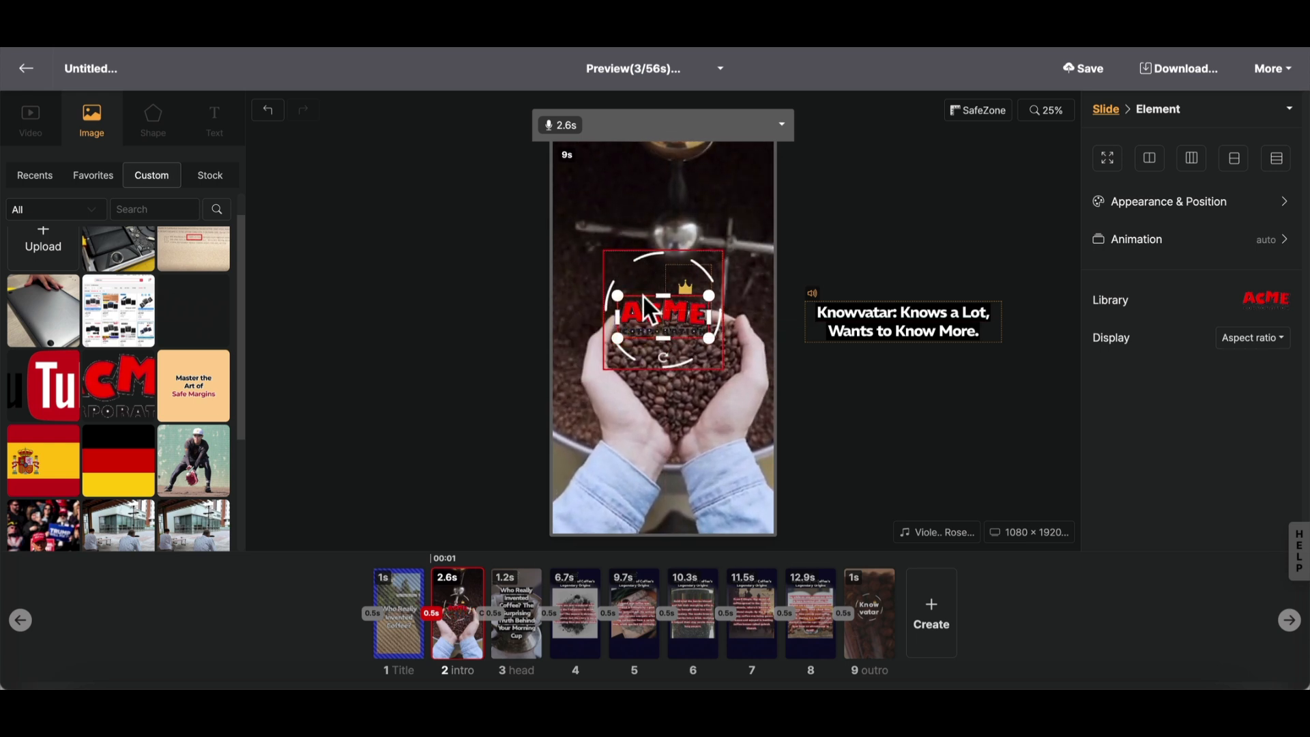
# - Set the ACME logo's loop animation on the intro slide to Pulse after trying Pendulum
pyautogui.click(1160, 249)
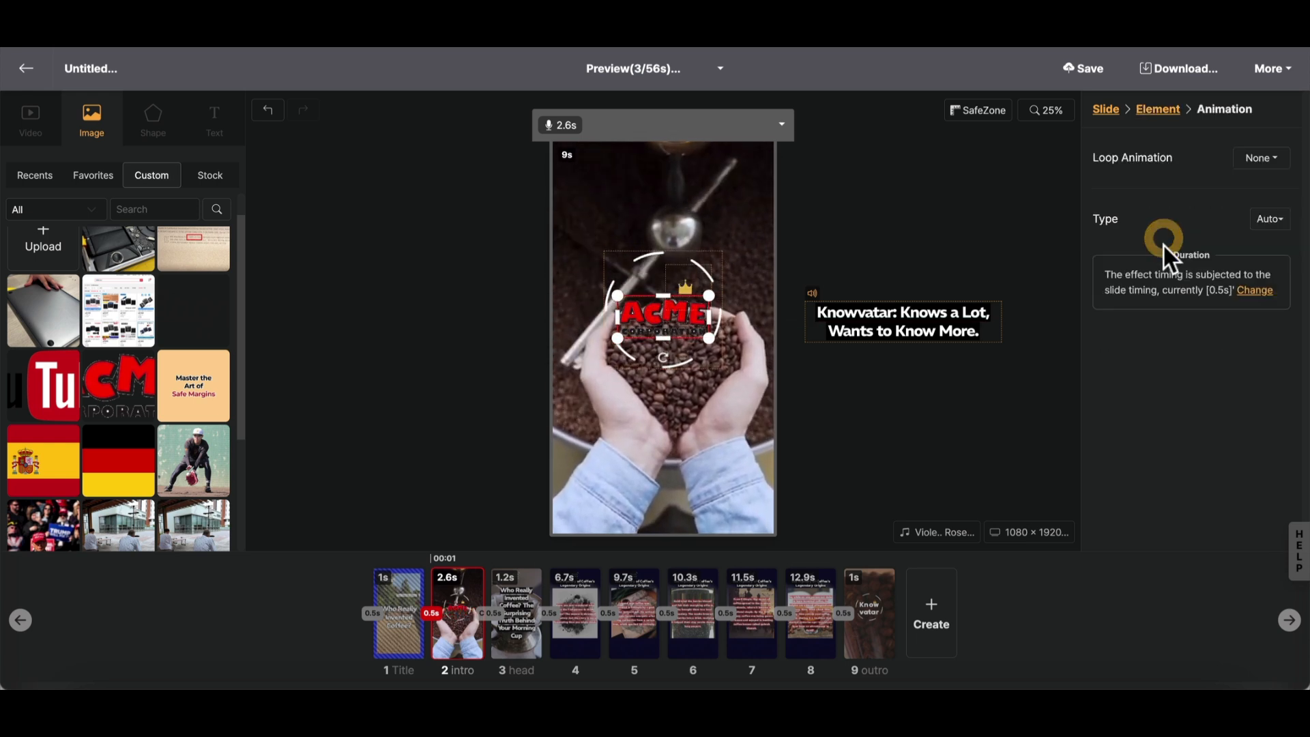
pyautogui.click(1262, 158)
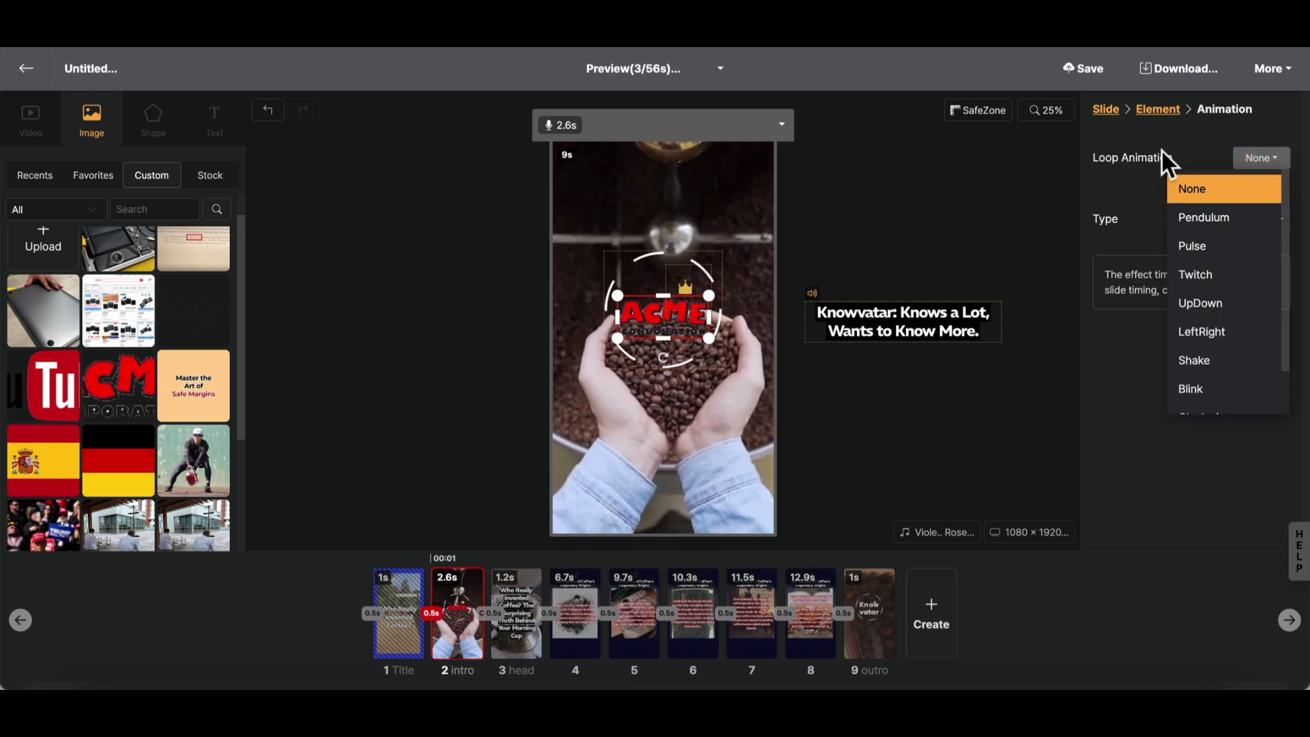
pyautogui.click(1209, 219)
pyautogui.click(1257, 158)
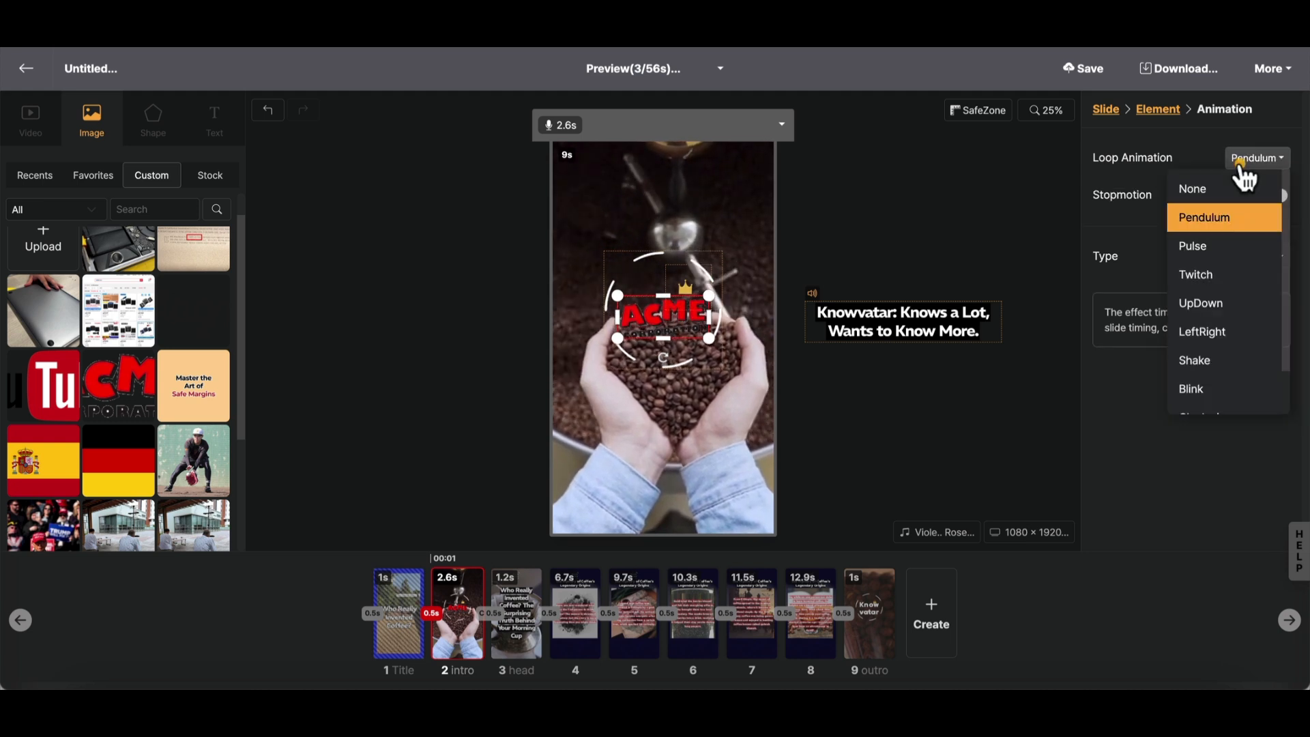
pyautogui.click(1230, 246)
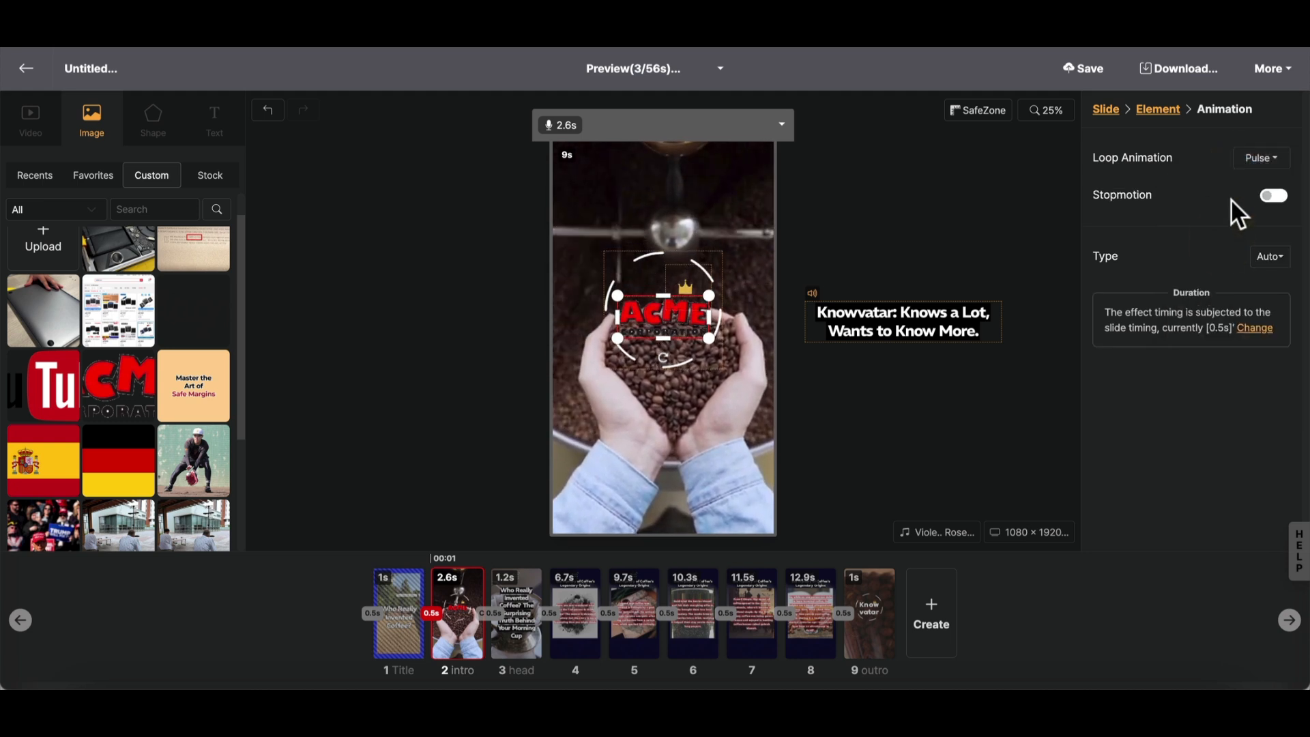
pyautogui.click(951, 214)
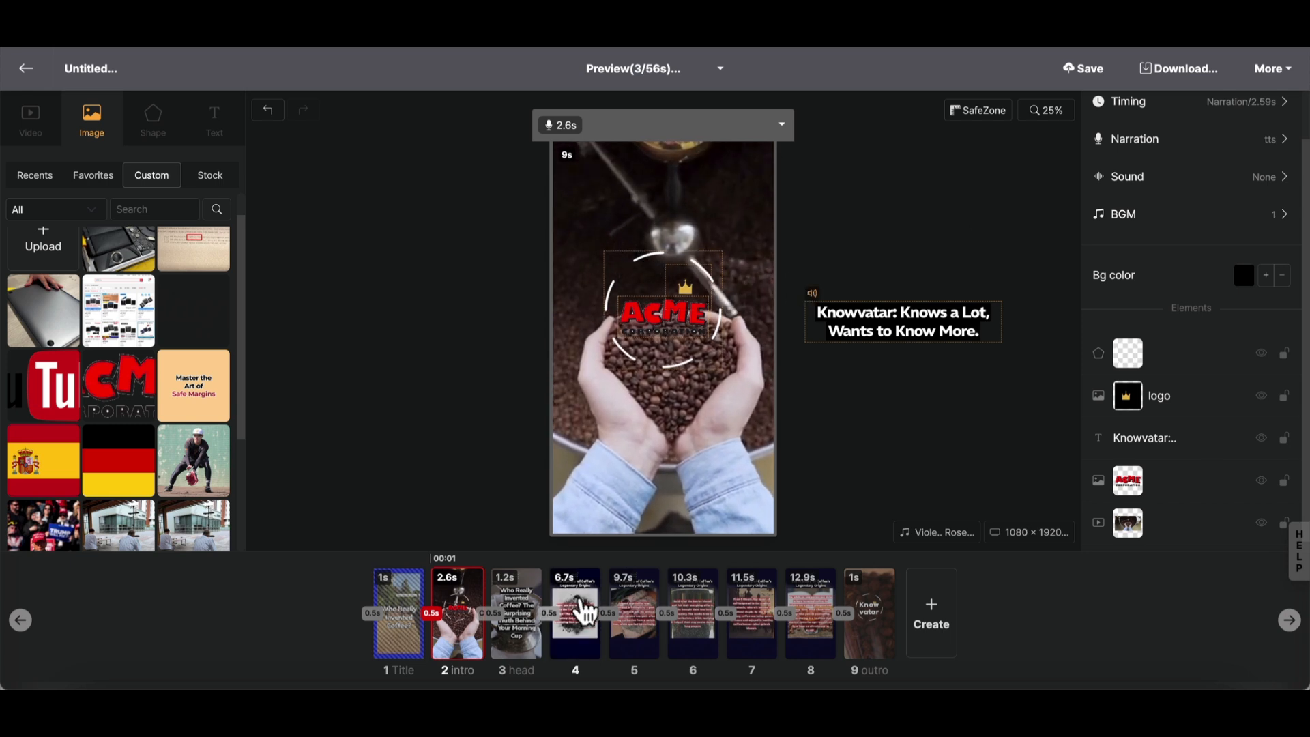
# - Select slides 4 to 8 together and open the speaker selection for their narration
pyautogui.click(580, 607)
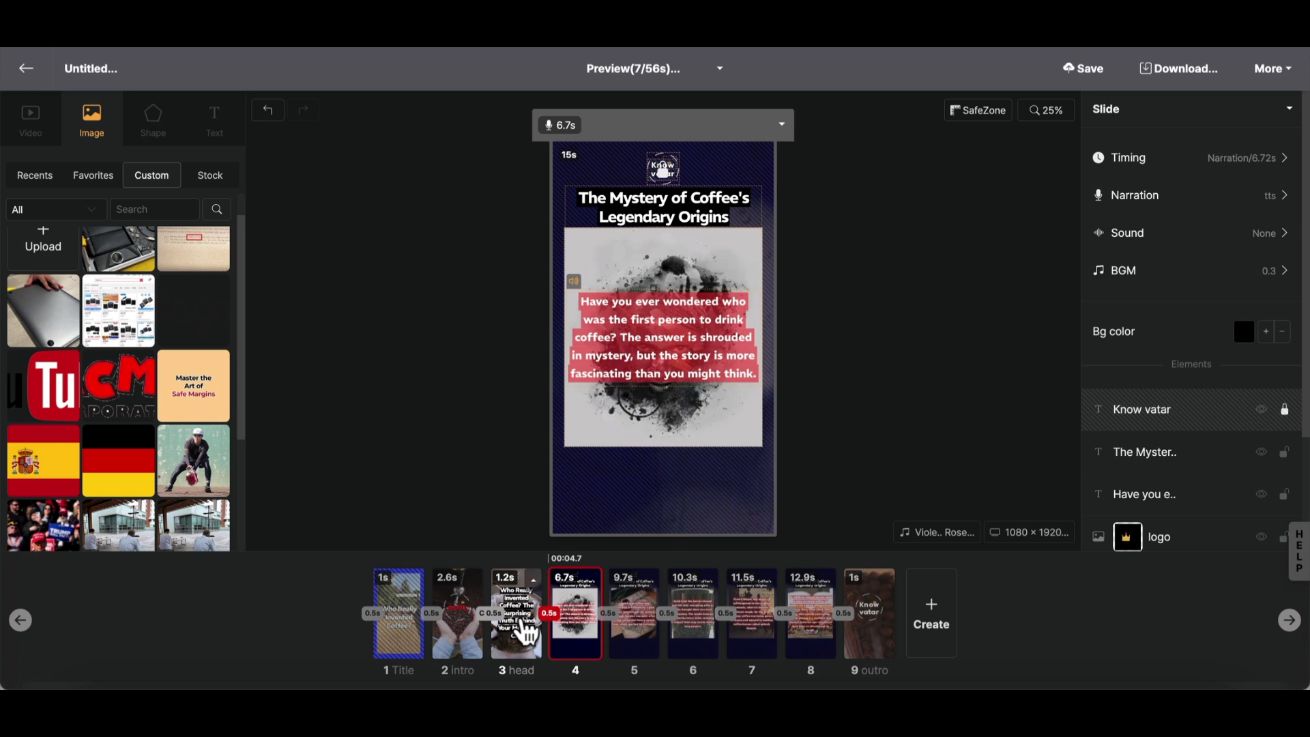
pyautogui.keyDown('shift'); pyautogui.click(814, 631); pyautogui.keyUp('shift')
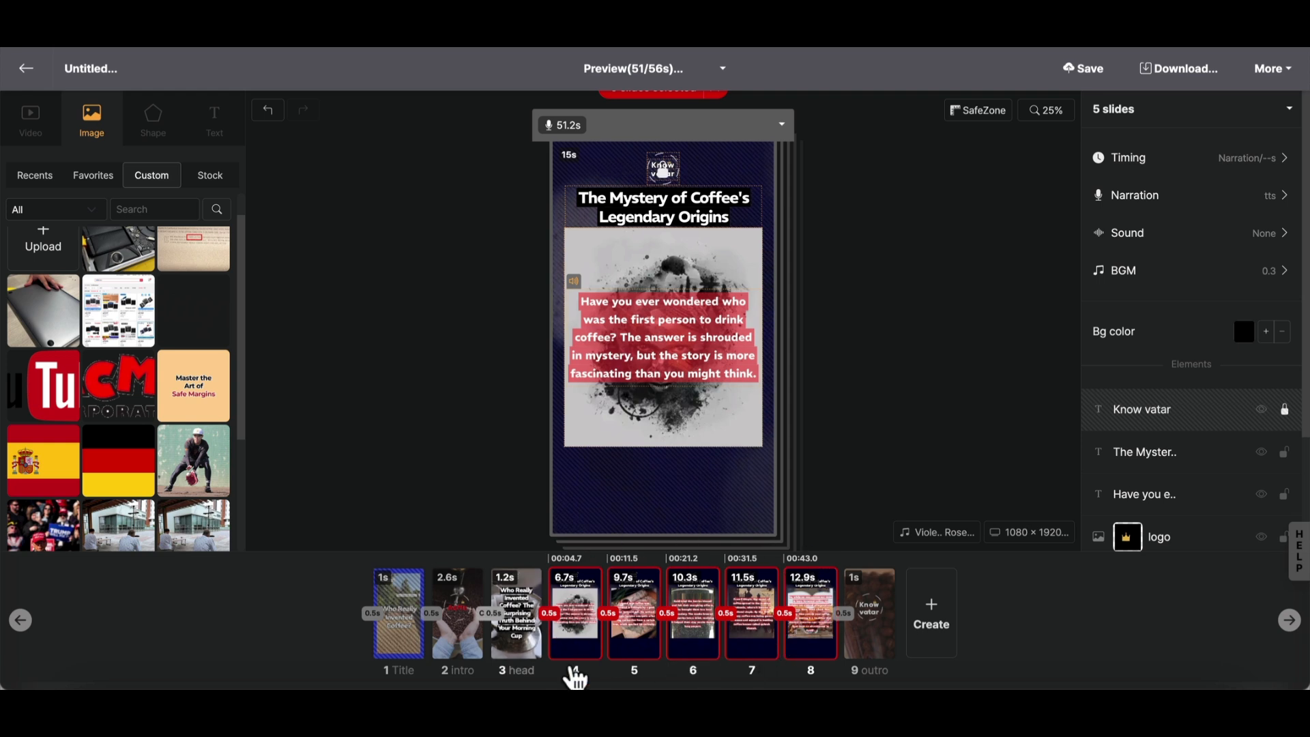
pyautogui.click(1134, 199)
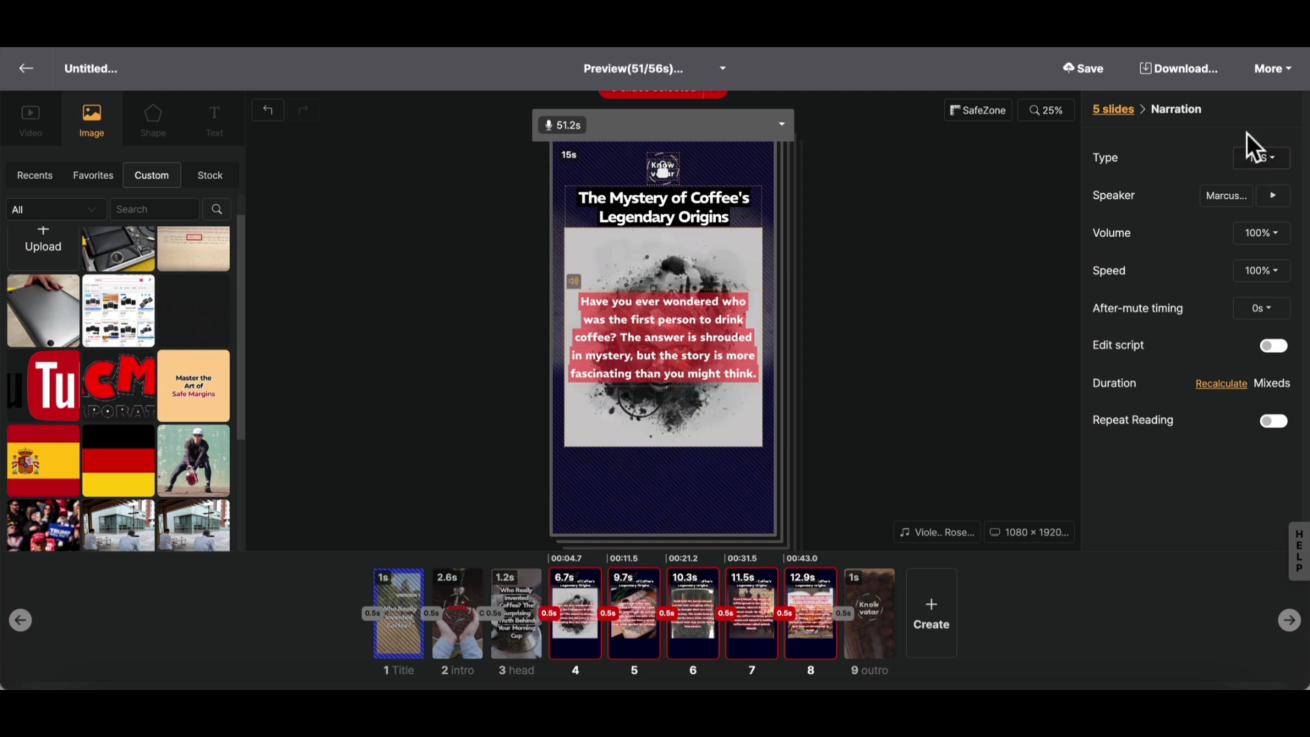
pyautogui.click(1227, 197)
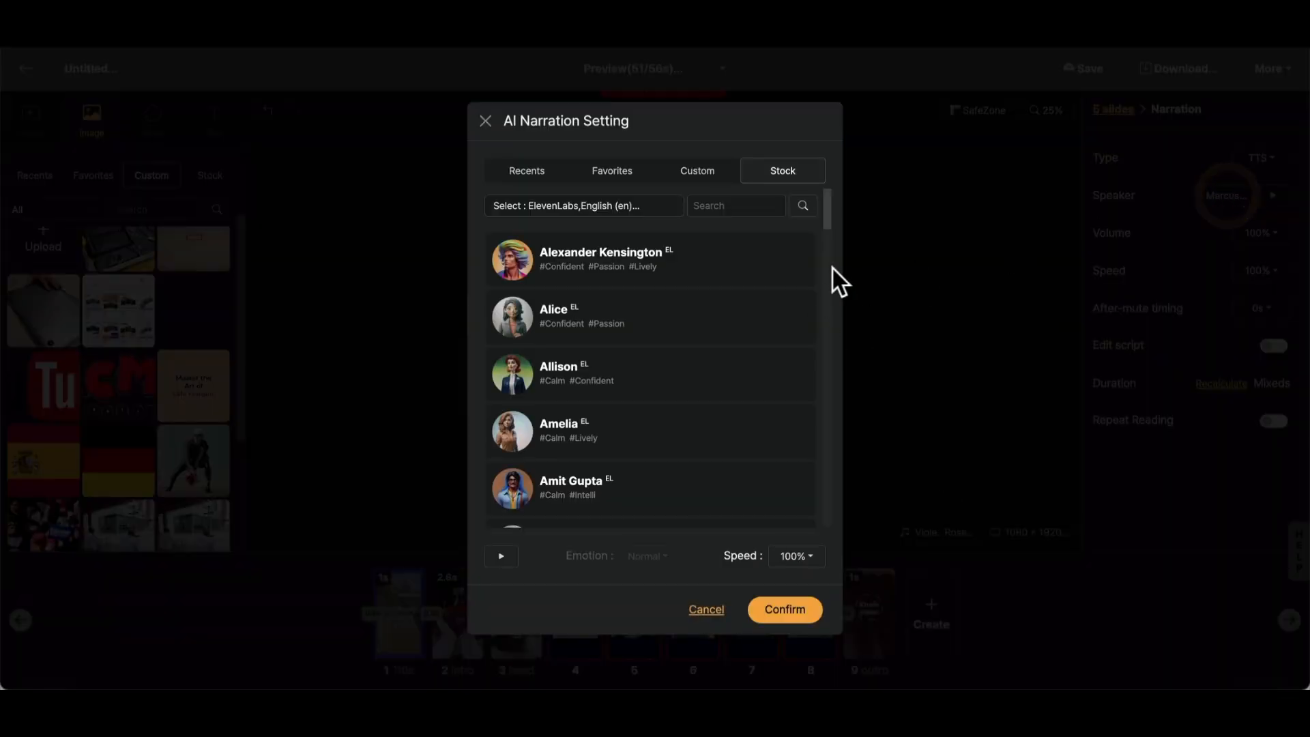
# - Look through the stock narration voices and examine the available voice category filters
pyautogui.scroll(-2, 665, 307)
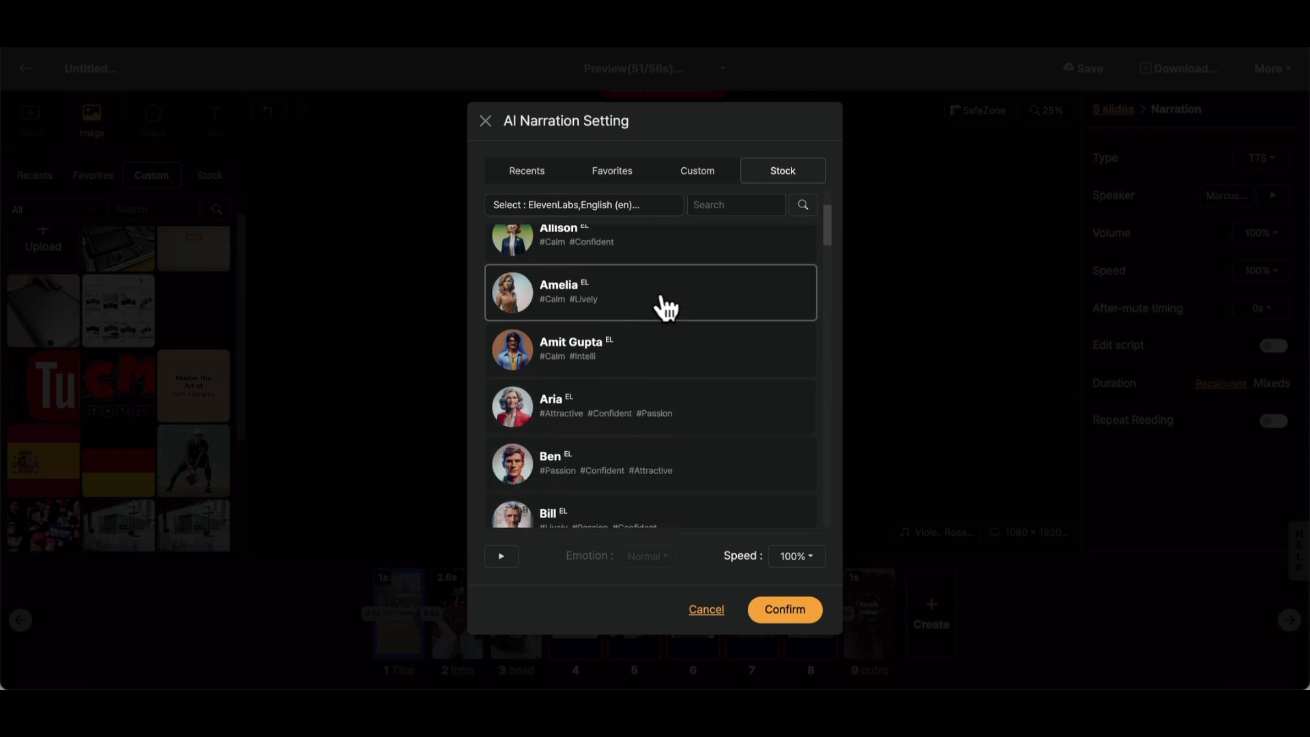
pyautogui.scroll(2, 665, 305)
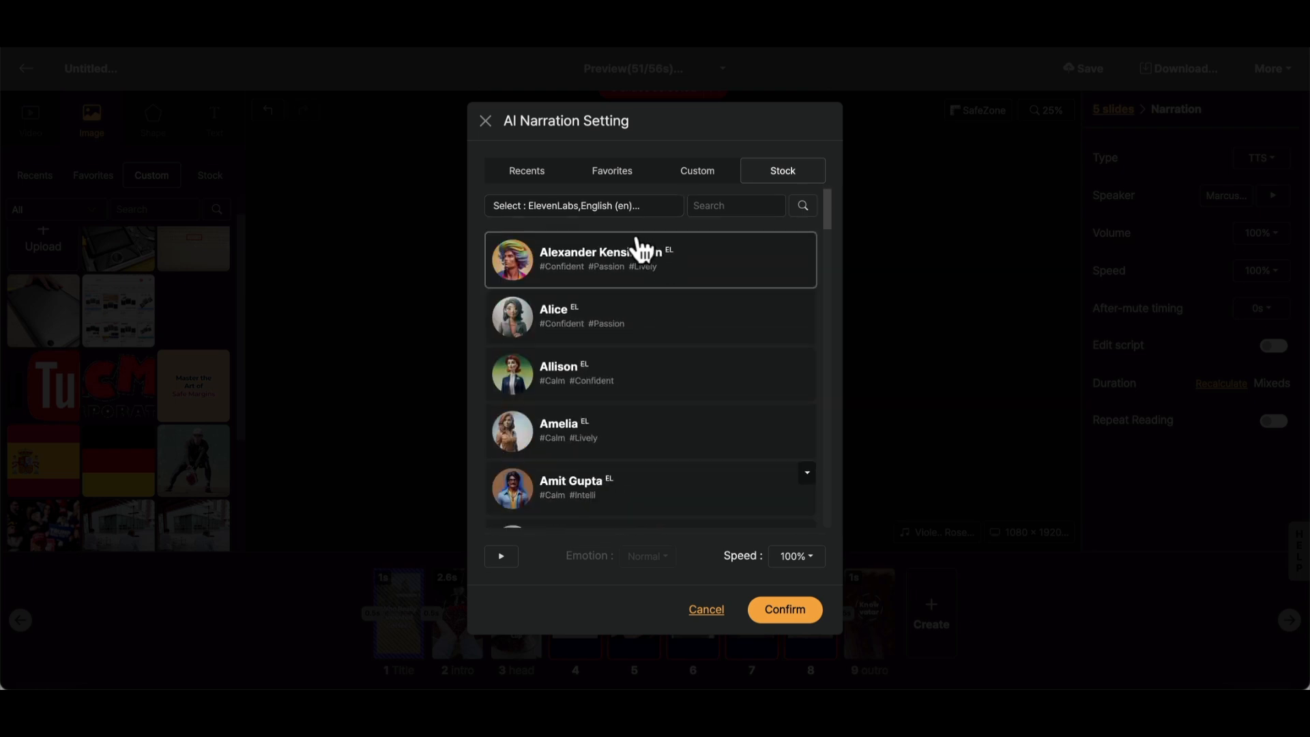
pyautogui.click(629, 207)
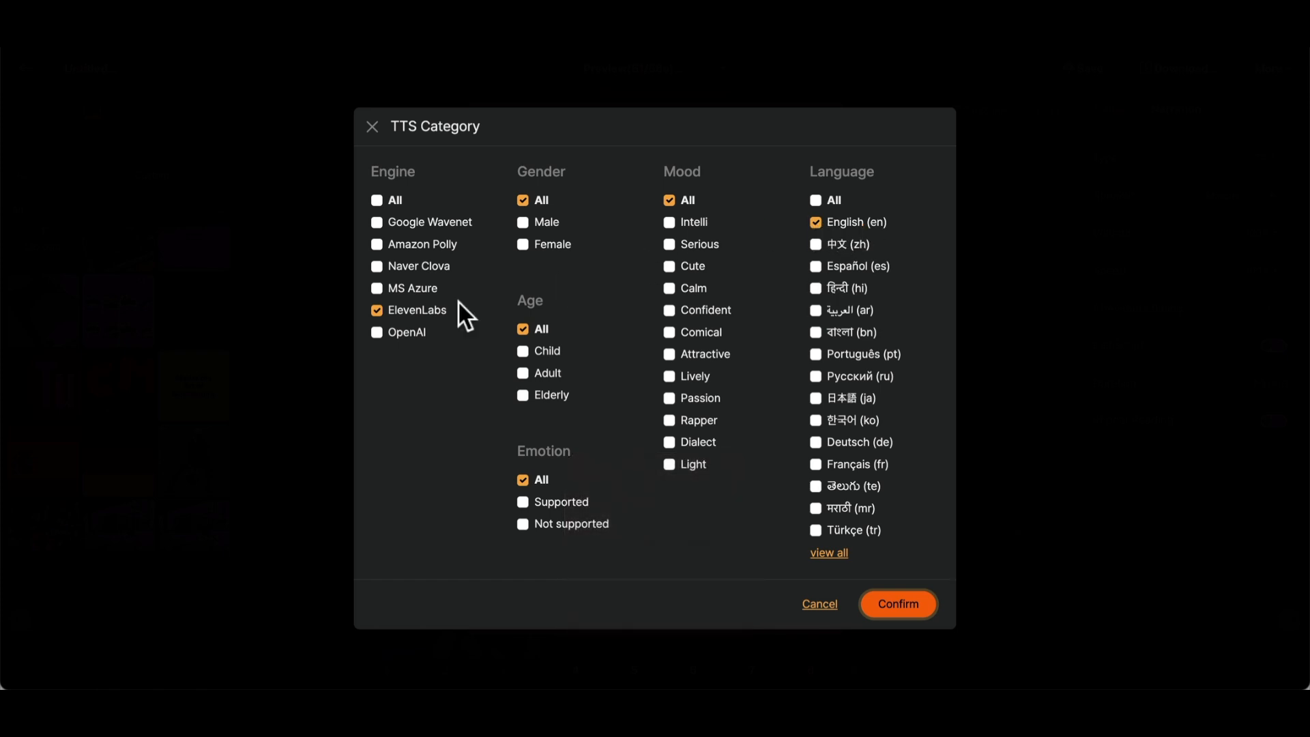
pyautogui.click(821, 605)
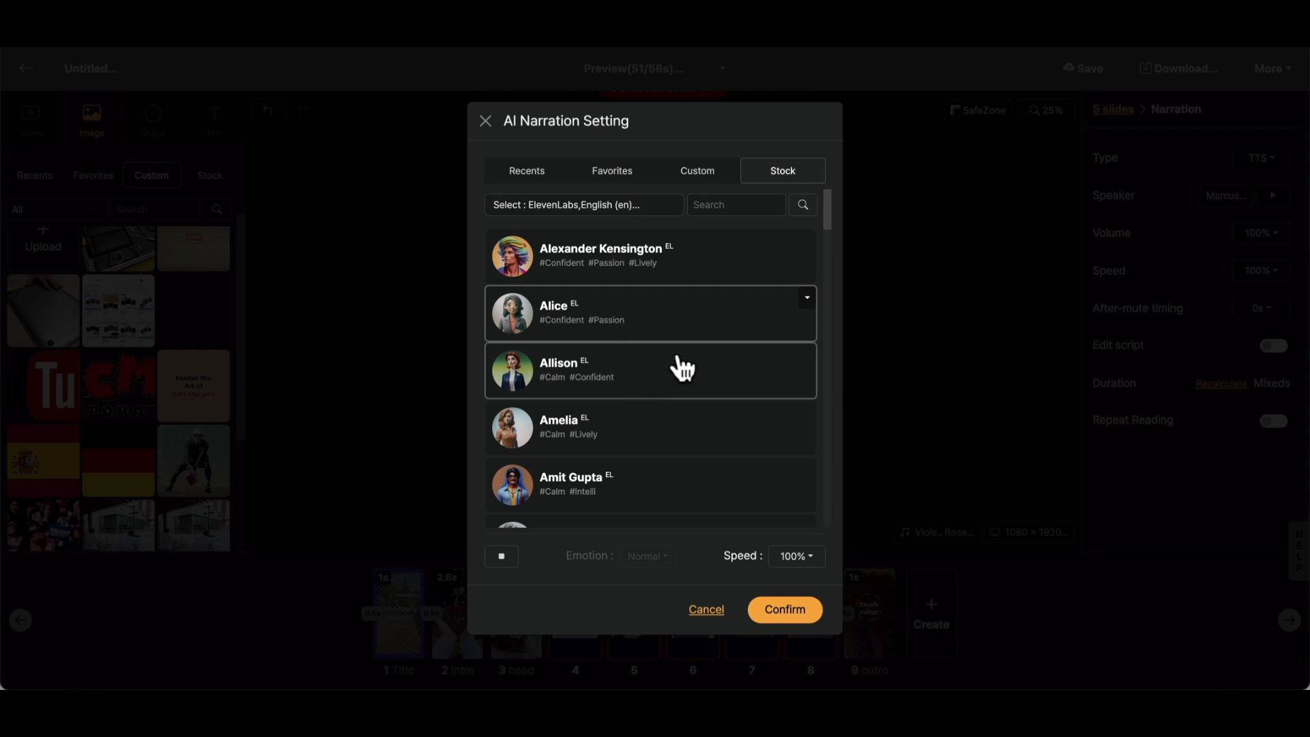
# - Audition several stock ElevenLabs English voices and choose Cassidy as the narrator
pyautogui.scroll(-1, 677, 358)
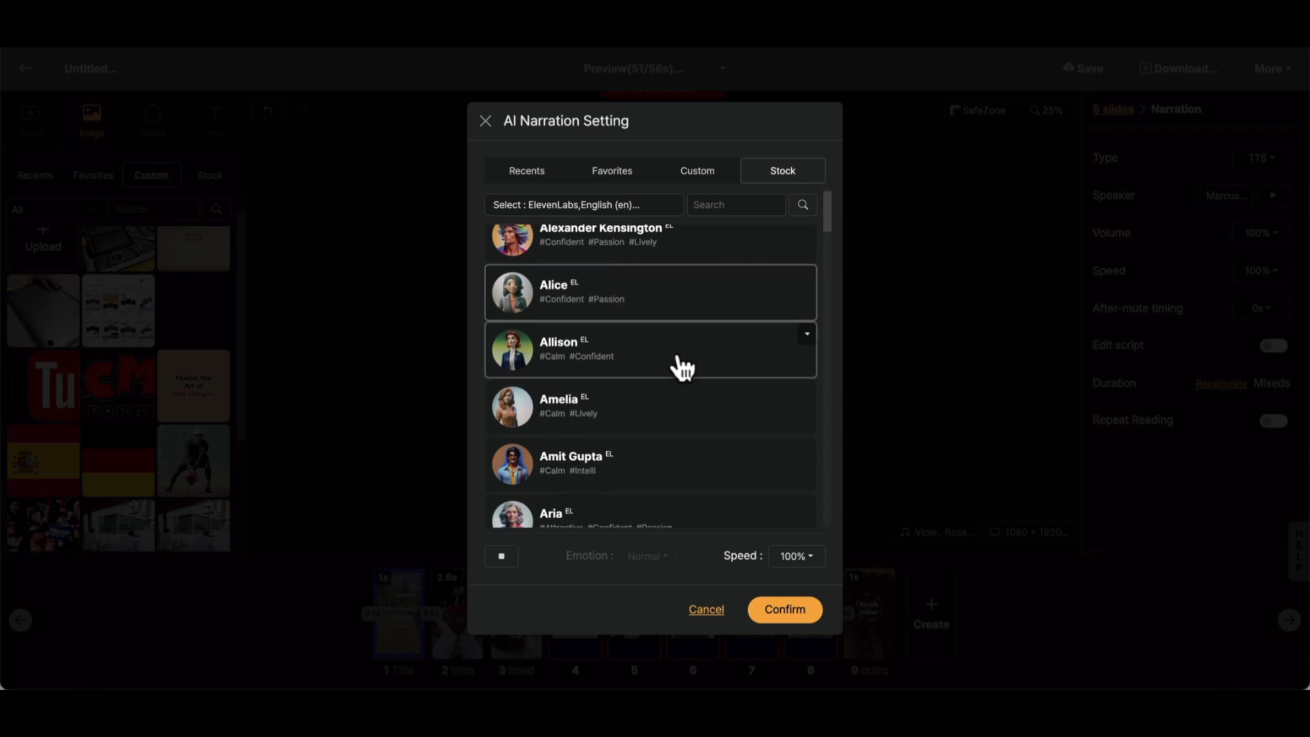
pyautogui.scroll(1, 678, 359)
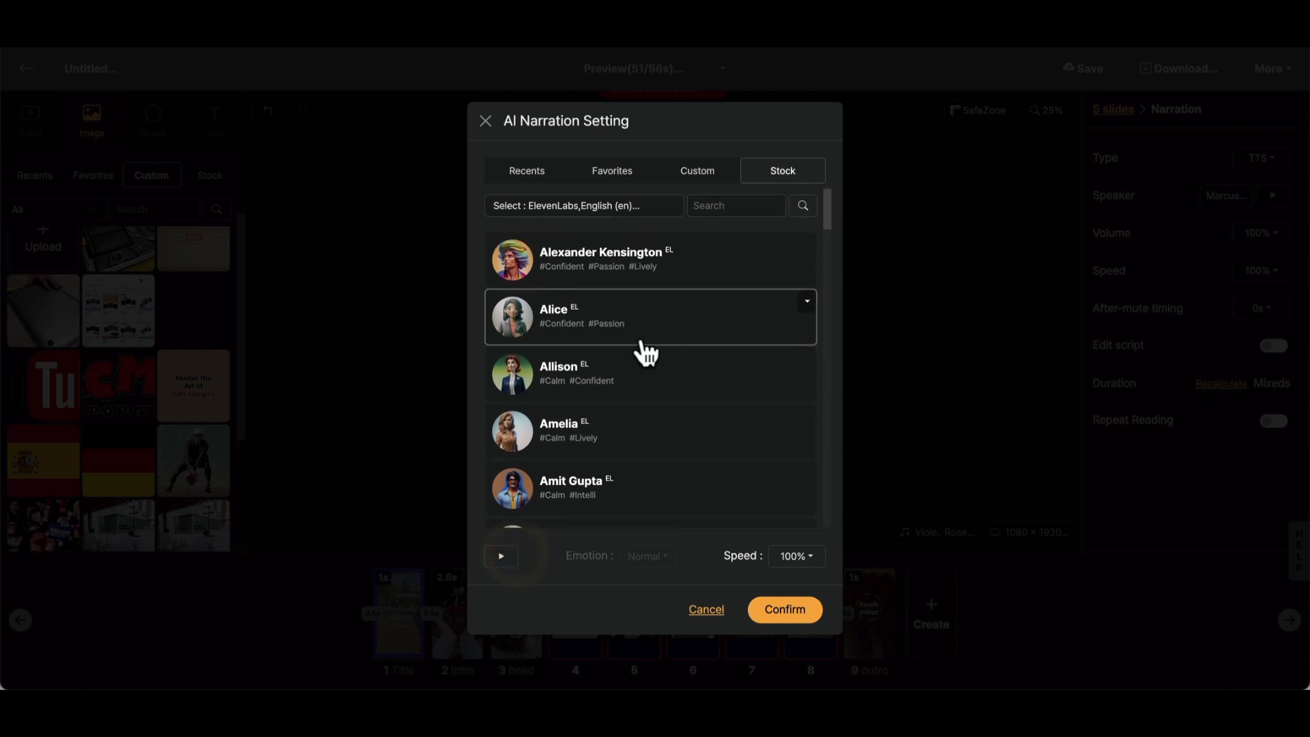
pyautogui.scroll(-1, 661, 434)
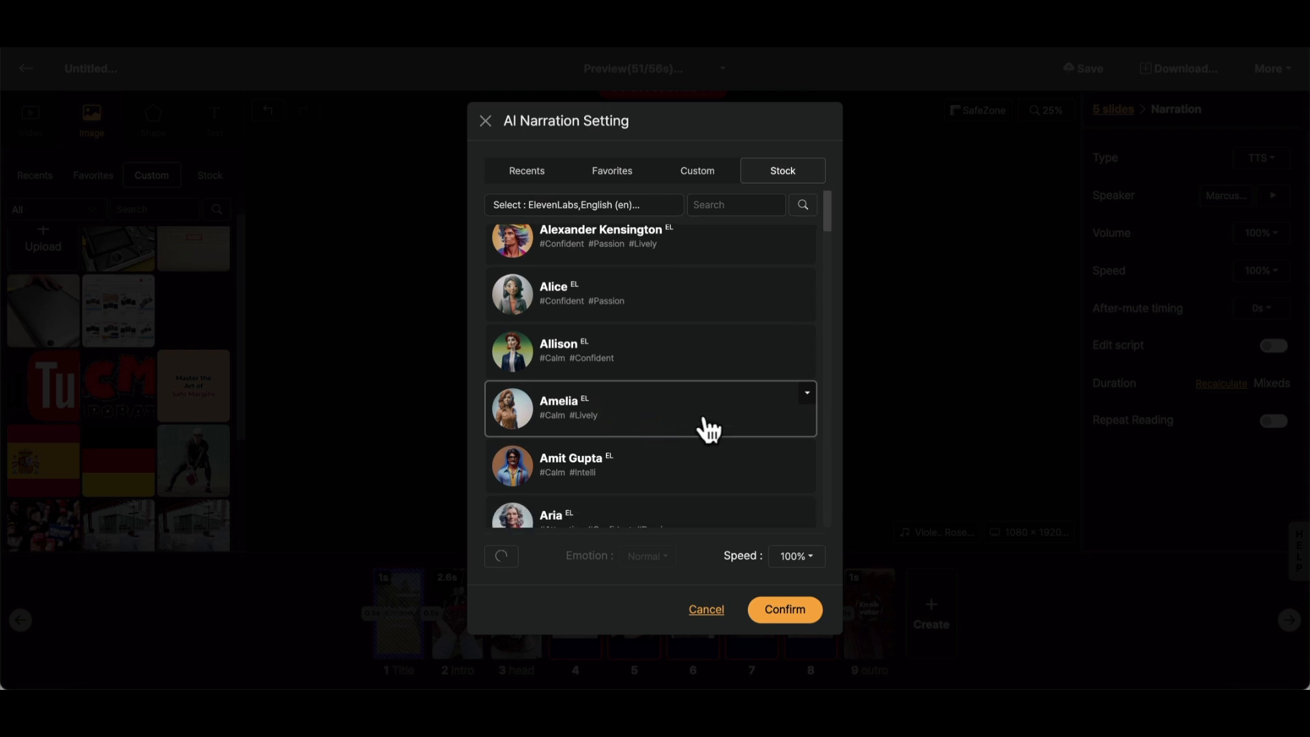
pyautogui.scroll(-5, 709, 428)
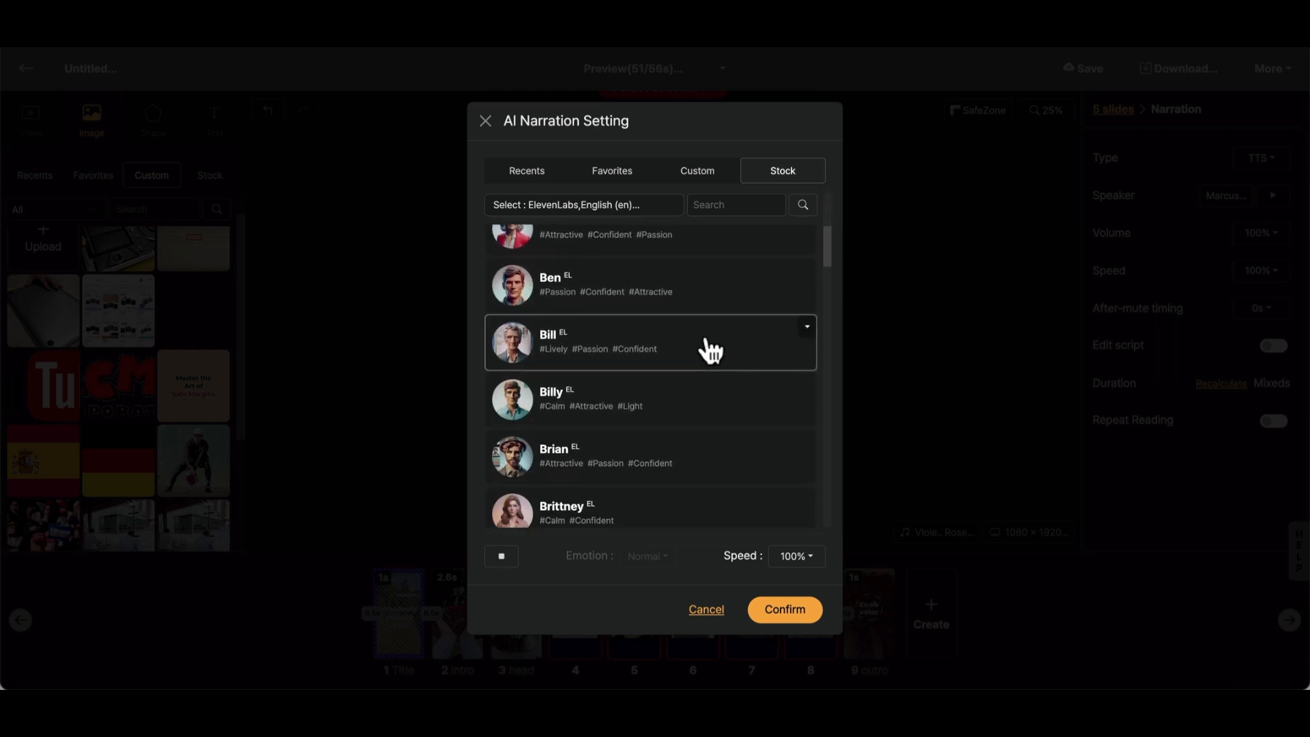
pyautogui.scroll(-3, 710, 352)
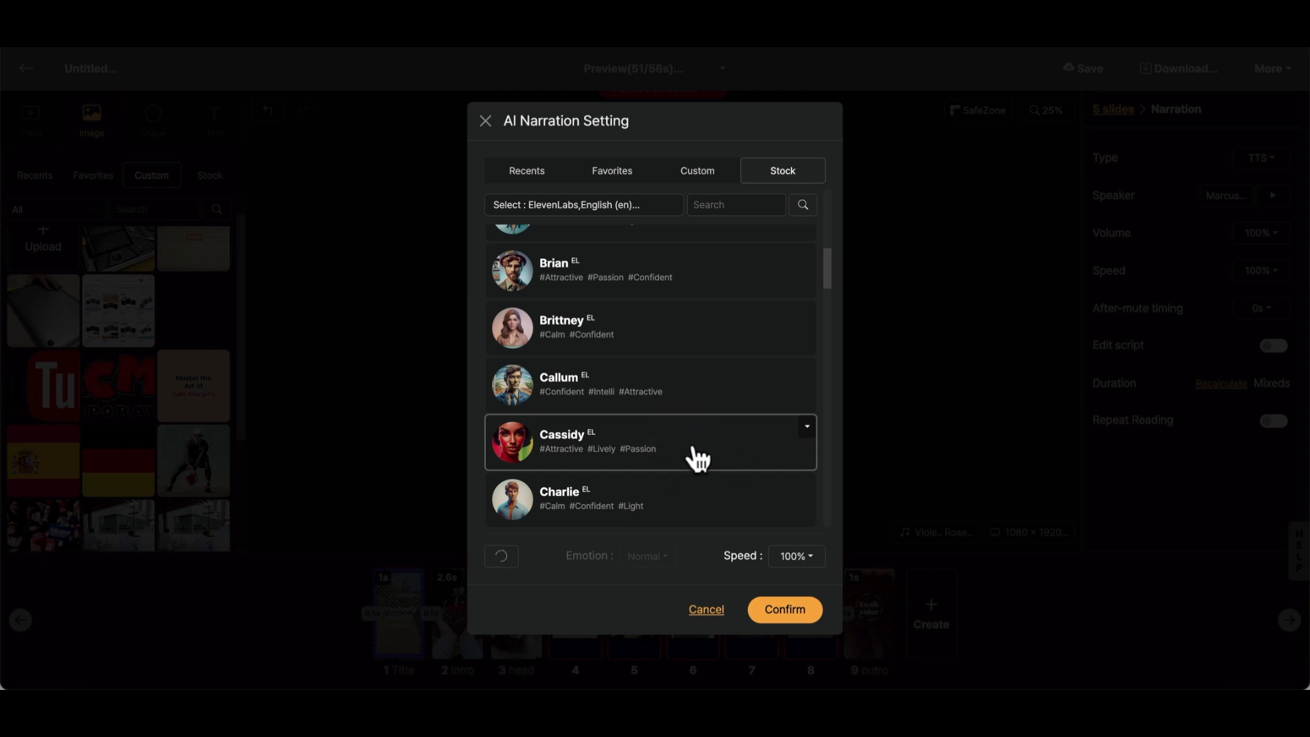
pyautogui.scroll(-2, 692, 457)
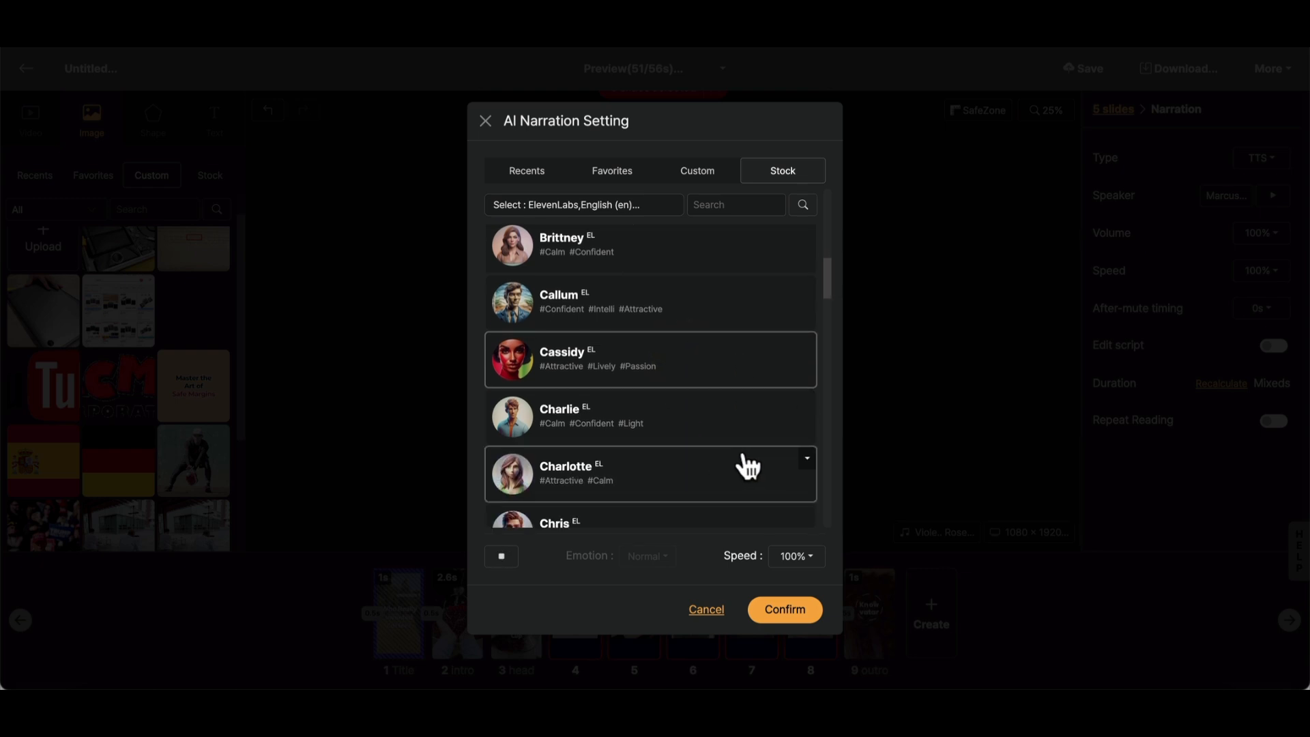
# - Set the narration speed to 90% and apply the voice settings to slides 4 to 8
pyautogui.click(790, 558)
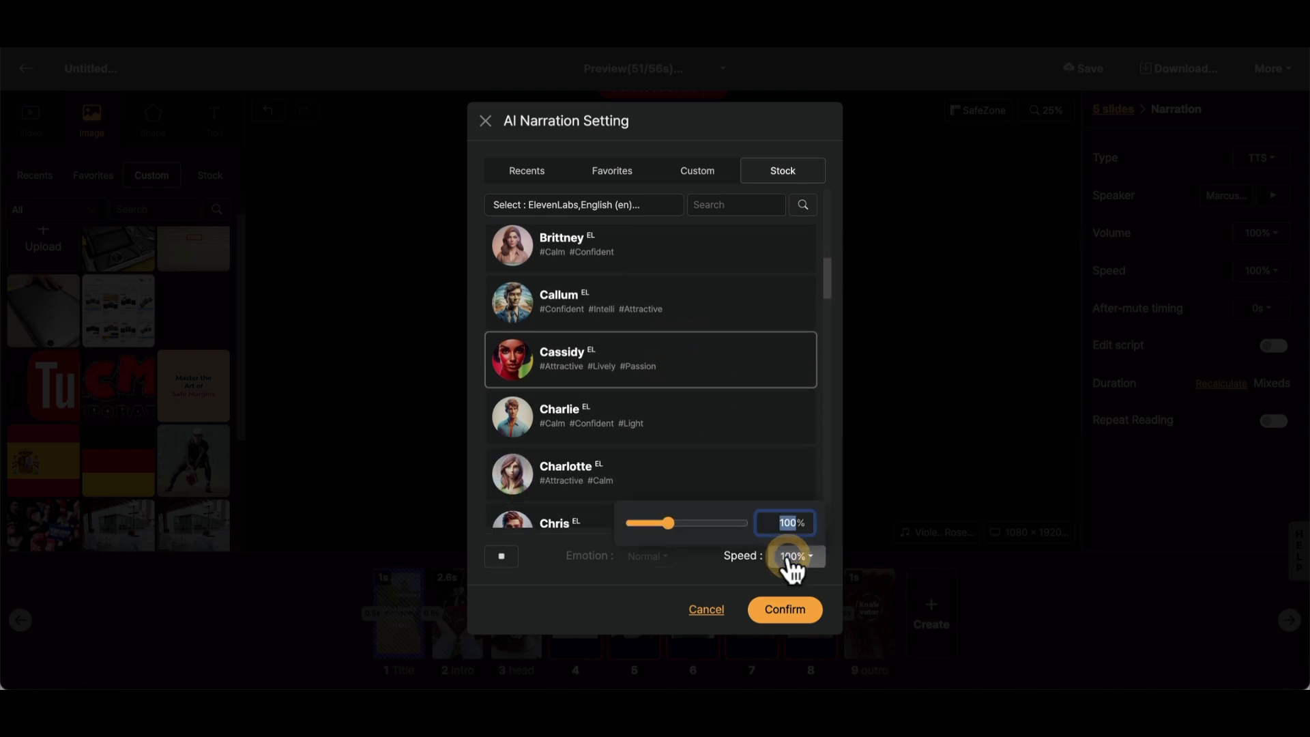
pyautogui.click(593, 591)
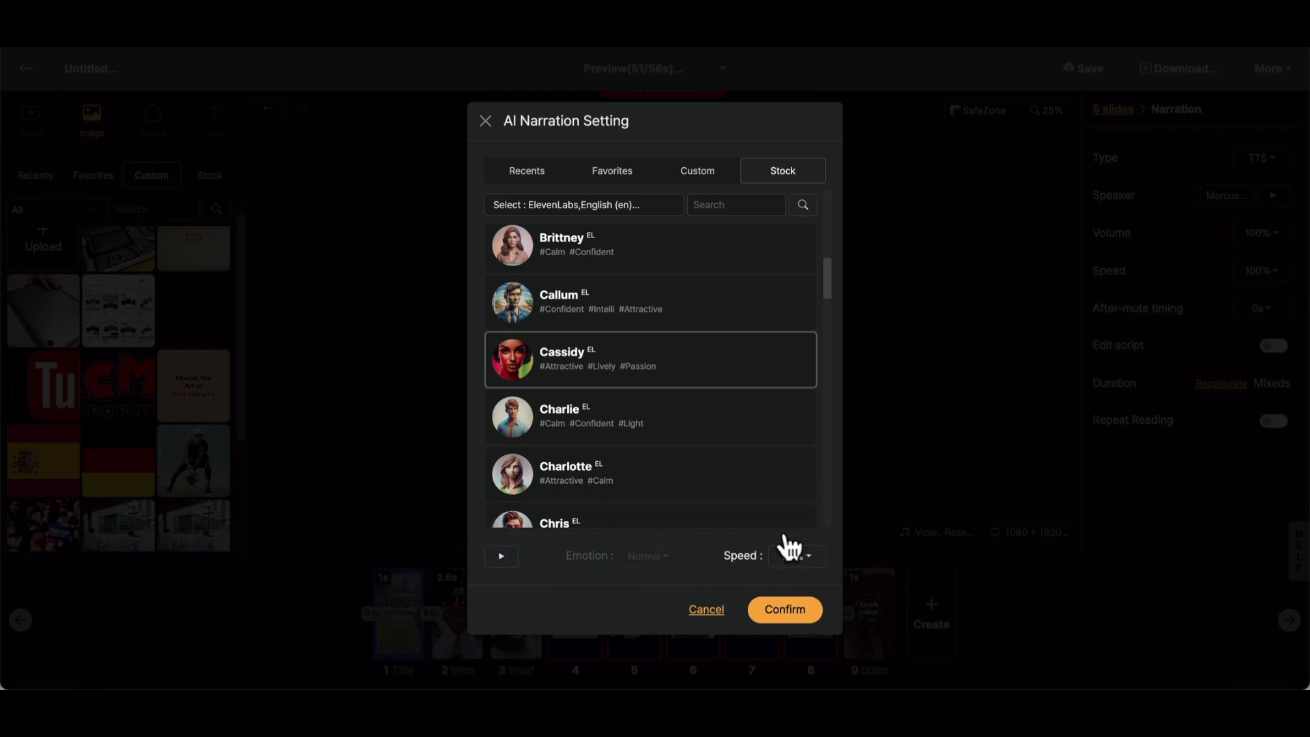
pyautogui.click(784, 614)
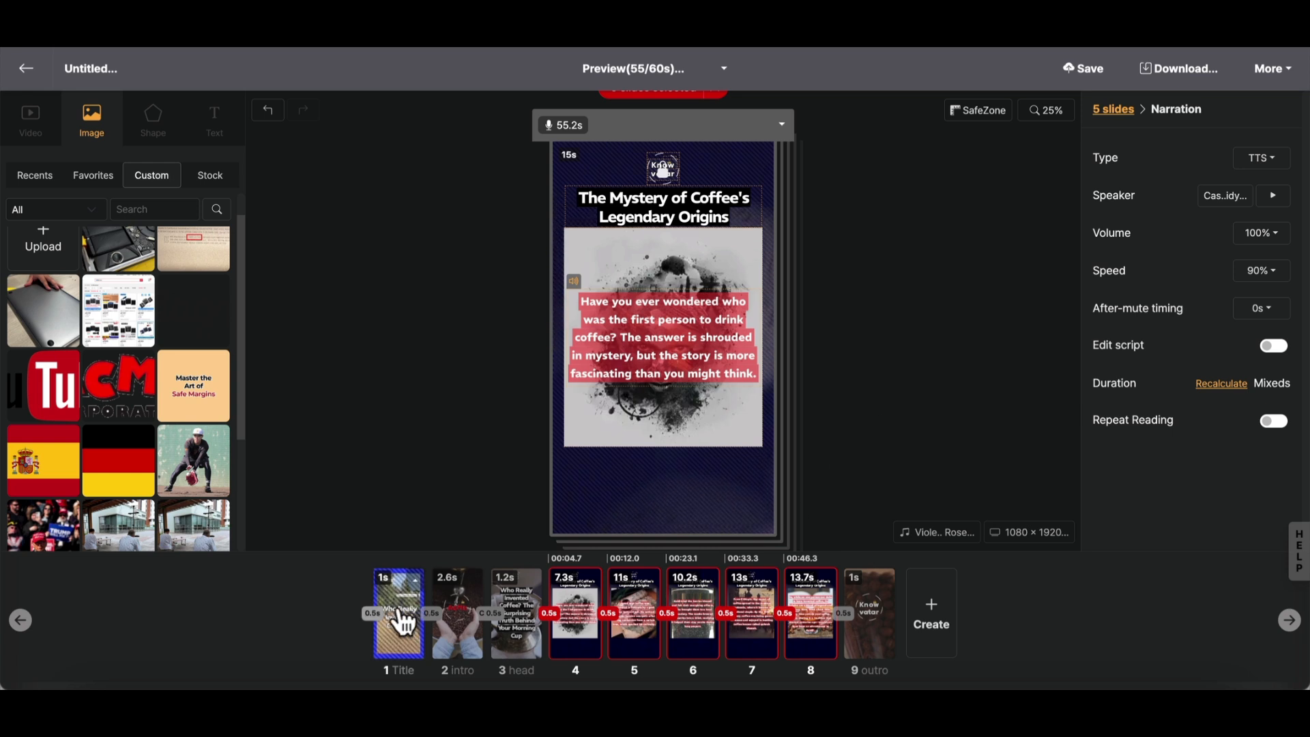
# - Select slides 4 to 8 and play a preview to check their new narration
pyautogui.click(582, 624)
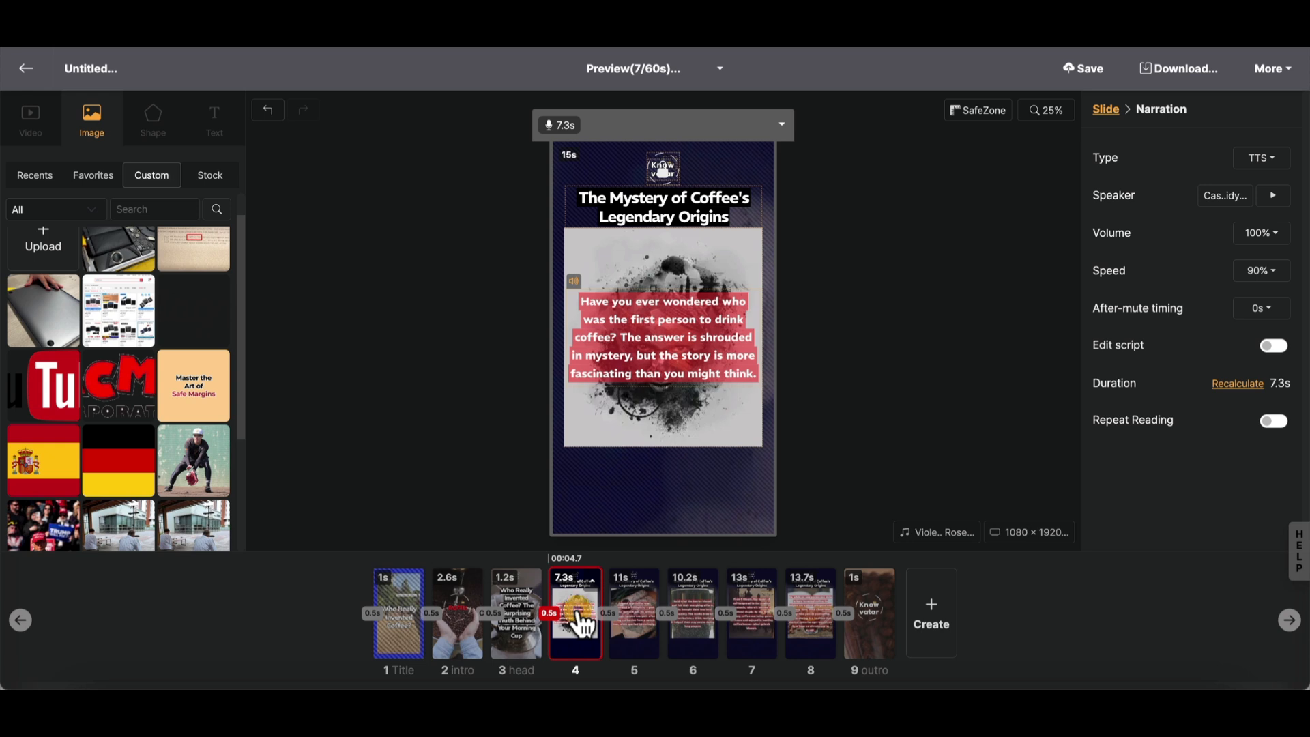
pyautogui.keyDown('shift'); pyautogui.click(812, 622); pyautogui.keyUp('shift')
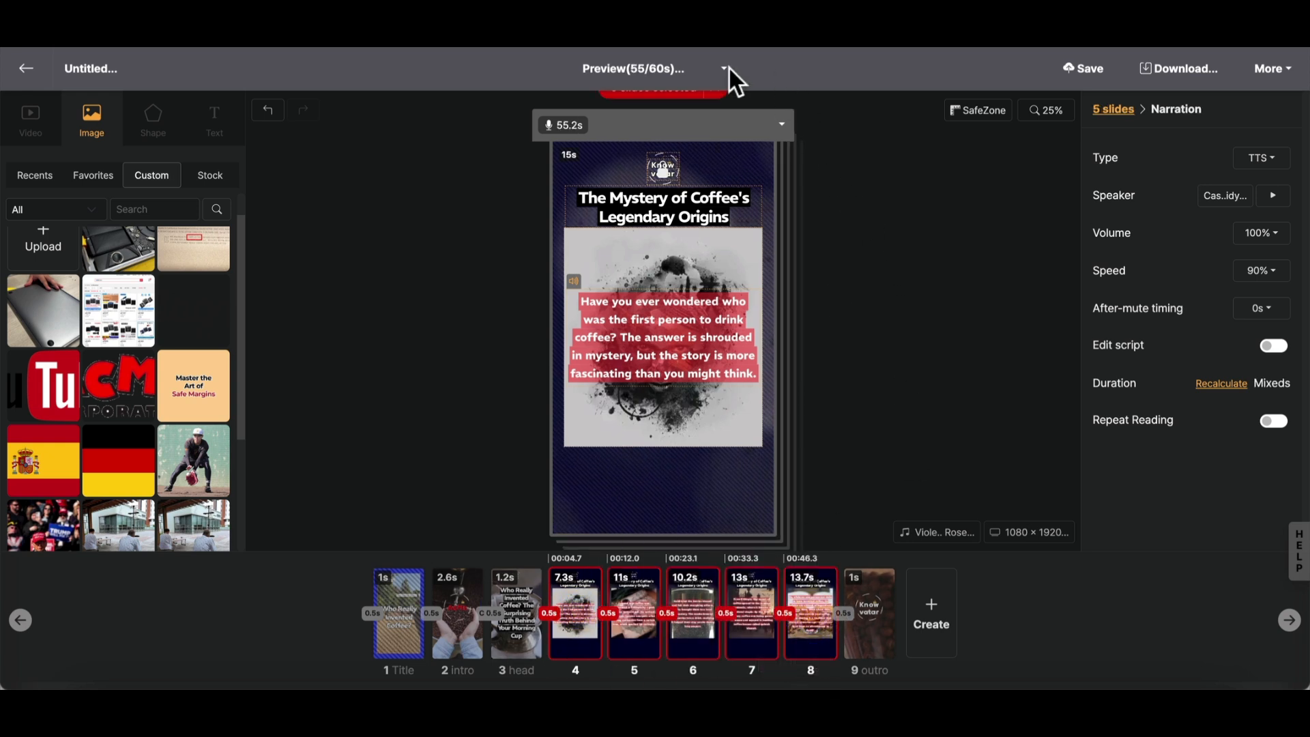
pyautogui.click(620, 67)
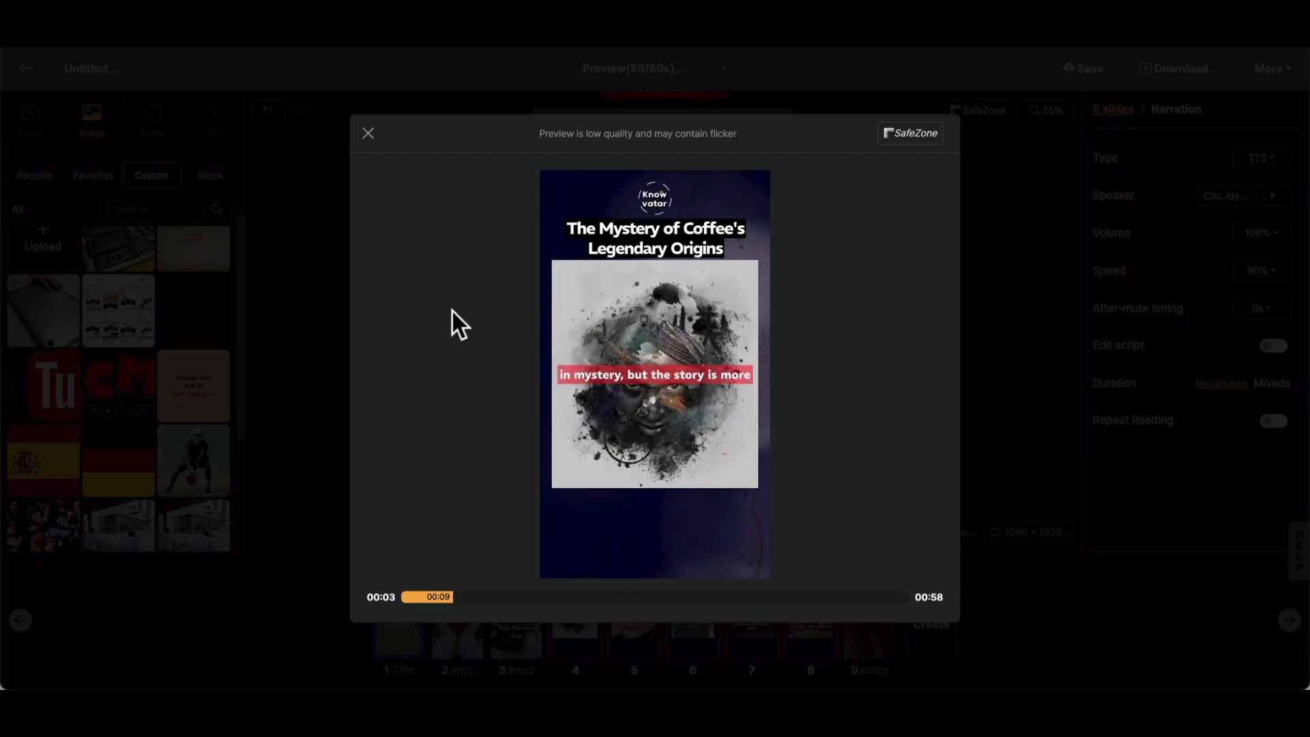
pyautogui.click(467, 444)
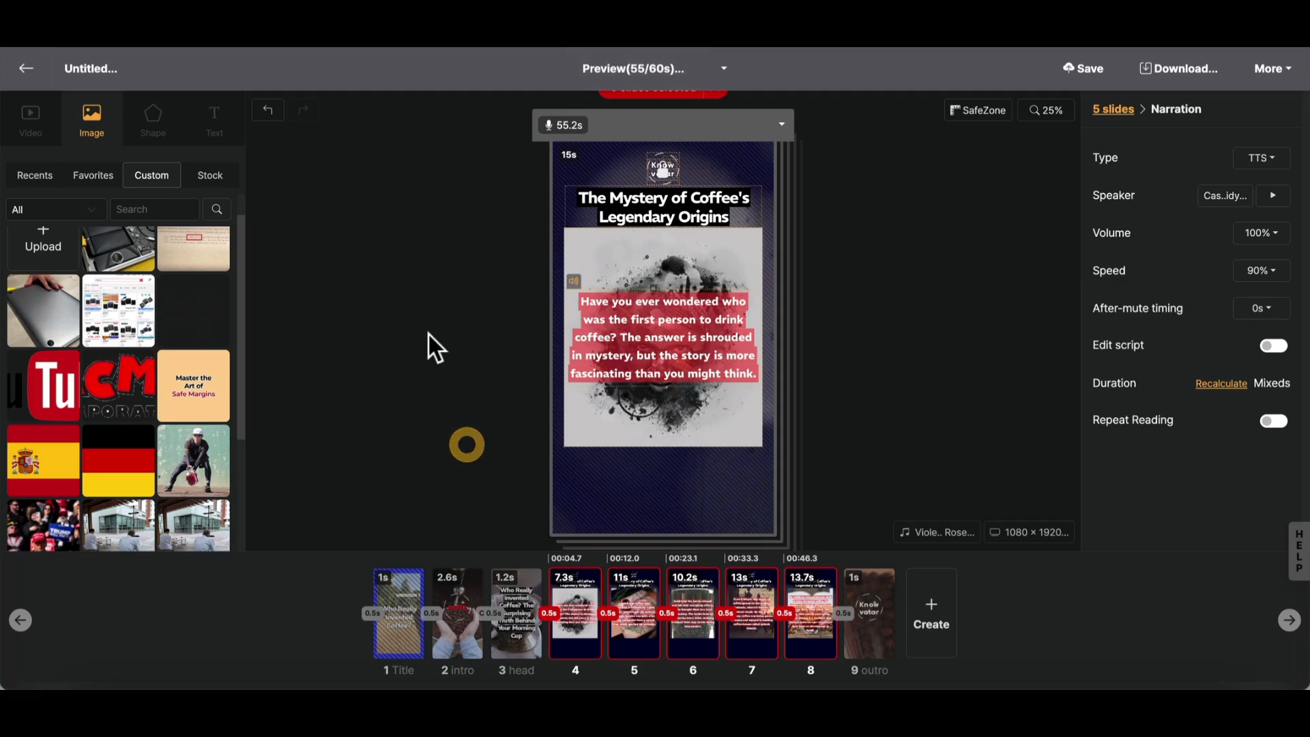
# - Return to slide 4 alone and save the project
pyautogui.click(428, 336)
pyautogui.click(575, 616)
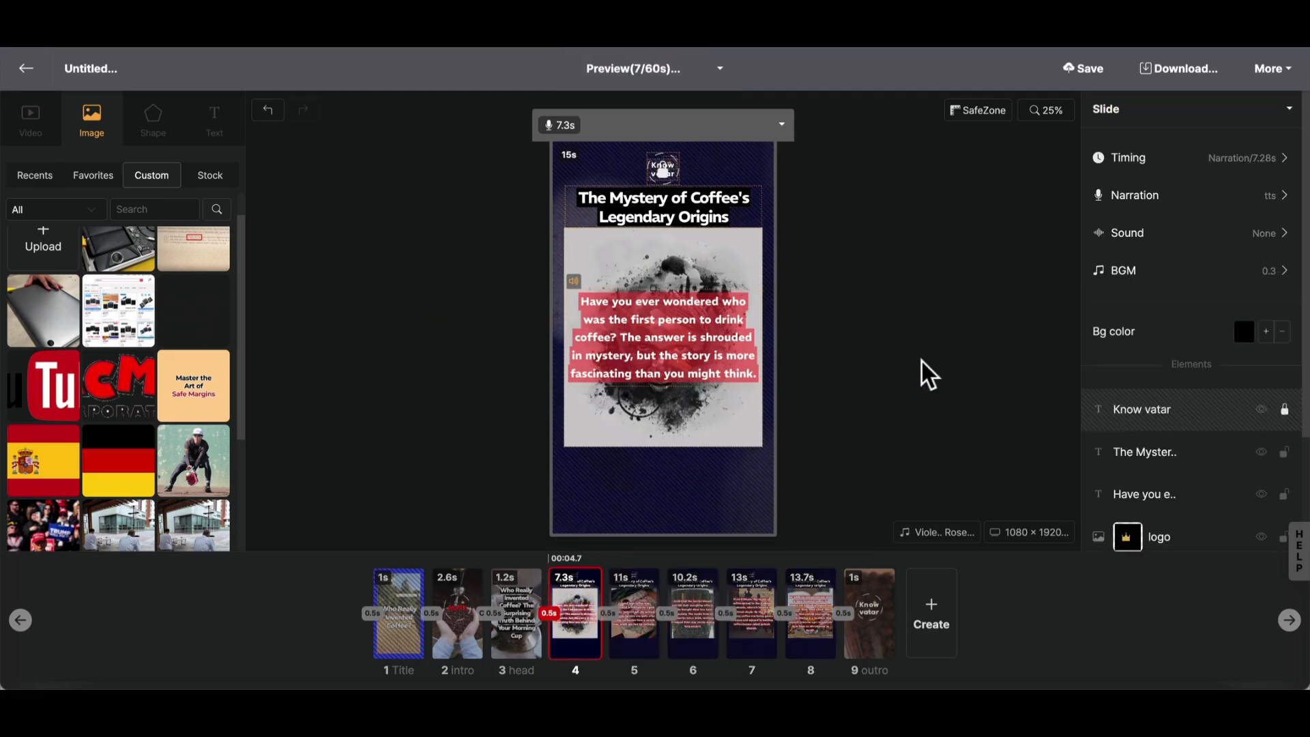
pyautogui.click(1082, 70)
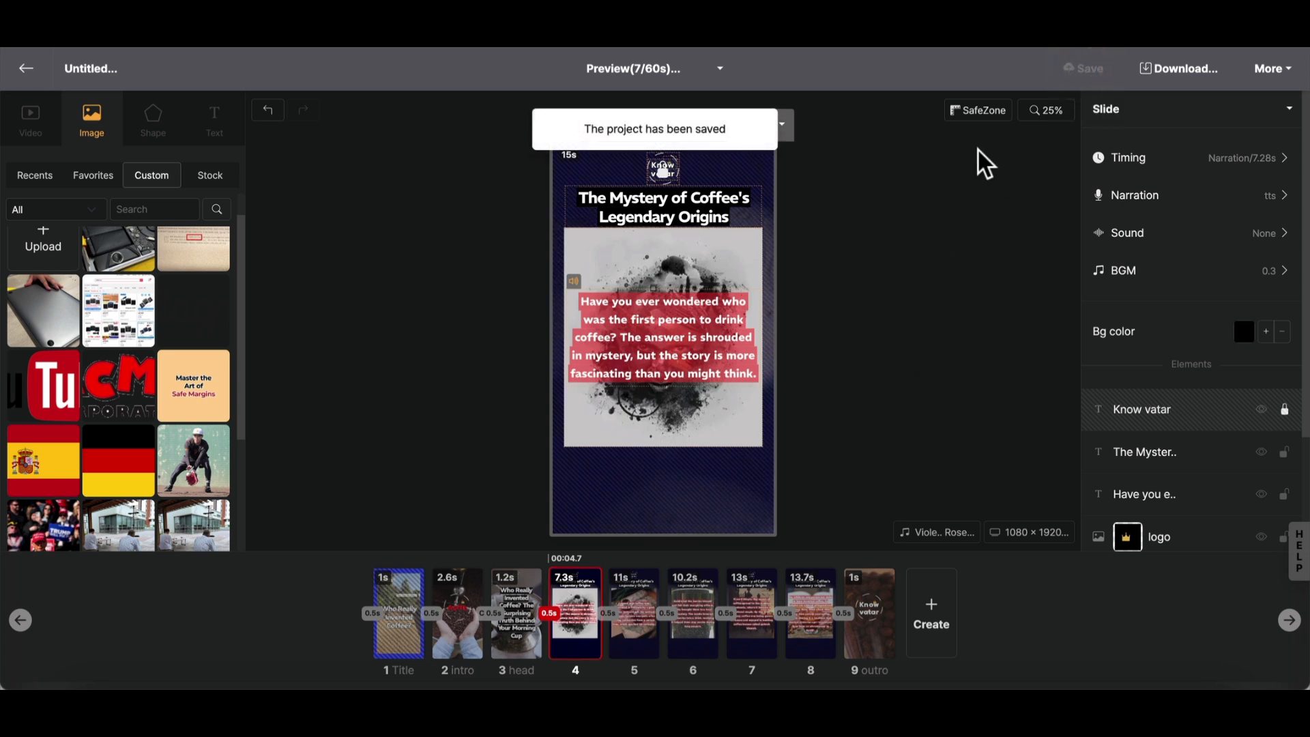
# - Request rendering of the finished video and download it as an MP4 file
pyautogui.click(1182, 70)
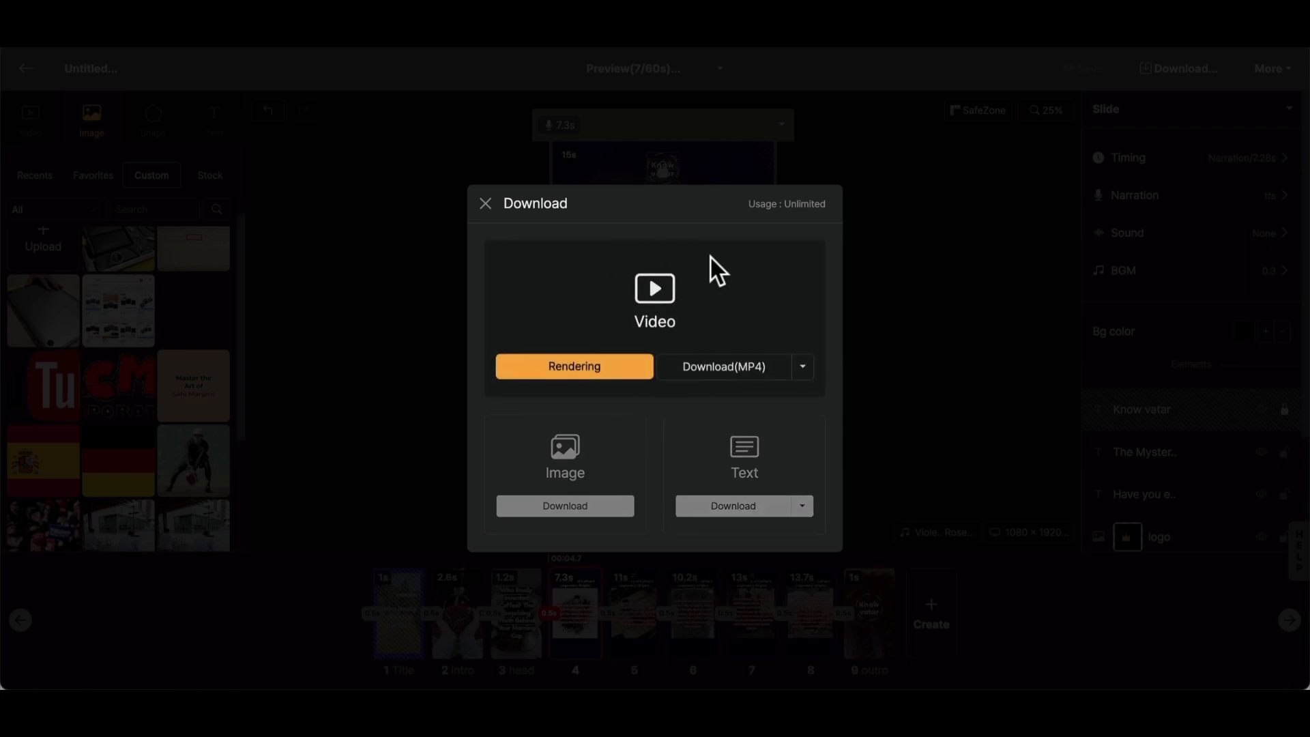
pyautogui.click(413, 453)
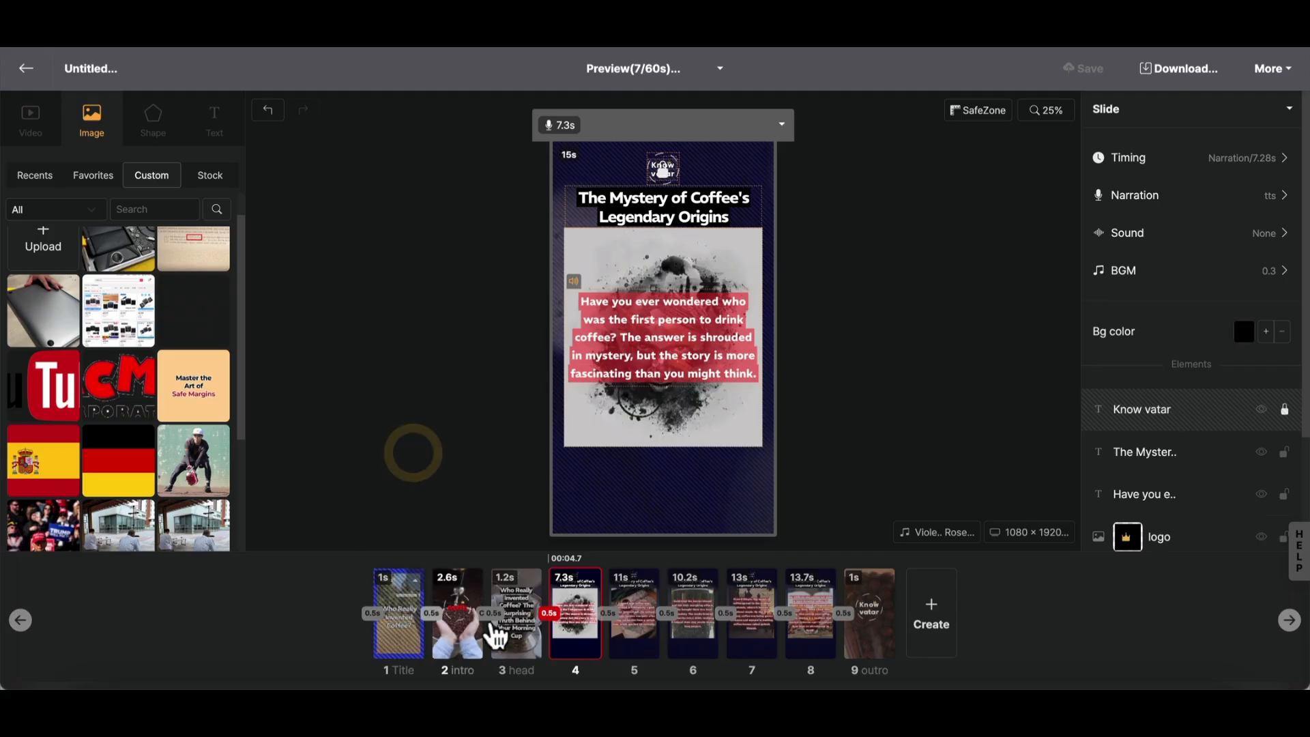
pyautogui.click(1170, 74)
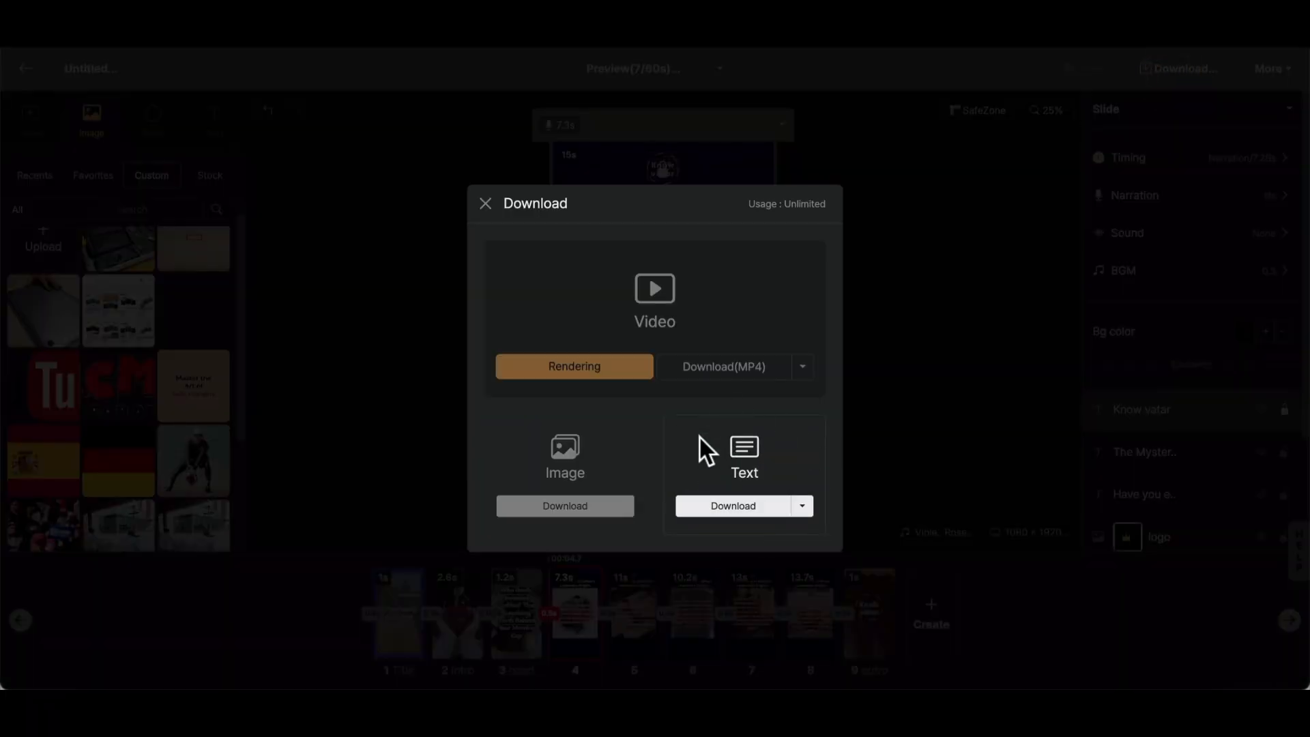
pyautogui.click(590, 363)
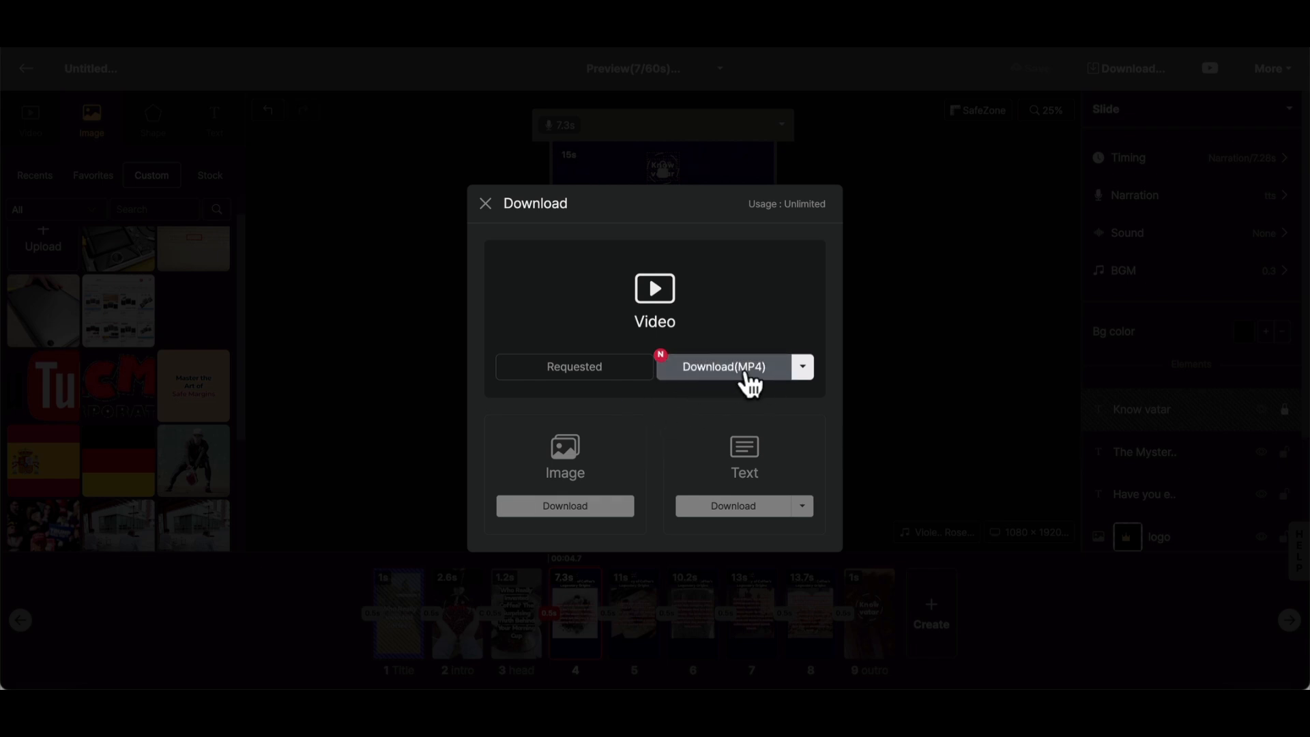
pyautogui.click(729, 368)
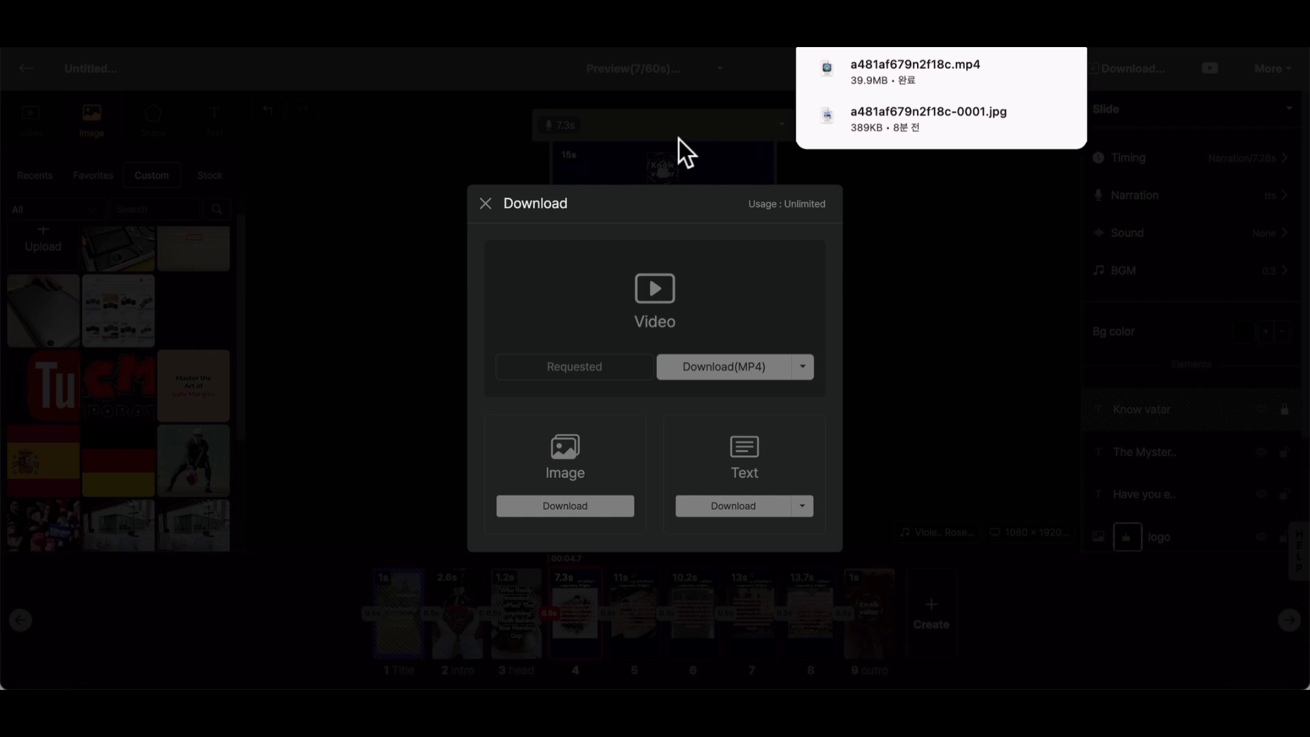
pyautogui.click(454, 140)
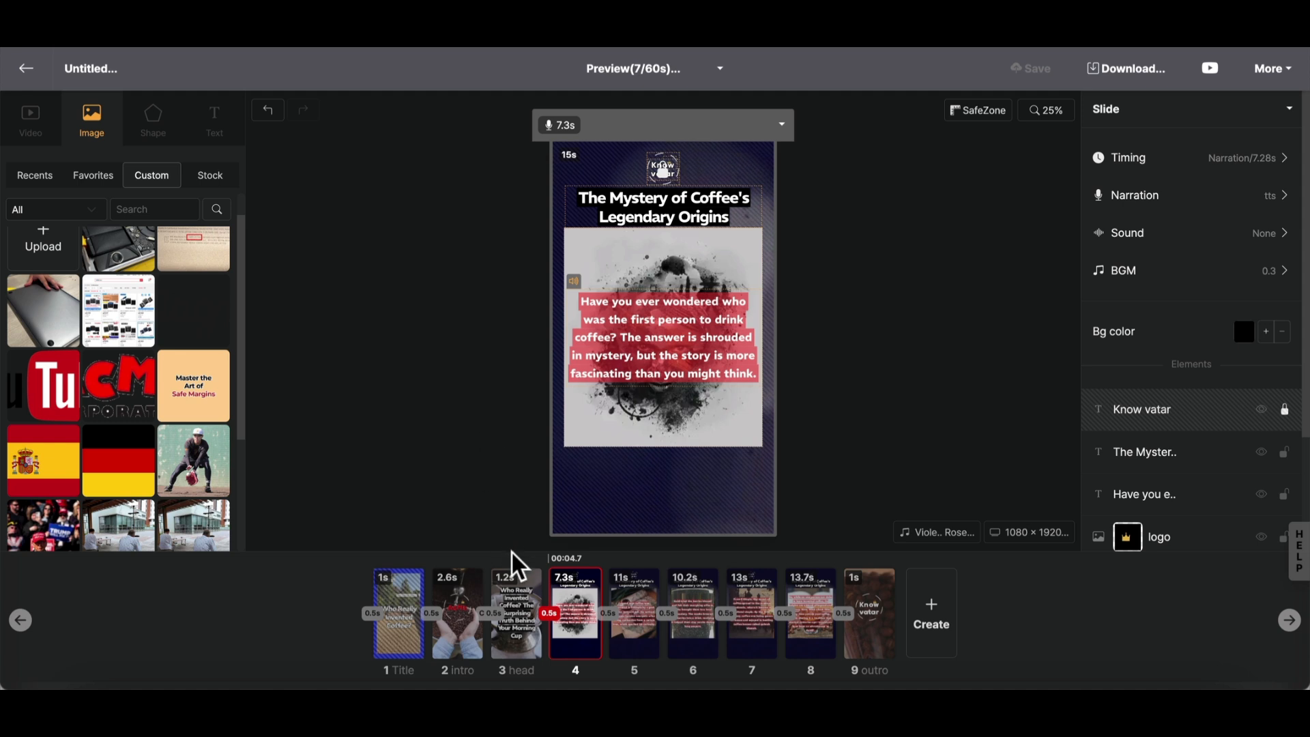
pyautogui.click(513, 608)
pyautogui.click(571, 607)
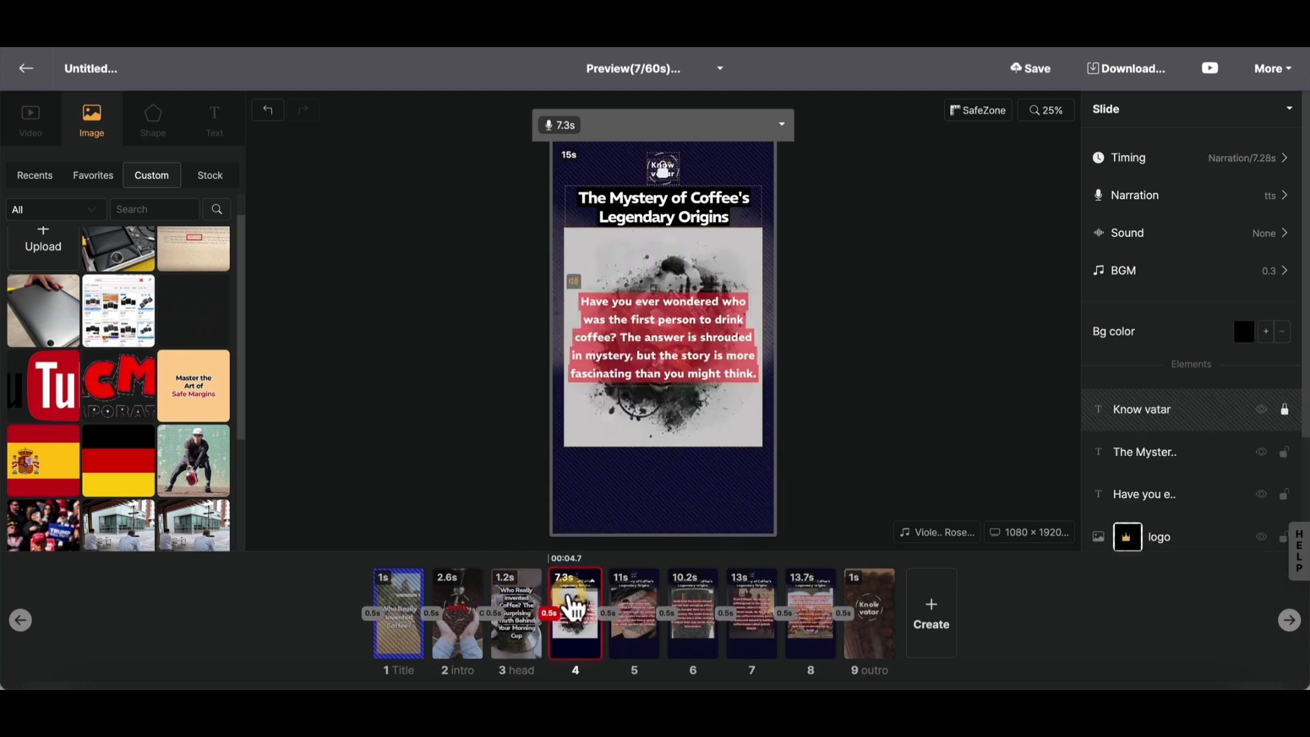